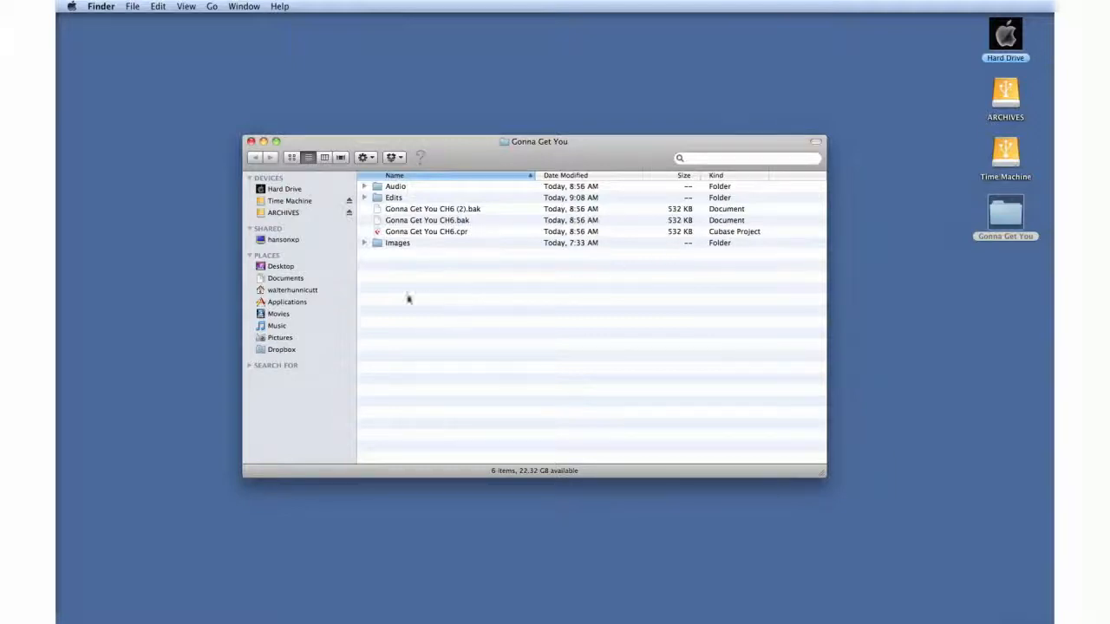
- Examine the Gonna Get You project folder, including the Audio and Images subfolders, the Edits folder and the Cubase project file
{"action": "left_click", "coordinate": [365, 187]}
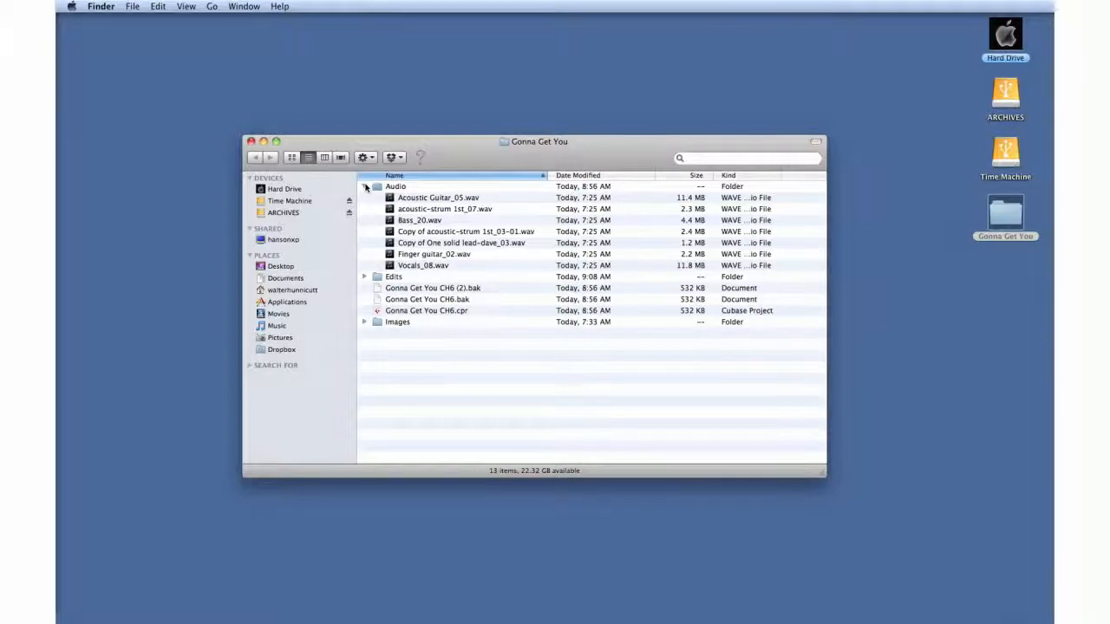
{"action": "left_click", "coordinate": [365, 186]}
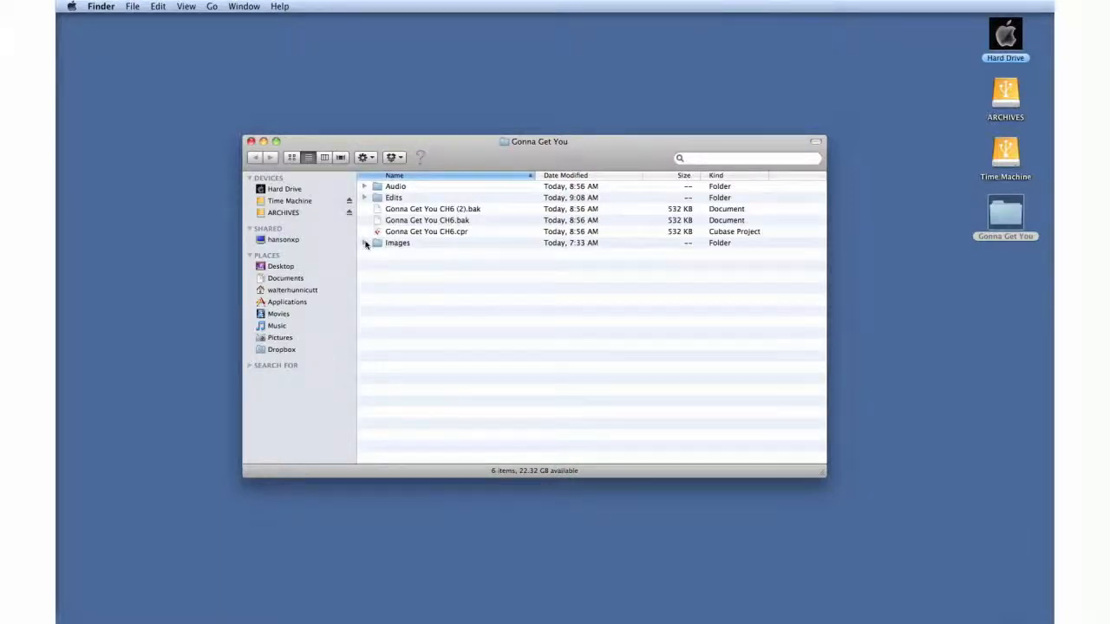
{"action": "left_click", "coordinate": [365, 243]}
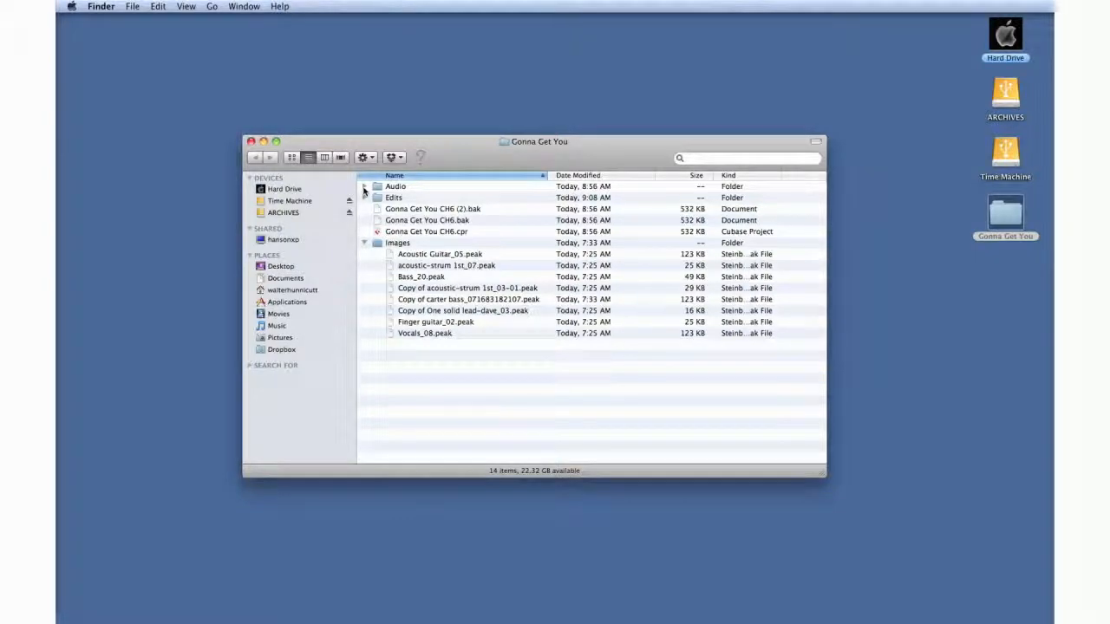
{"action": "left_click", "coordinate": [442, 219]}
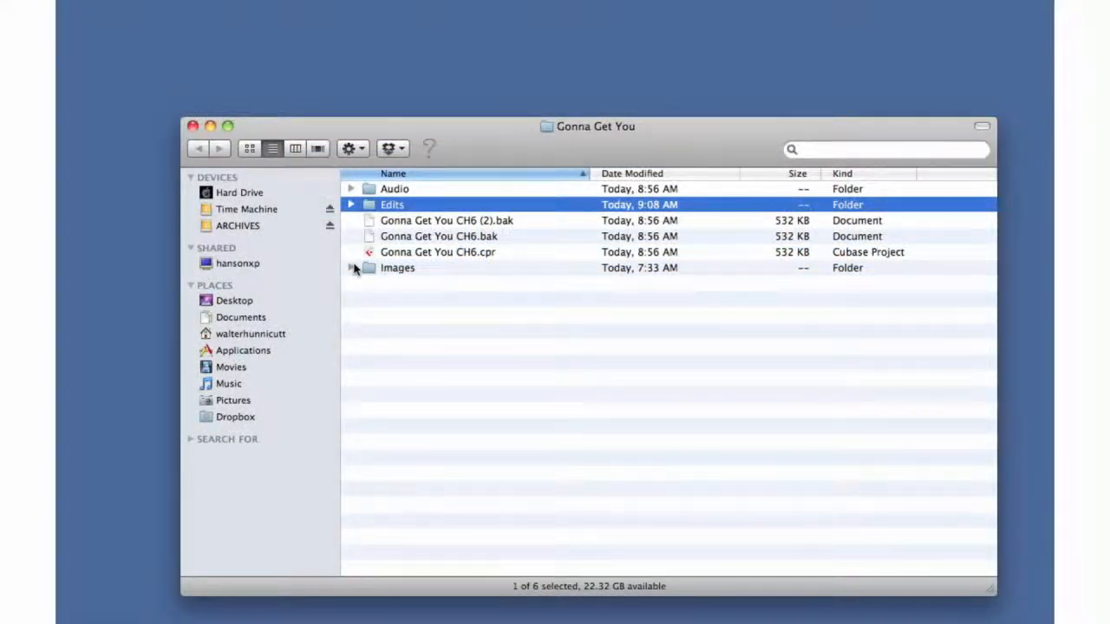
{"action": "left_click", "coordinate": [862, 252]}
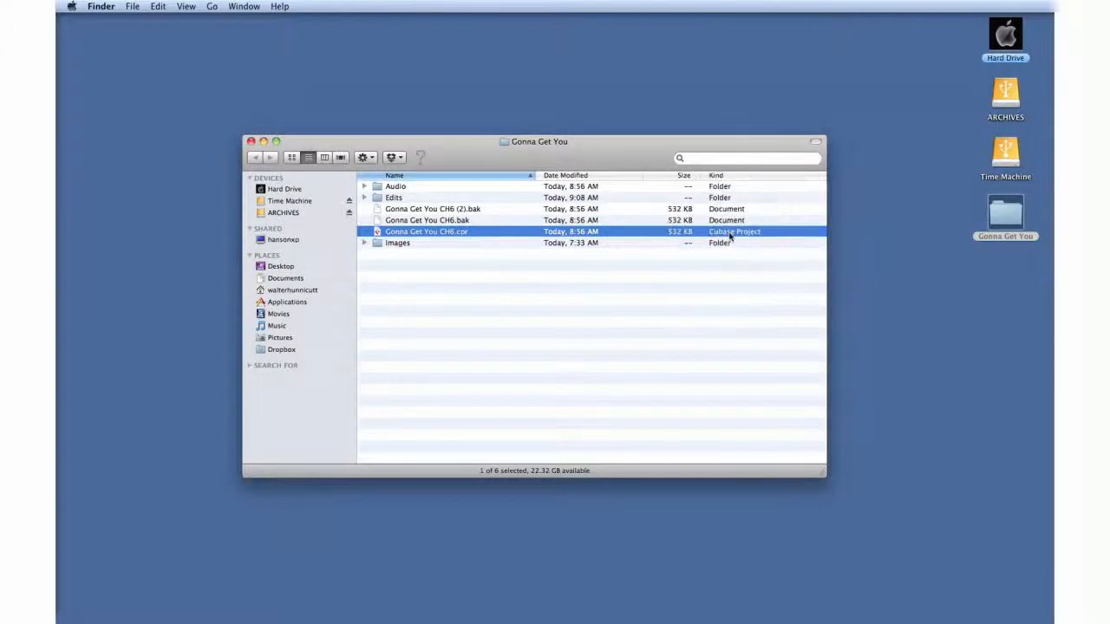
{"action": "left_click", "coordinate": [361, 282]}
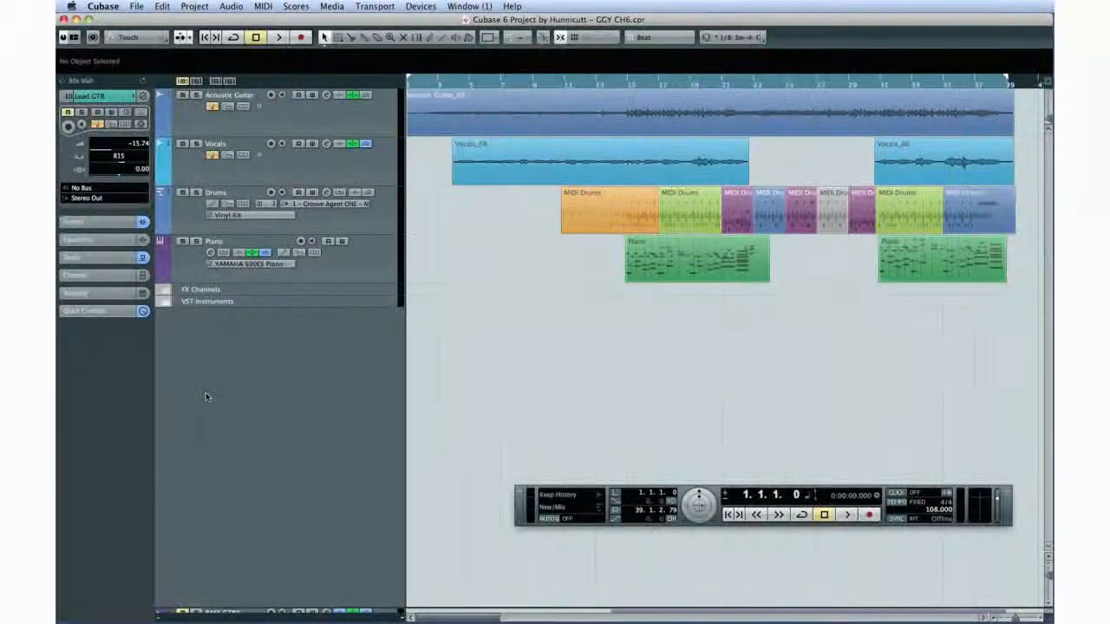
- Hide the transport panel and start adding one audio track with the track preset browser open
{"action": "key", "text": "F2"}
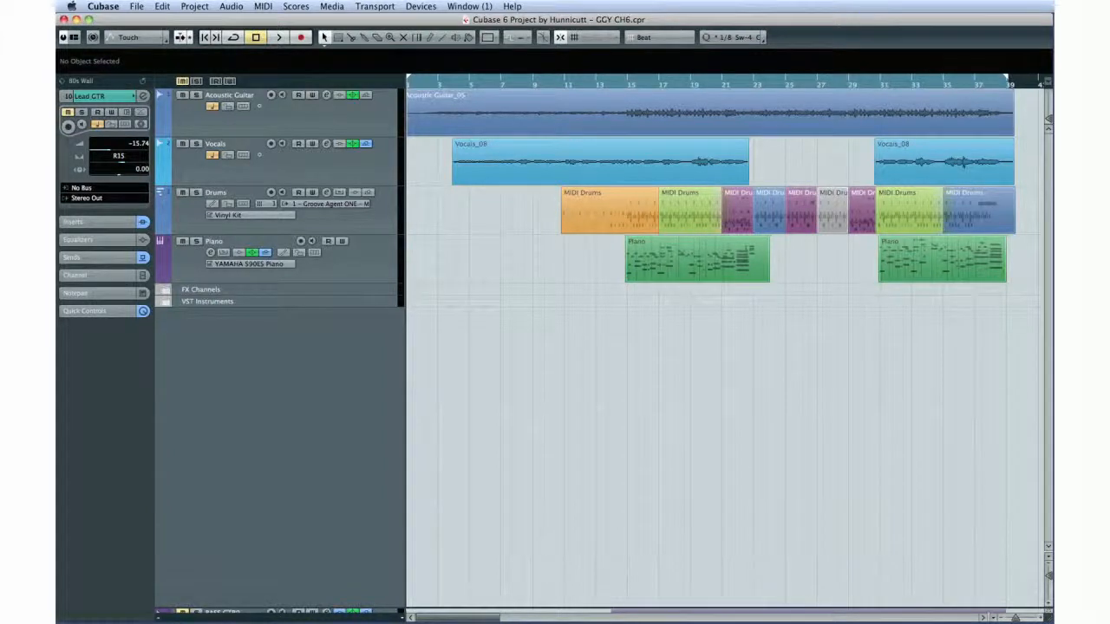
{"action": "left_click", "coordinate": [187, 9]}
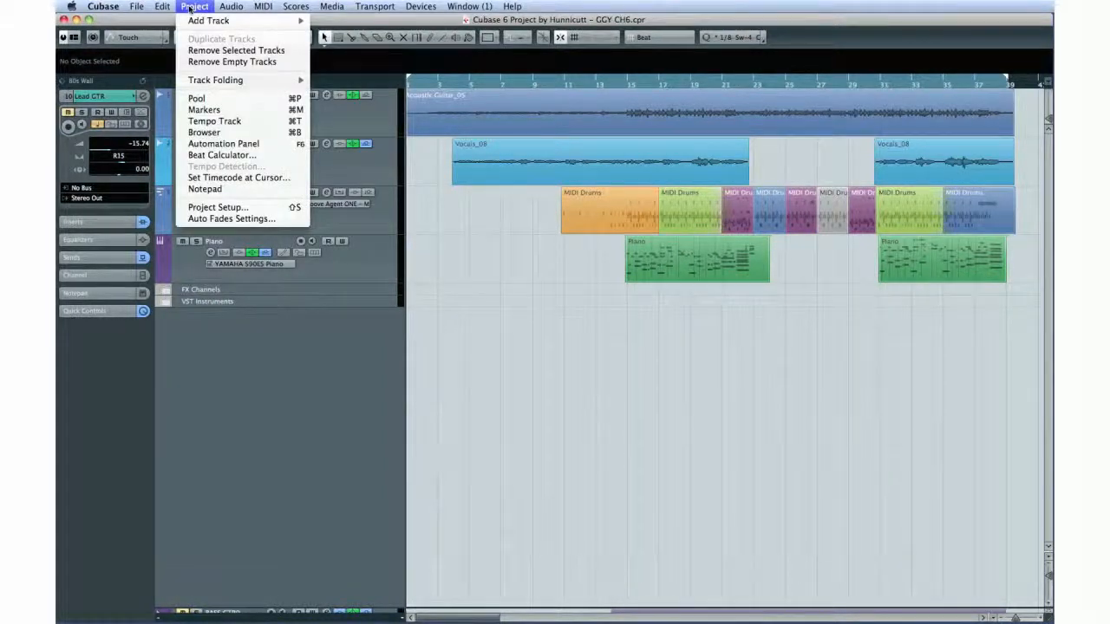
{"action": "mouse_move", "coordinate": [222, 27]}
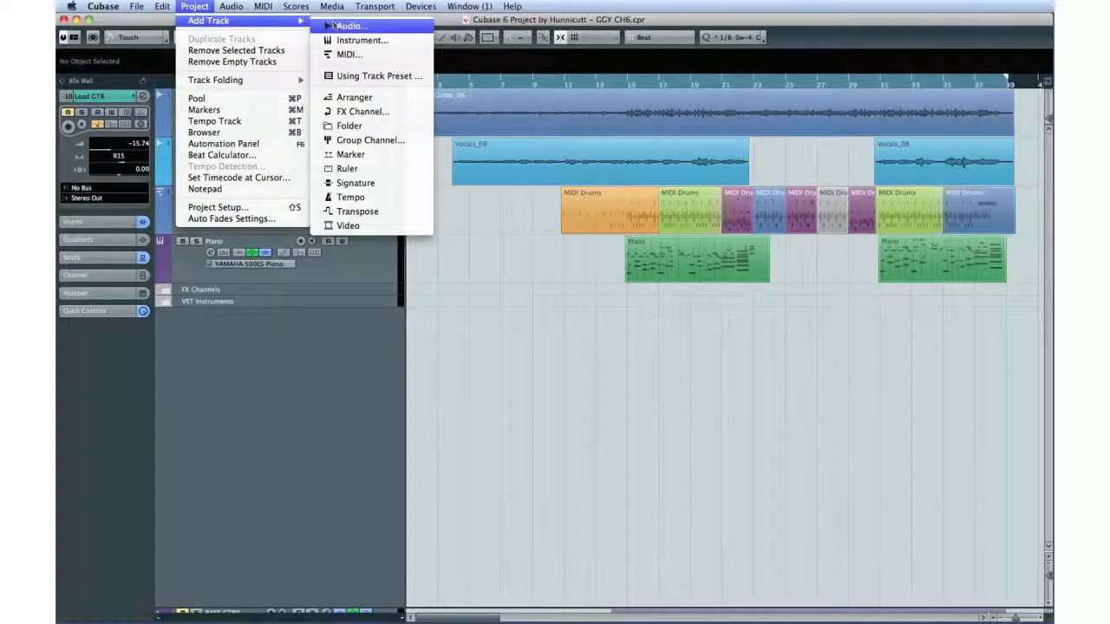
{"action": "left_click", "coordinate": [398, 31]}
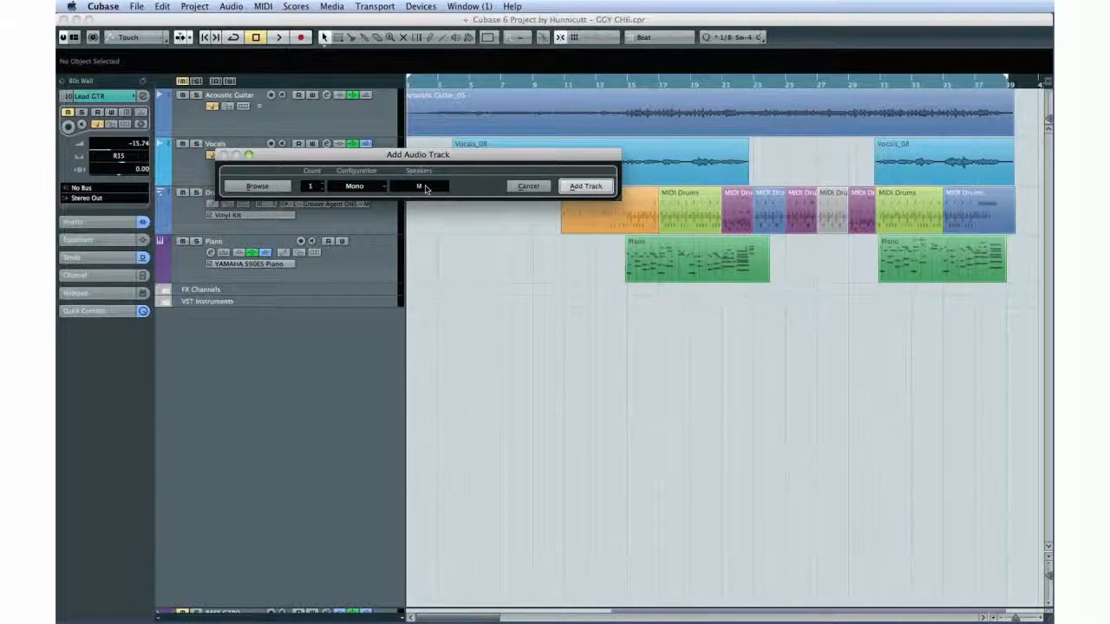
{"action": "left_click", "coordinate": [284, 191]}
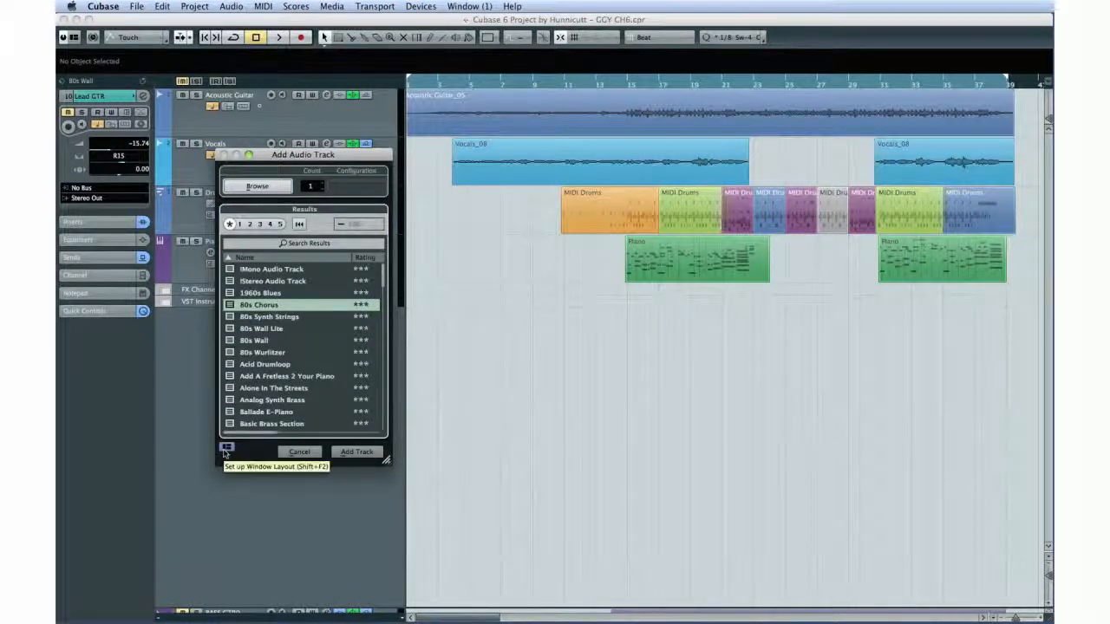
- Show the Filters section in the Add Audio Track window, enlarge the window and widen the results area
{"action": "left_click", "coordinate": [227, 449]}
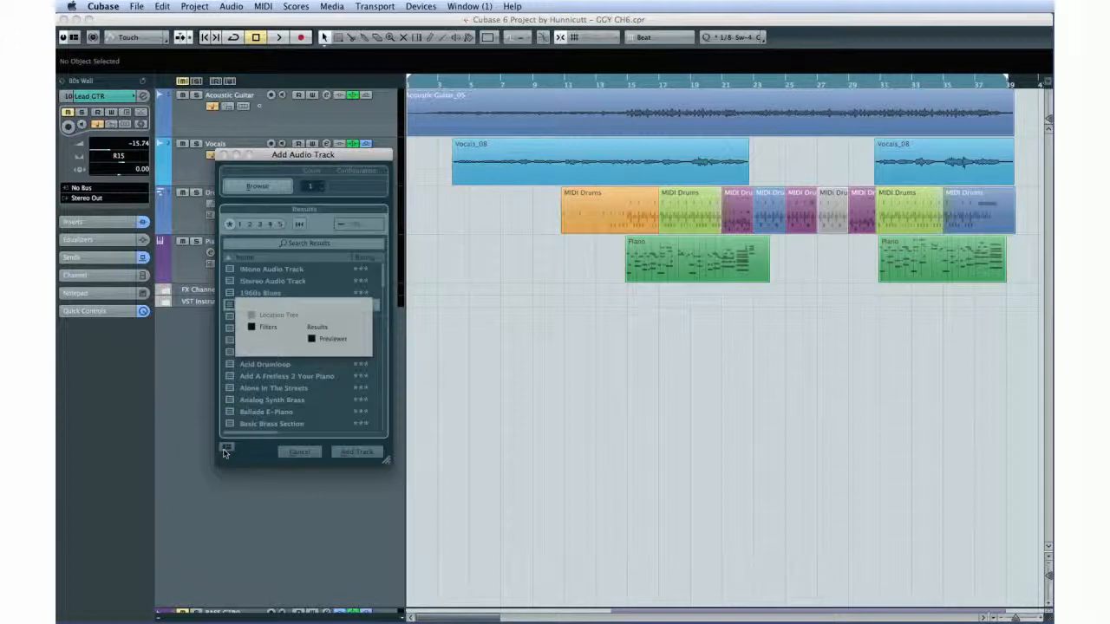
{"action": "left_click", "coordinate": [251, 327]}
{"action": "left_click", "coordinate": [311, 338]}
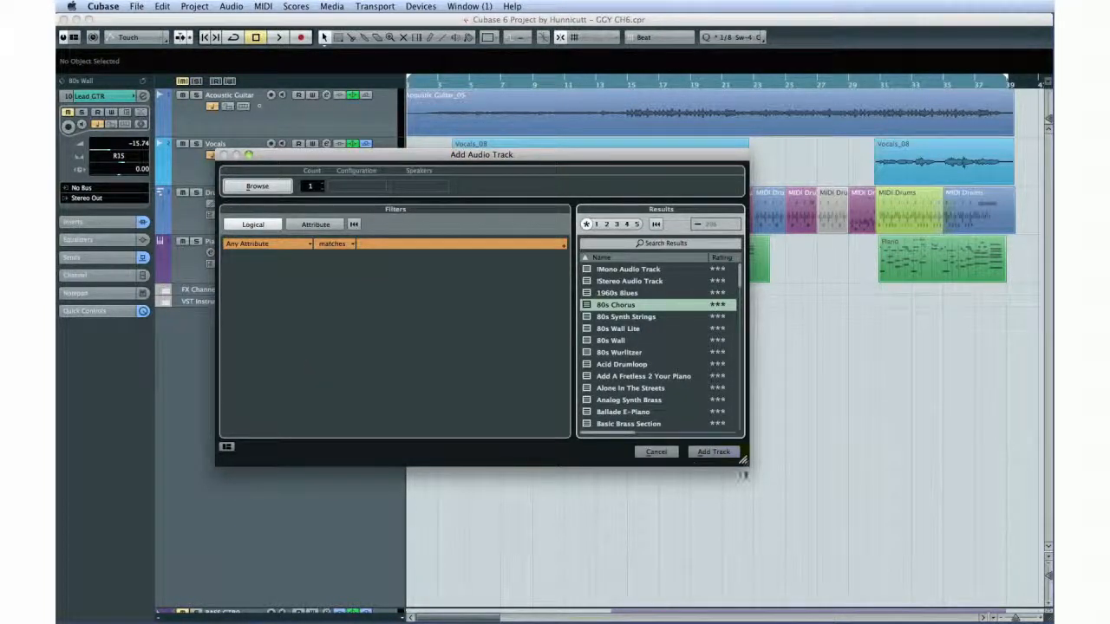
{"action": "left_click_drag", "start_coordinate": [744, 475], "coordinate": [921, 559]}
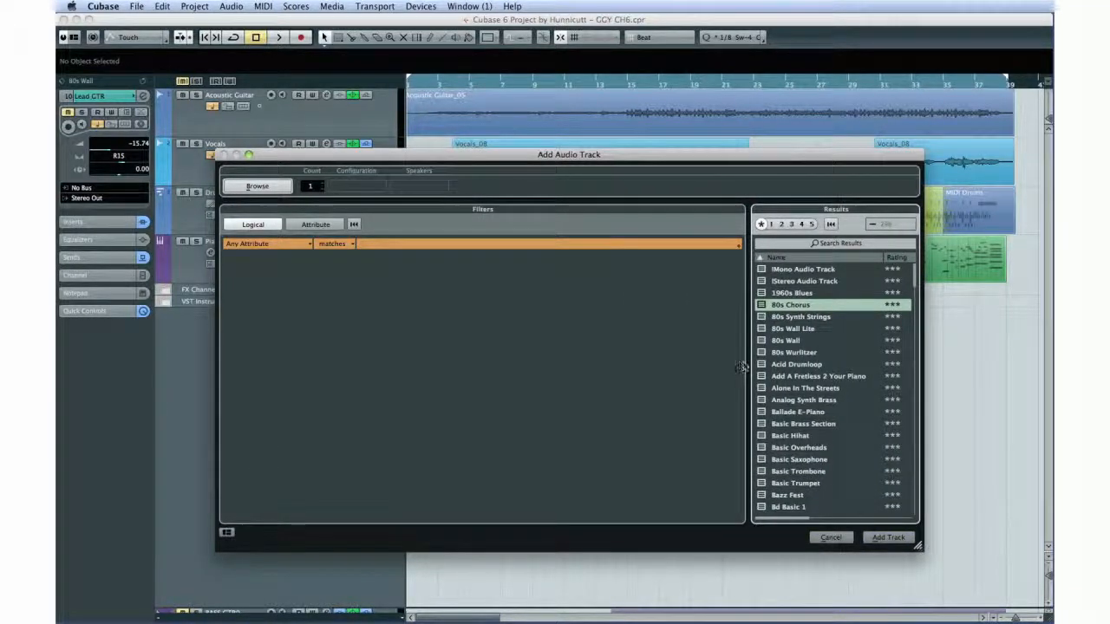
{"action": "left_click_drag", "start_coordinate": [741, 365], "coordinate": [561, 365]}
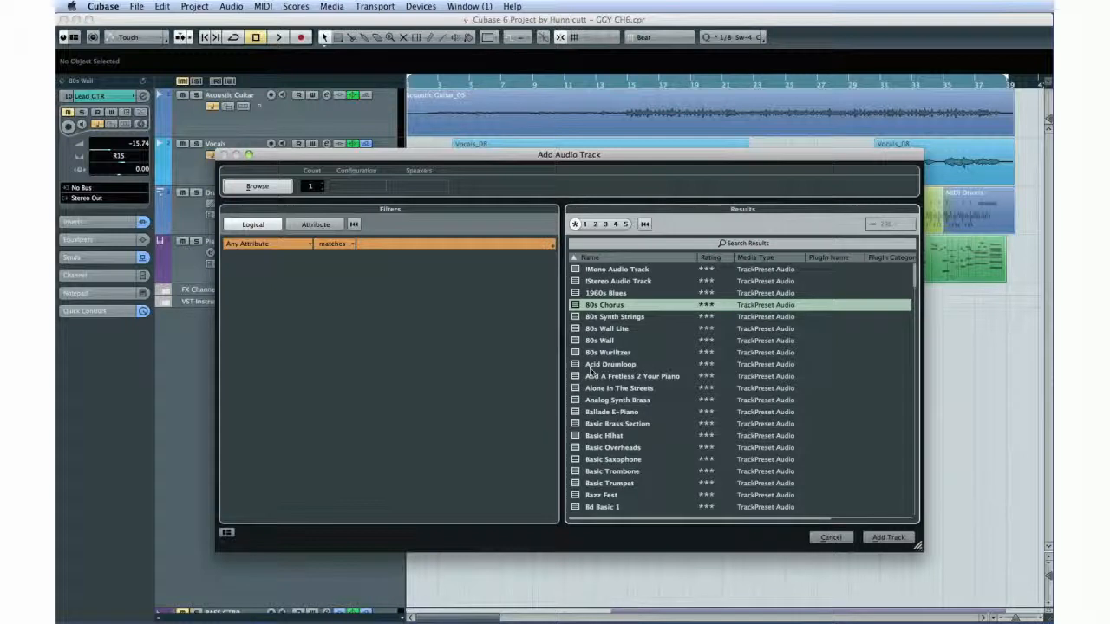
- Browse the unfiltered list of audio track presets, selecting Basic Brass Section along the way
{"action": "left_click", "coordinate": [589, 365]}
{"action": "left_click", "coordinate": [647, 423]}
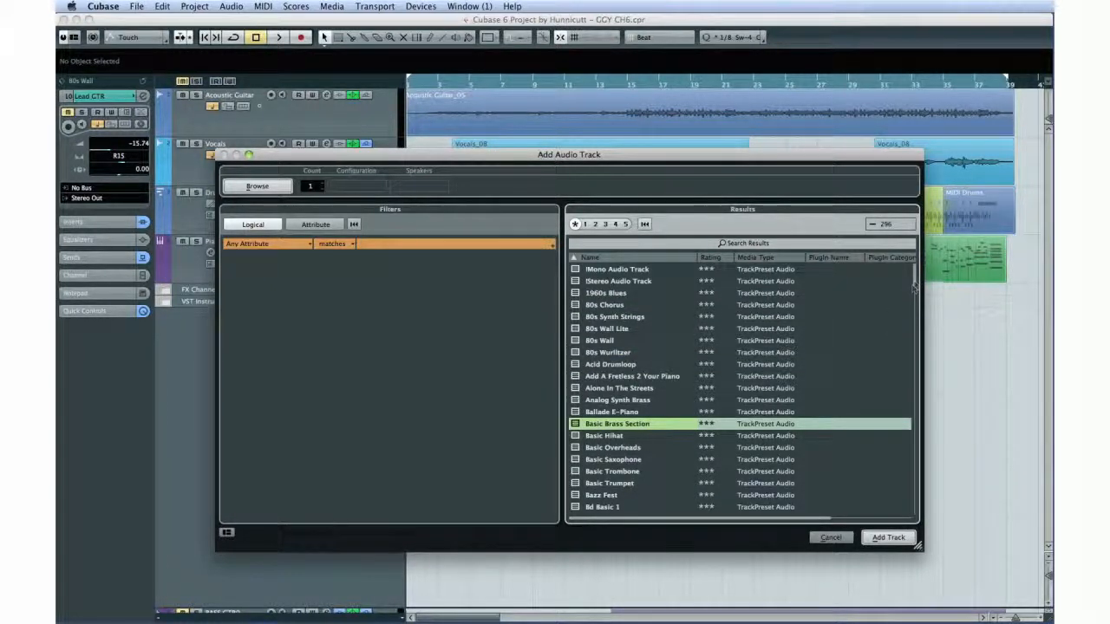
{"action": "left_click_drag", "start_coordinate": [914, 284], "coordinate": [913, 370]}
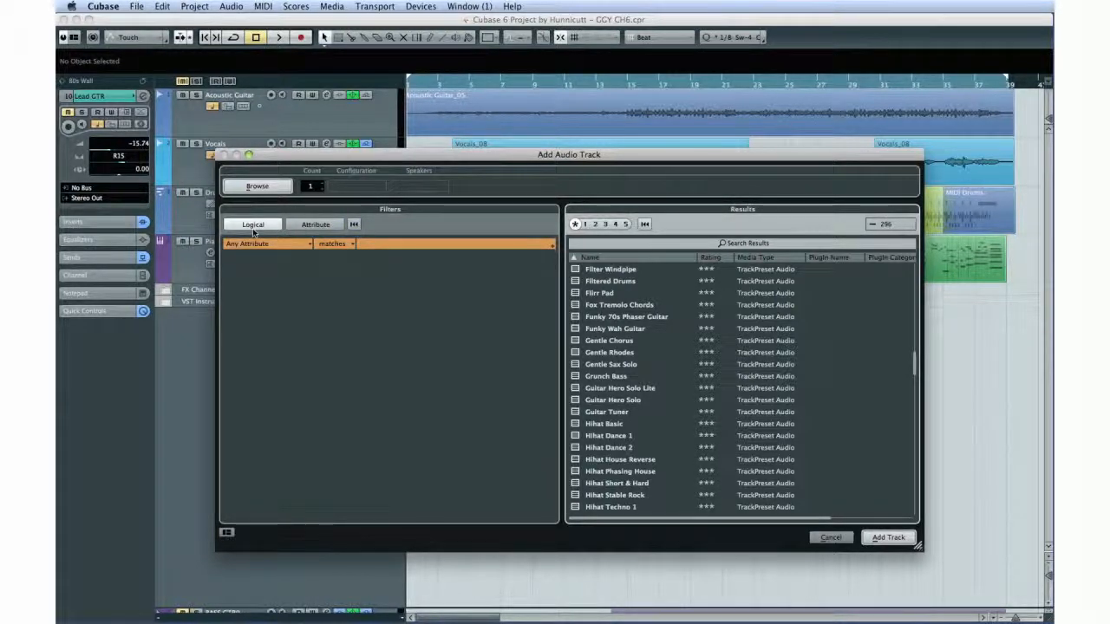
- Switch the preset filters to Attribute mode, widen the filter area and look at the attribute choices for the Category column
{"action": "left_click", "coordinate": [293, 225]}
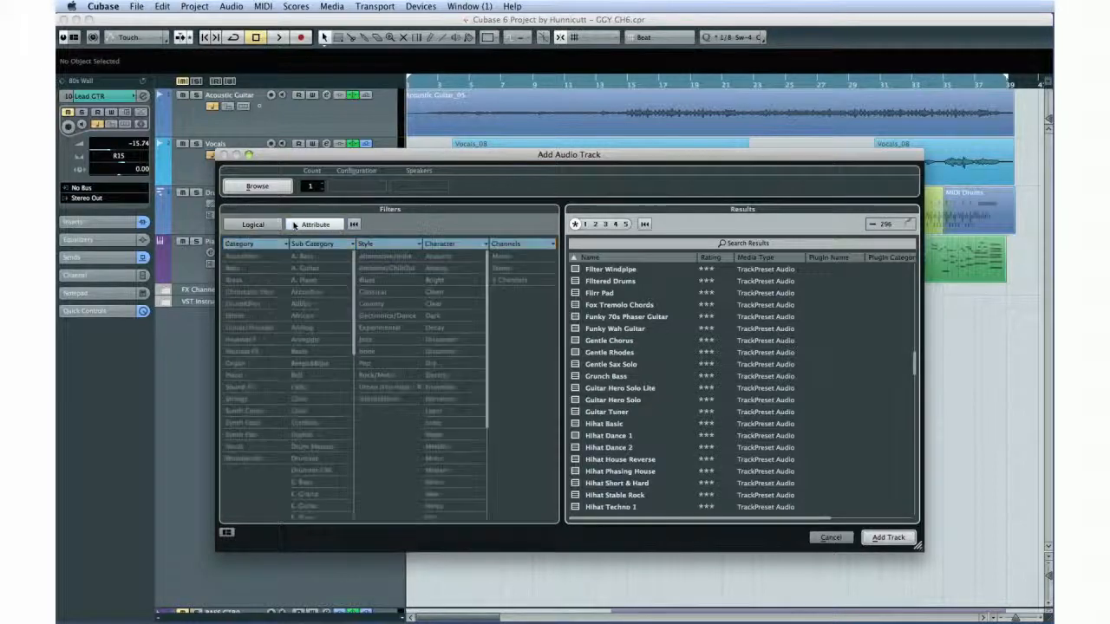
{"action": "left_click_drag", "start_coordinate": [562, 354], "coordinate": [662, 354]}
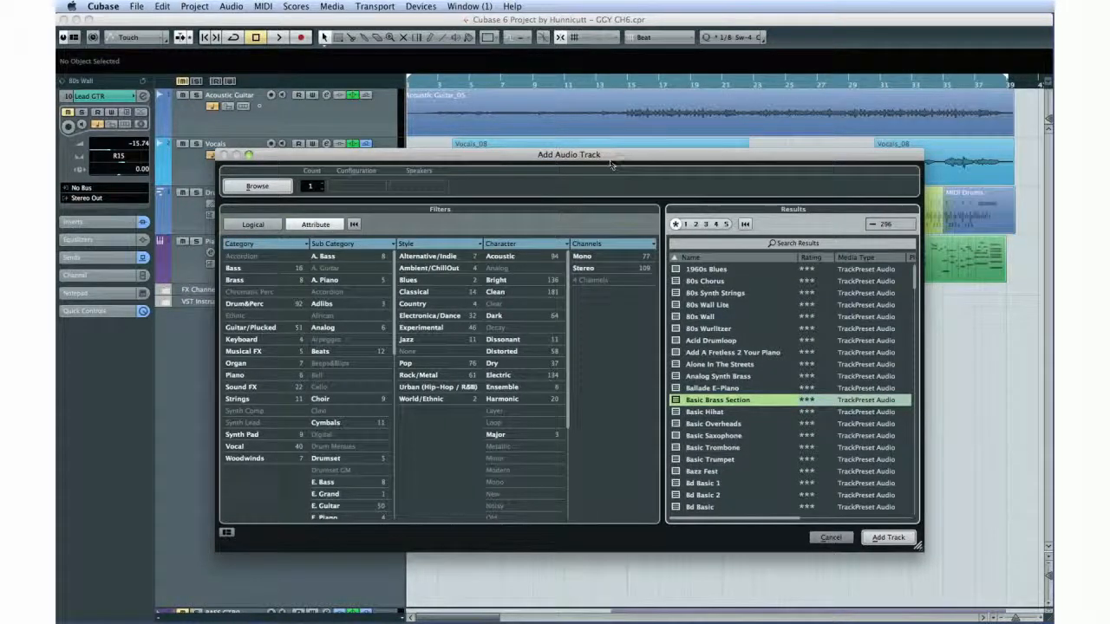
{"action": "left_click", "coordinate": [296, 246]}
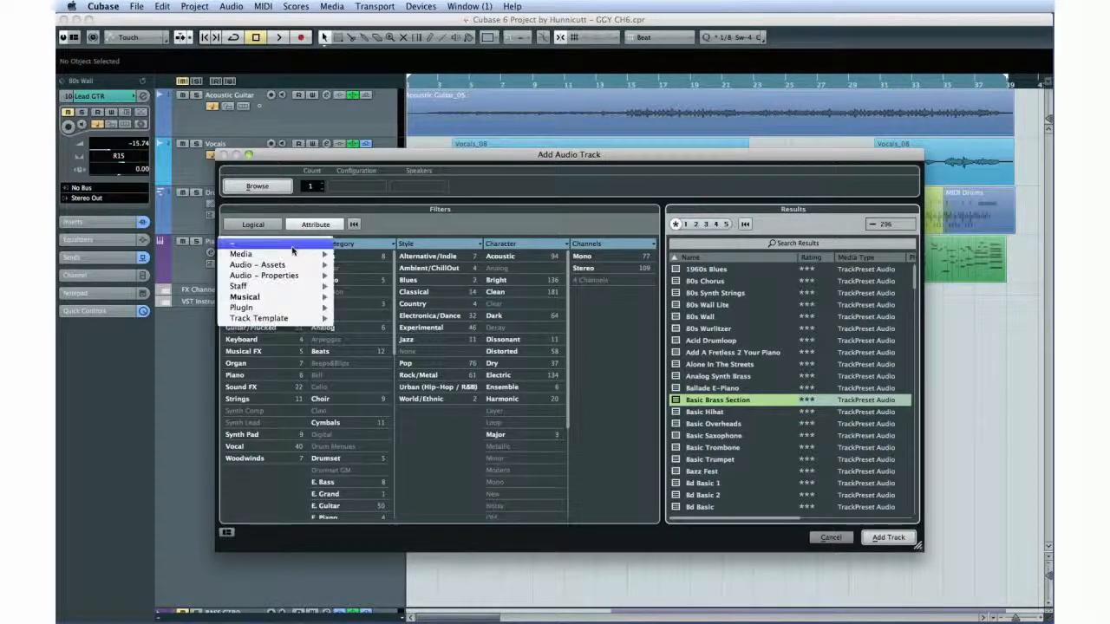
{"action": "left_click", "coordinate": [246, 425]}
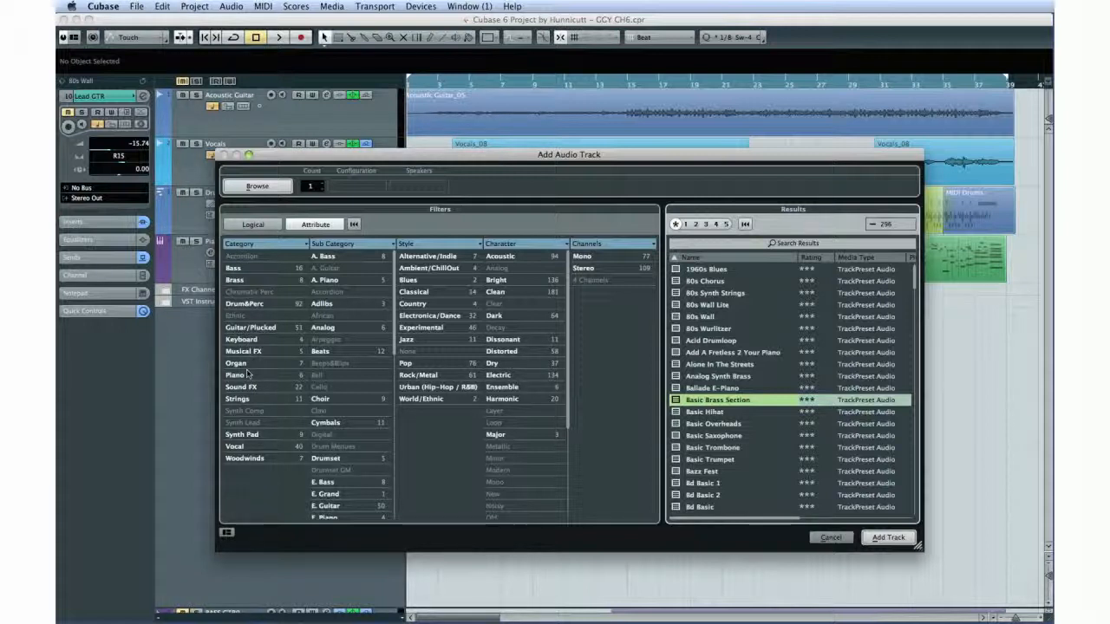
- Filter the presets by category Guitar/Plucked and style Jazz, and look at the attribute choices for the Style column
{"action": "left_click", "coordinate": [250, 329]}
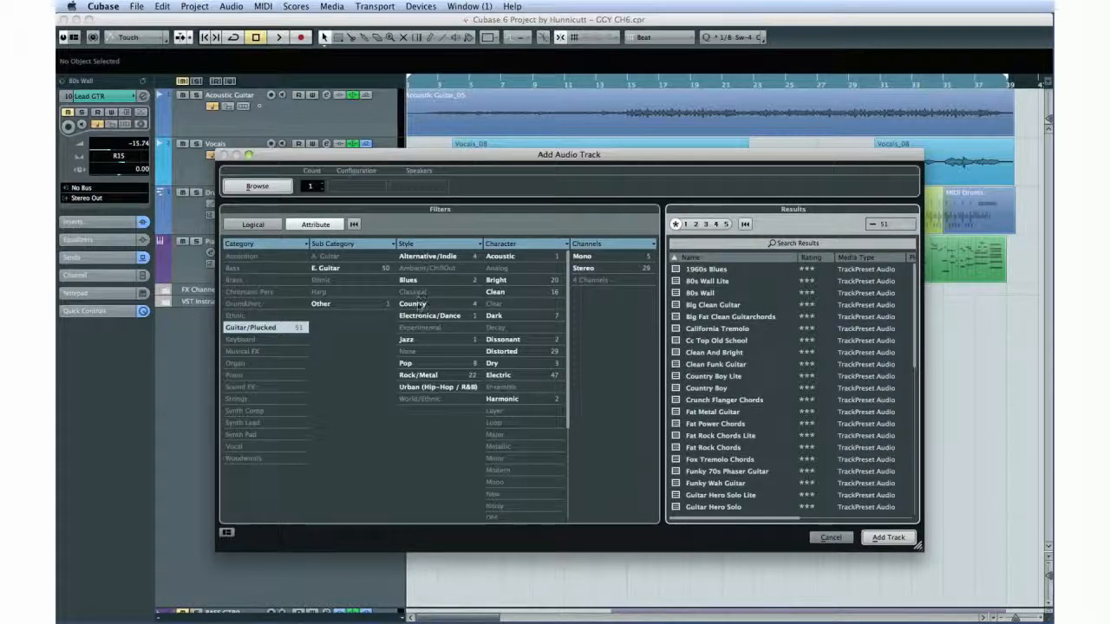
{"action": "left_click", "coordinate": [405, 339]}
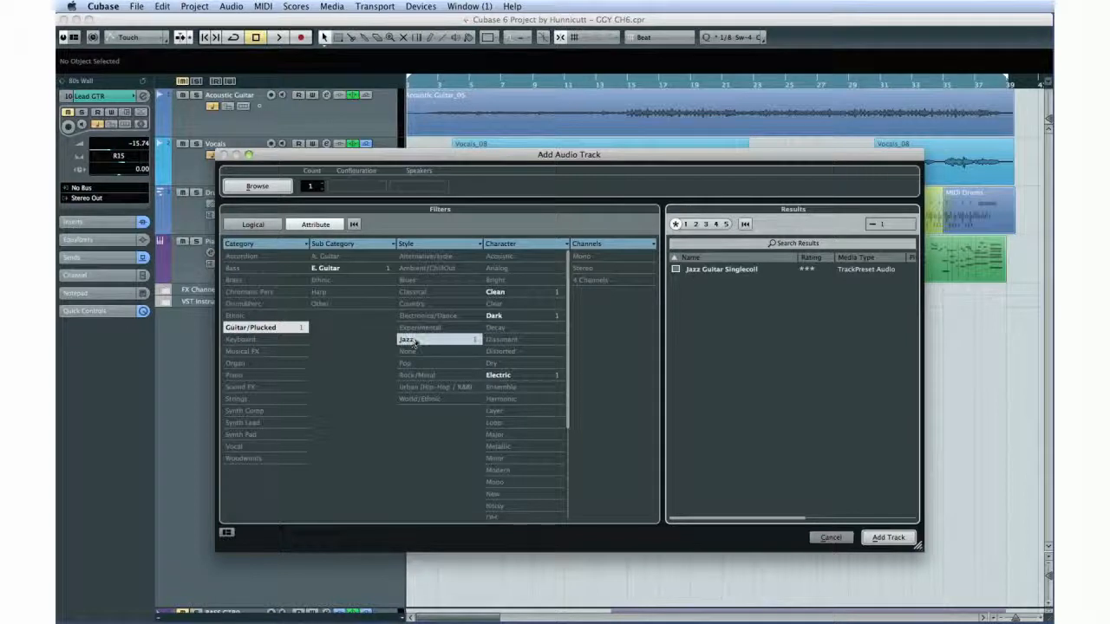
{"action": "left_click", "coordinate": [489, 246]}
{"action": "mouse_move", "coordinate": [475, 278]}
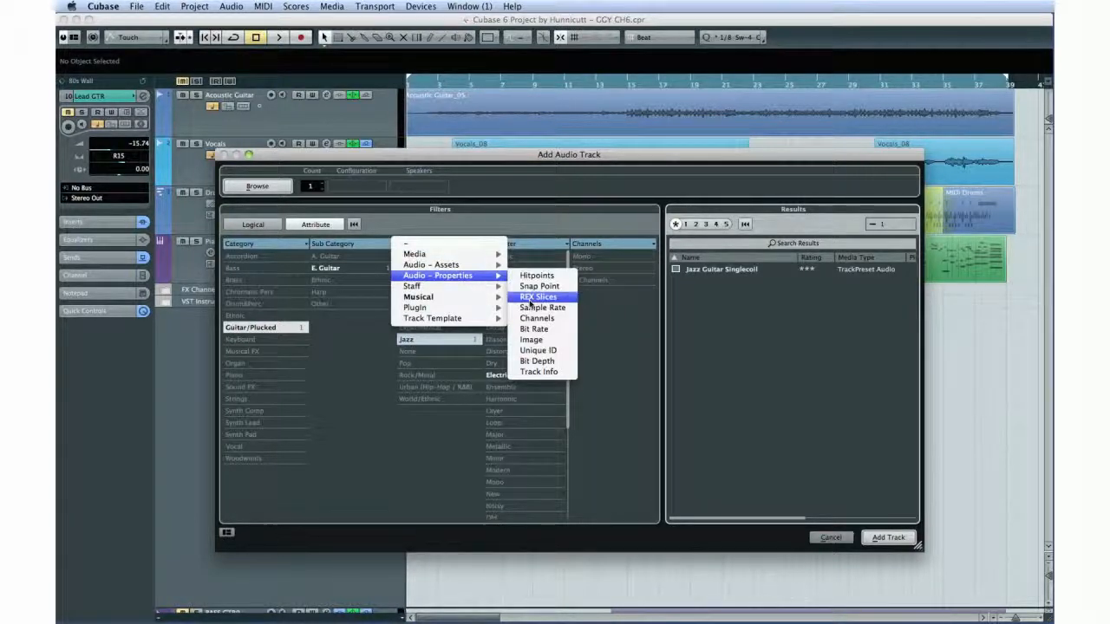
{"action": "left_click", "coordinate": [474, 417]}
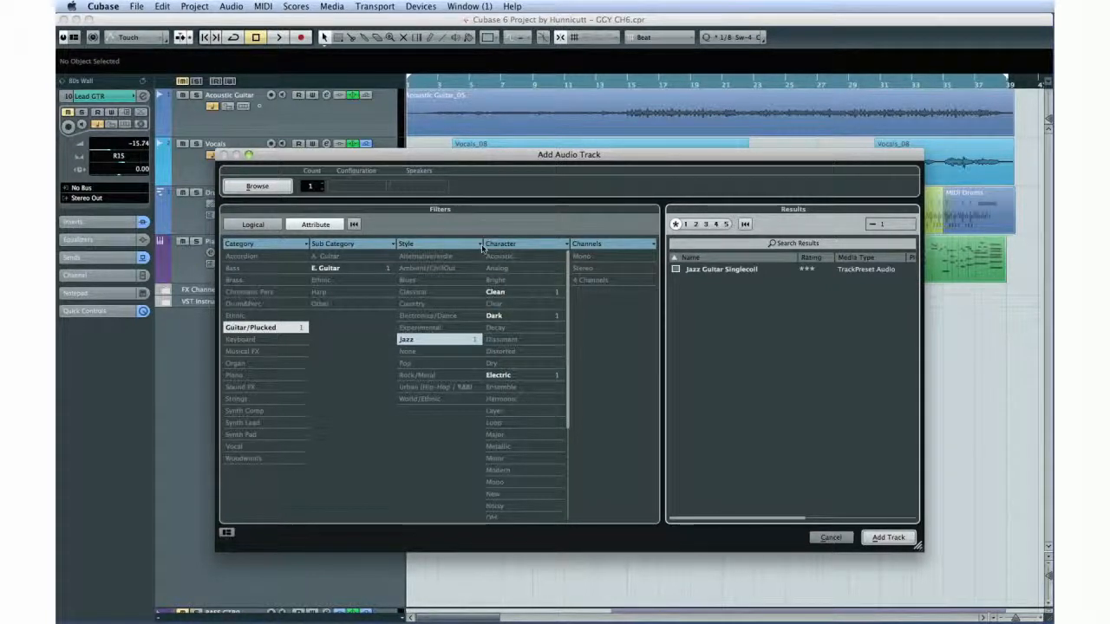
- Switch to a Logical filter and show only presets whose Name matches "Single Coil"
{"action": "left_click", "coordinate": [274, 224]}
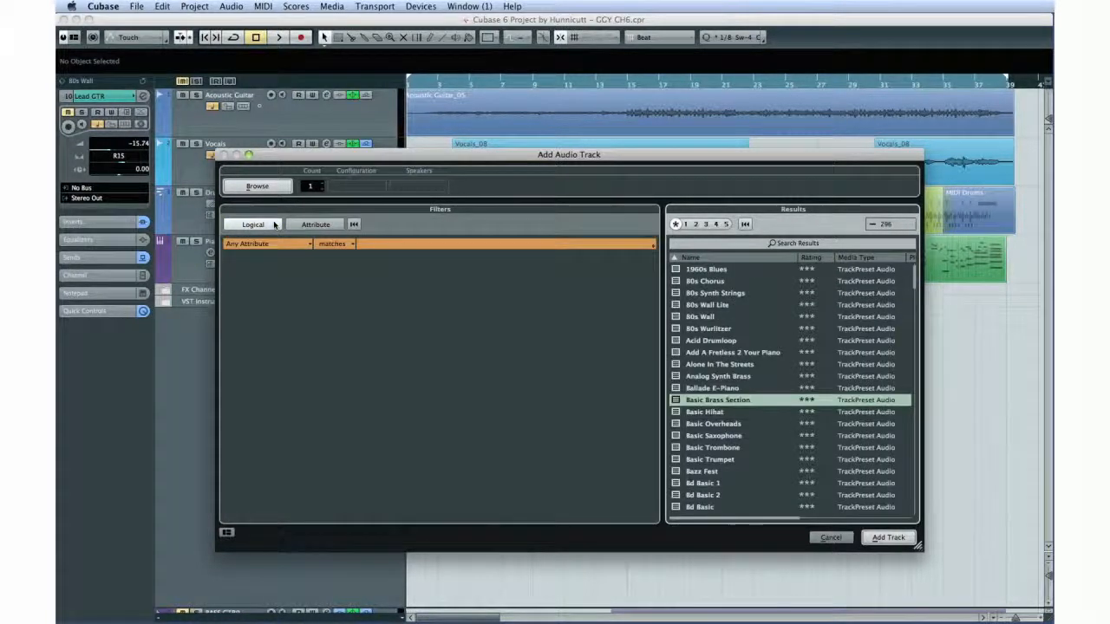
{"action": "left_click", "coordinate": [306, 244]}
{"action": "scroll", "coordinate": [541, 253], "scroll_direction": "down", "scroll_amount": 15}
{"action": "scroll", "coordinate": [541, 253], "scroll_direction": "up", "scroll_amount": 10}
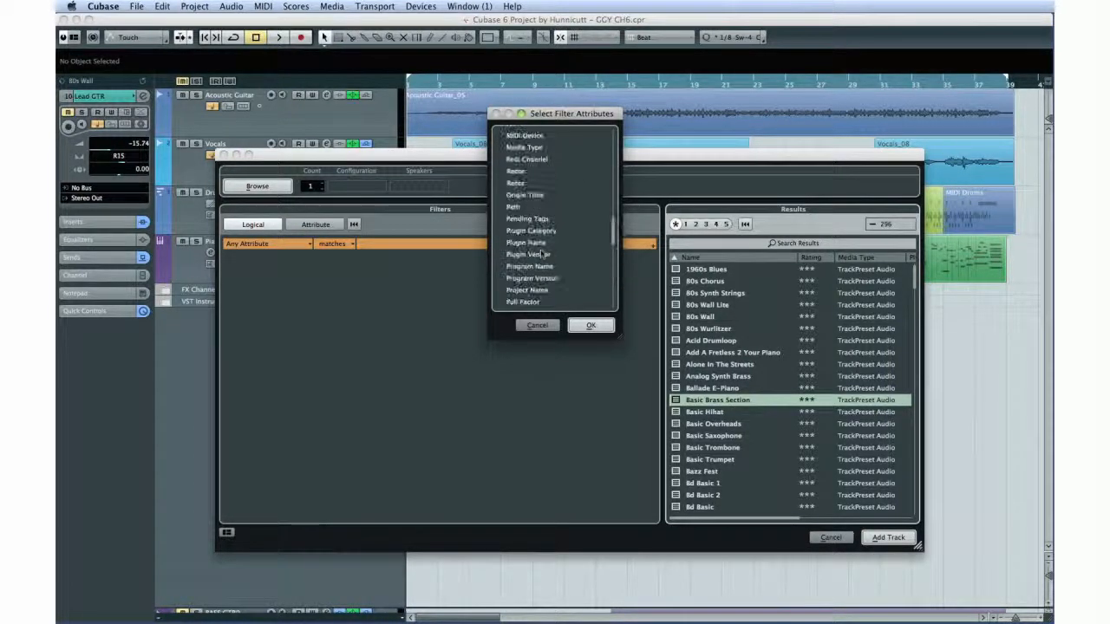
{"action": "left_click", "coordinate": [516, 172]}
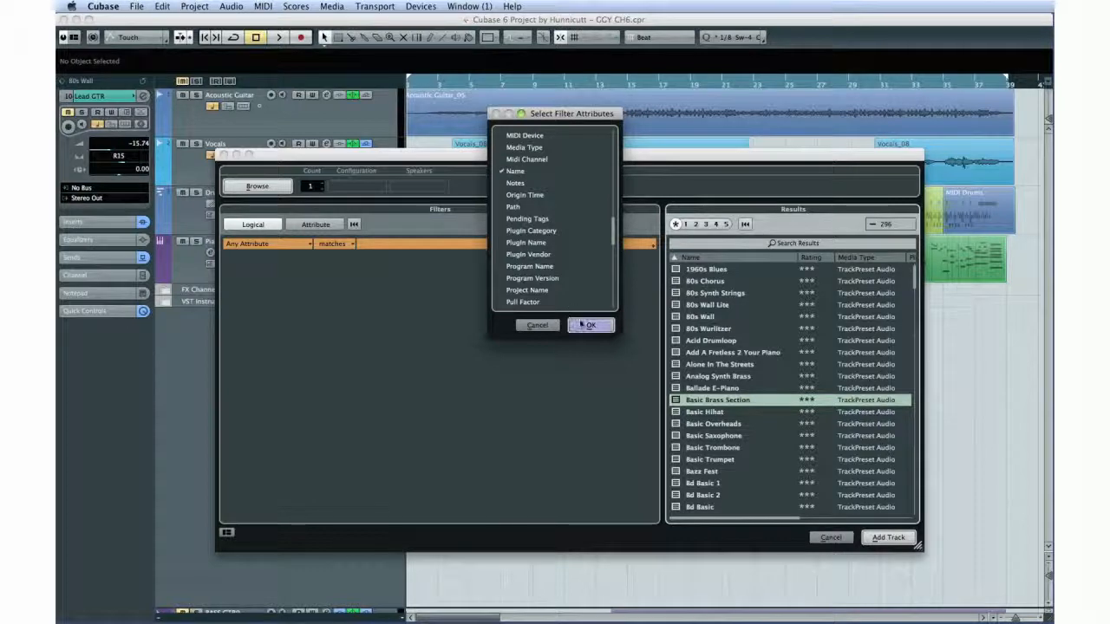
{"action": "left_click", "coordinate": [590, 325]}
{"action": "left_click", "coordinate": [416, 244]}
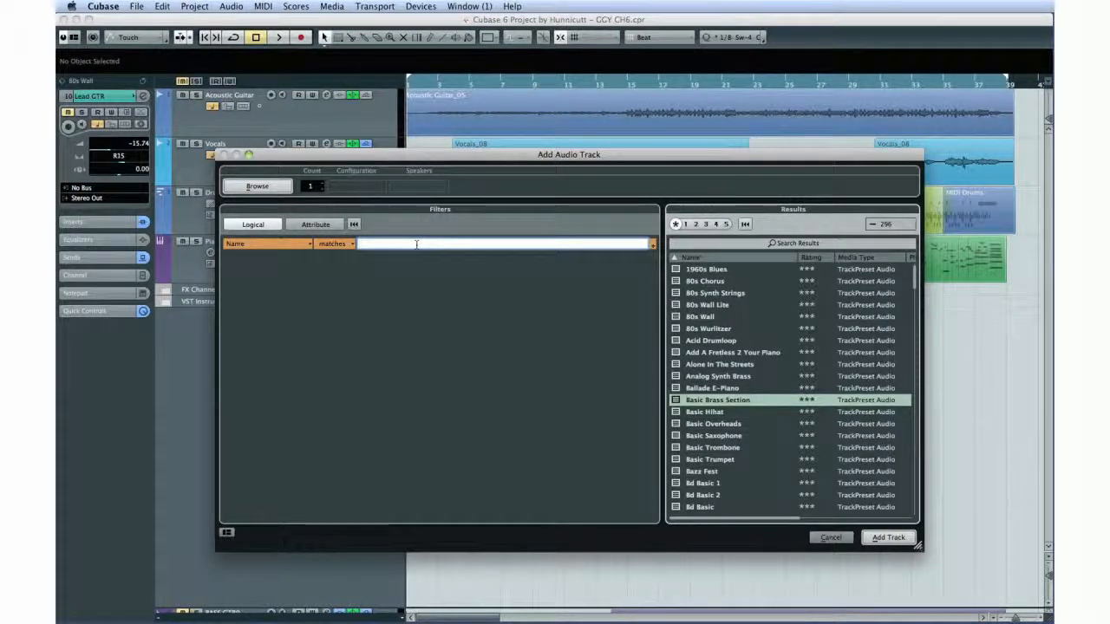
{"action": "type", "text": "Single Coil"}
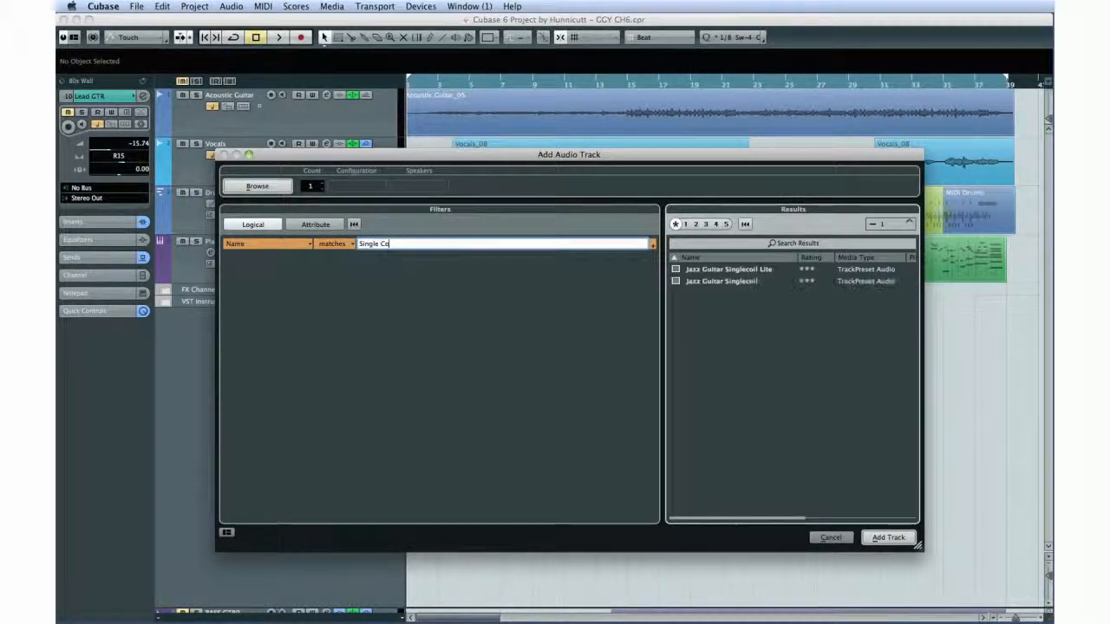
{"action": "key", "text": "Return"}
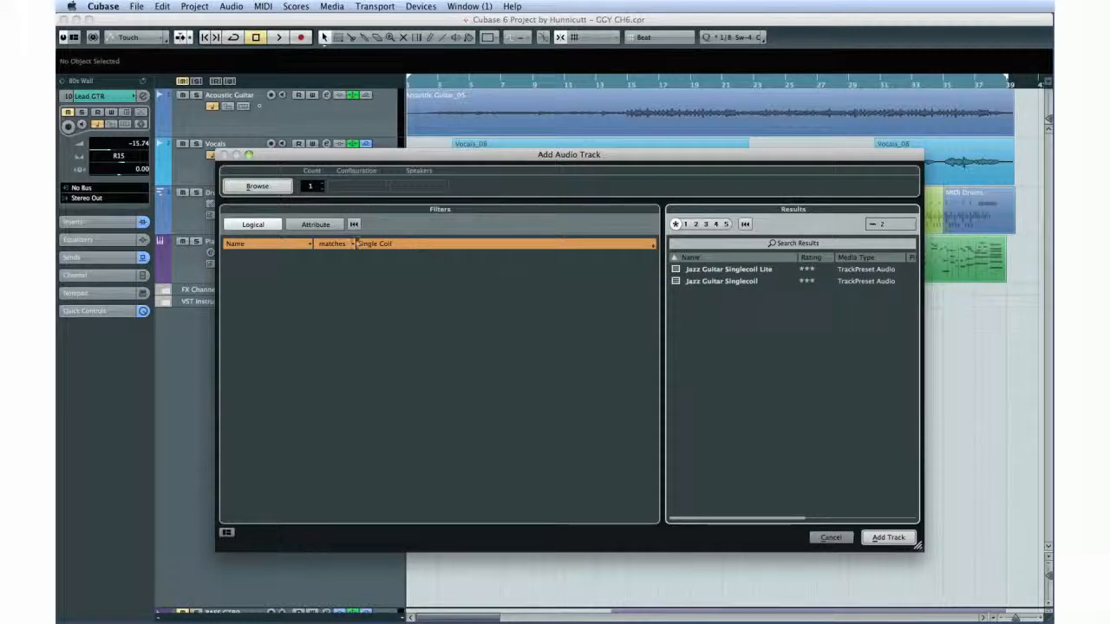
- Add the audio track using the Jazz Guitar Singlecoil preset
{"action": "left_click", "coordinate": [353, 226]}
{"action": "left_click", "coordinate": [699, 281]}
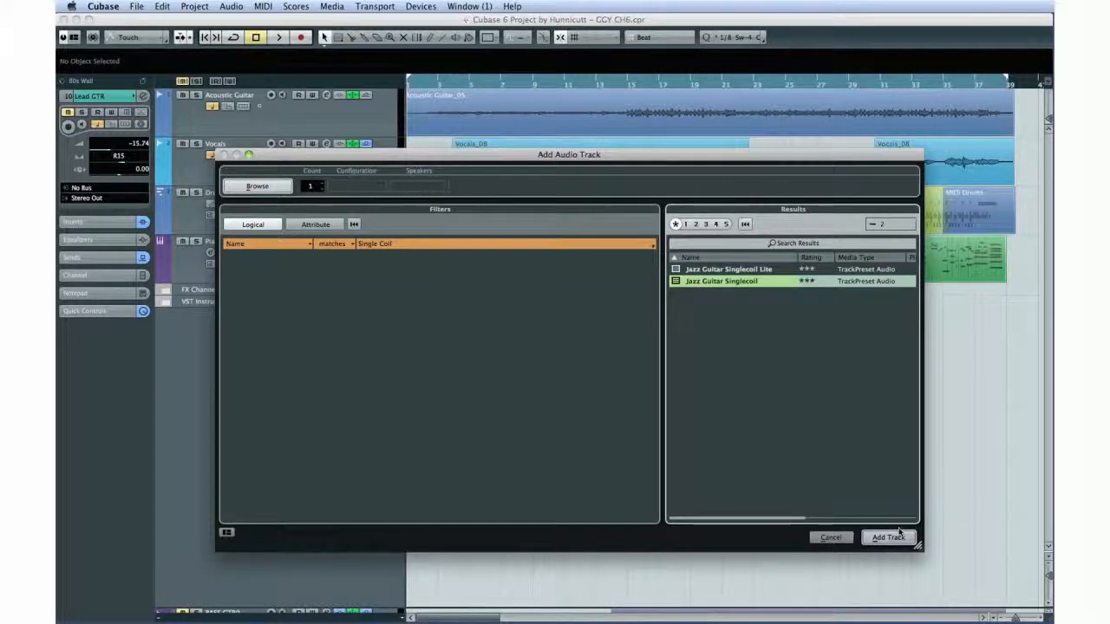
{"action": "left_click", "coordinate": [887, 537]}
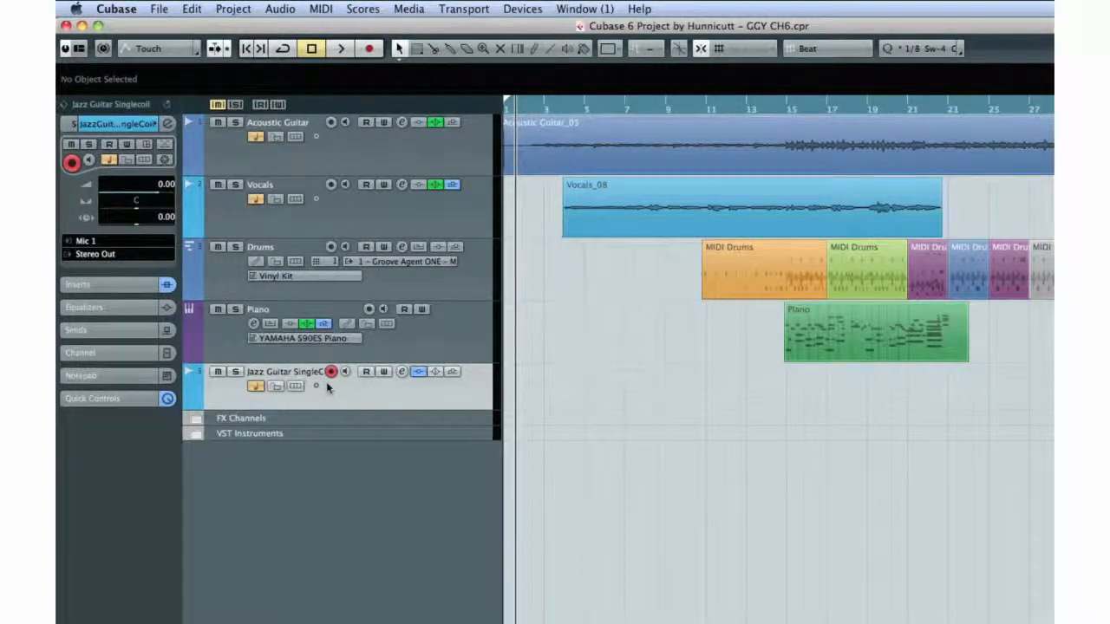
- Open the new guitar track's channel settings and look at its VintageCompressor, AmpSimulator and StudioEQ insert effects
{"action": "left_click", "coordinate": [402, 373]}
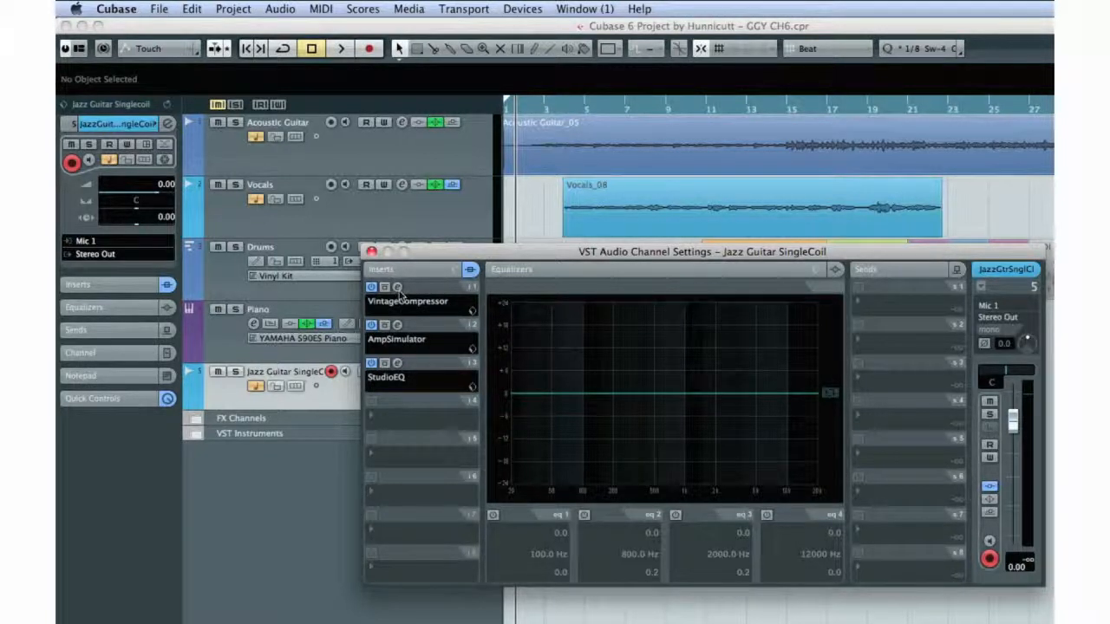
{"action": "left_click", "coordinate": [397, 287]}
{"action": "left_click", "coordinate": [398, 288]}
{"action": "left_click", "coordinate": [397, 325]}
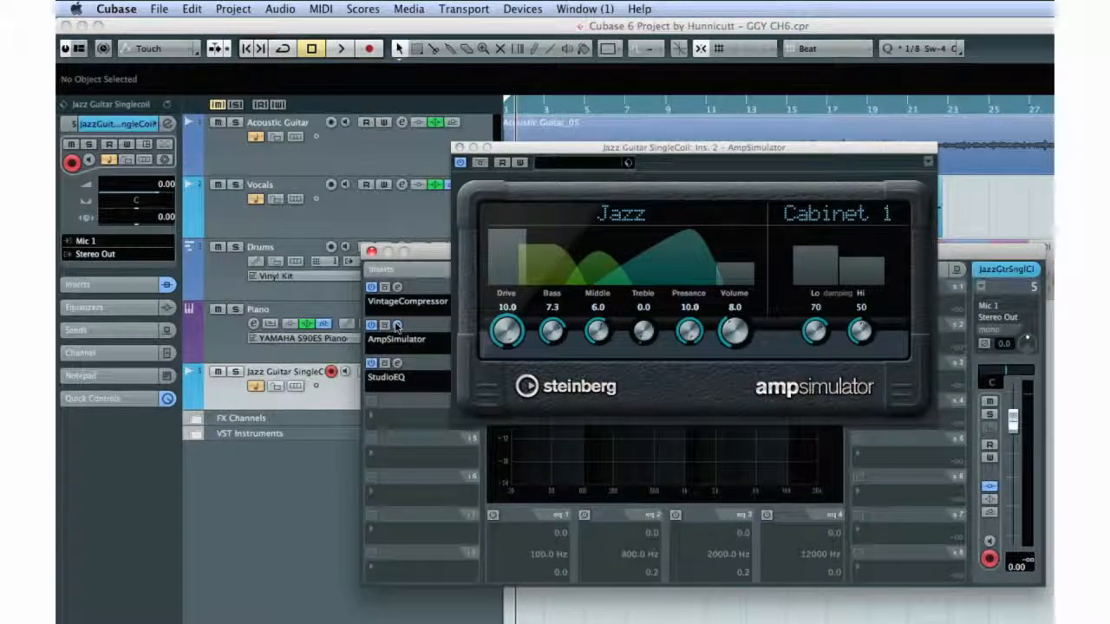
{"action": "left_click", "coordinate": [398, 325]}
{"action": "left_click", "coordinate": [399, 364]}
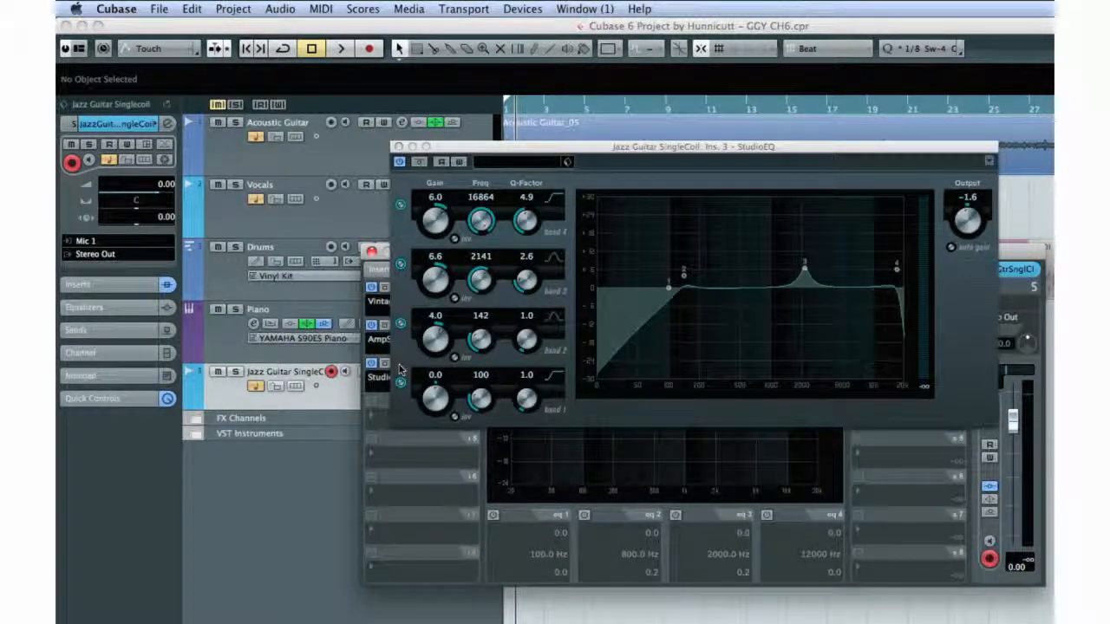
{"action": "left_click", "coordinate": [398, 148]}
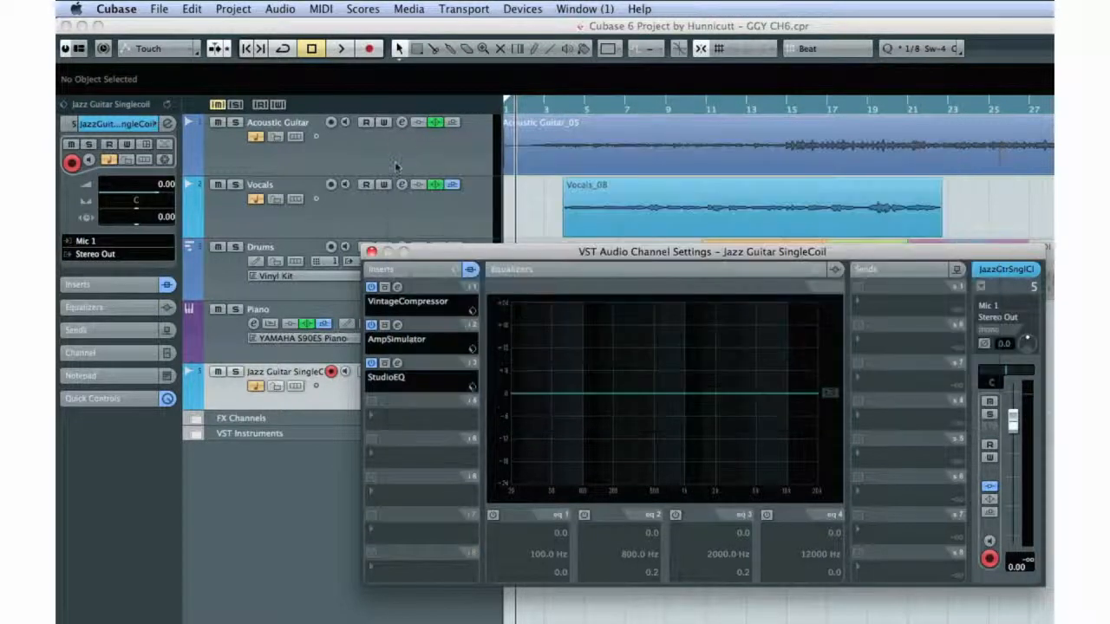
{"action": "left_click", "coordinate": [398, 326]}
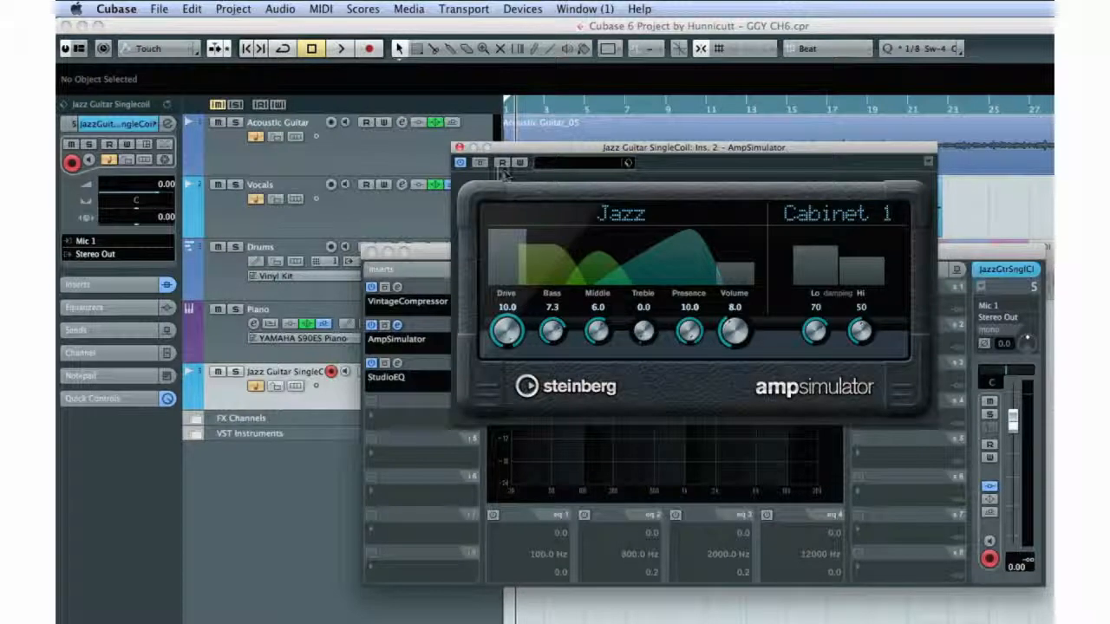
{"action": "left_click", "coordinate": [459, 148]}
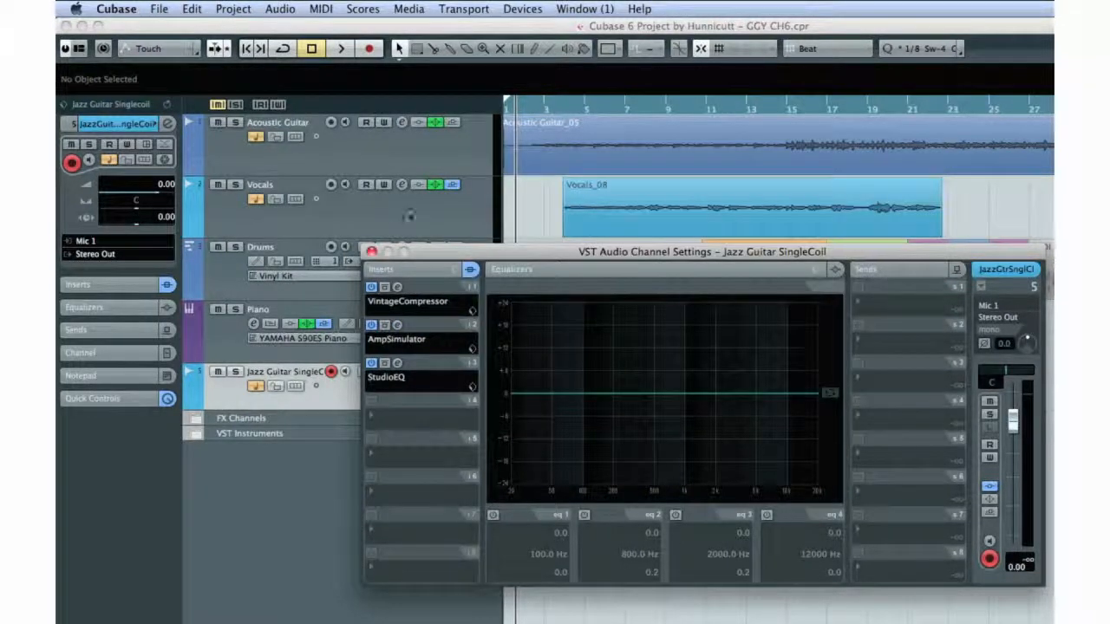
{"action": "left_click", "coordinate": [371, 251]}
- Rename the jazz guitar track to Lead Guitar and turn on its input monitoring
{"action": "double_click", "coordinate": [291, 371]}
{"action": "type", "text": "Le"}
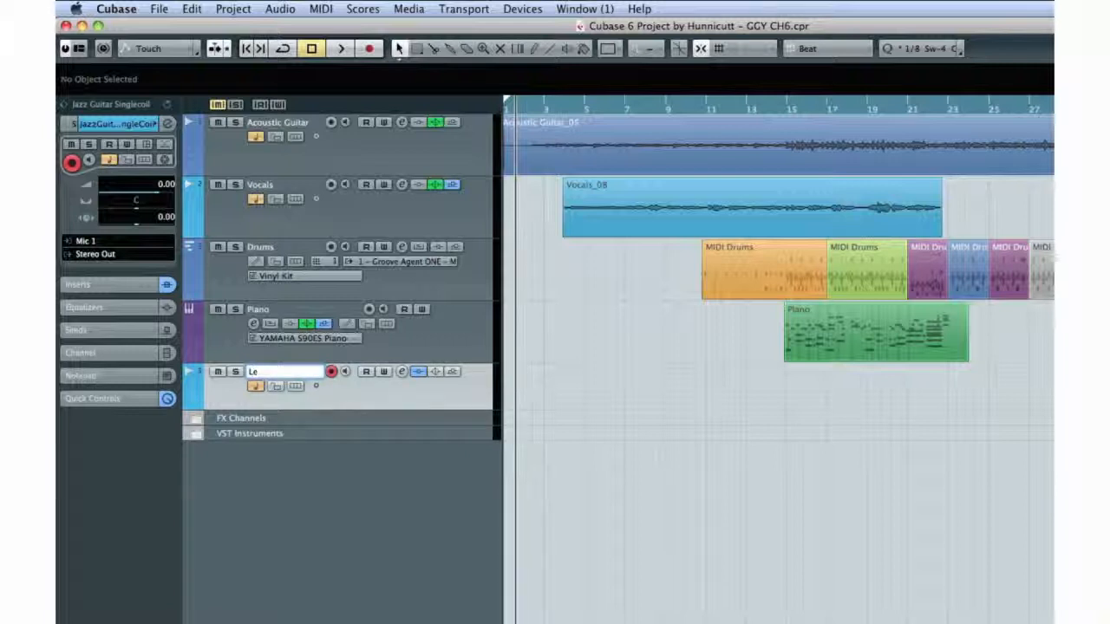
{"action": "type", "text": "ad Guitar"}
{"action": "key", "text": "Return"}
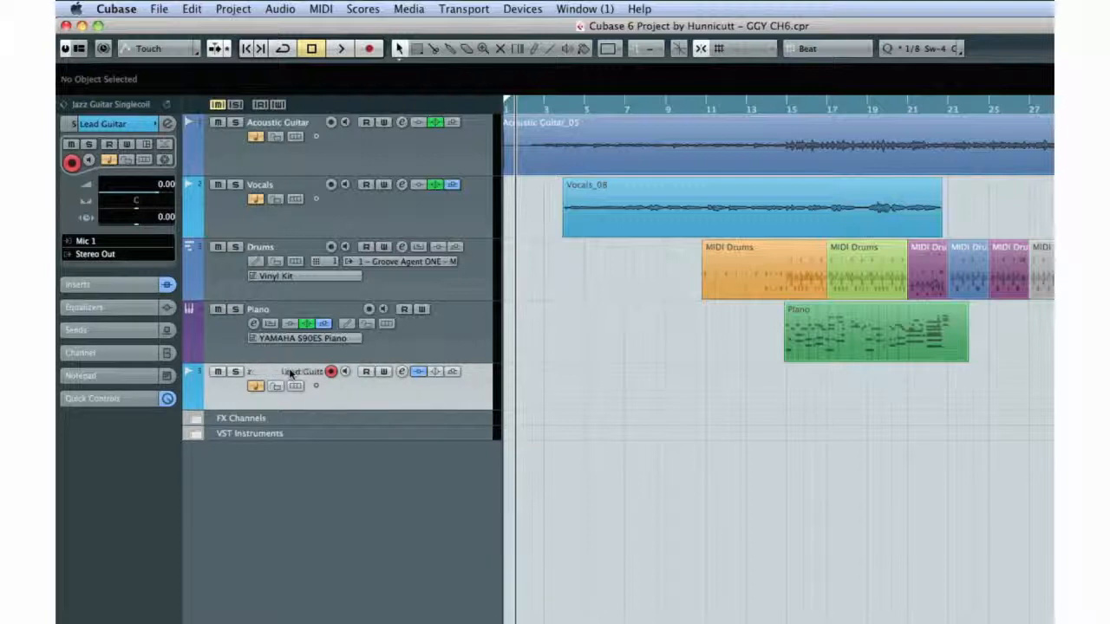
{"action": "left_click", "coordinate": [345, 371]}
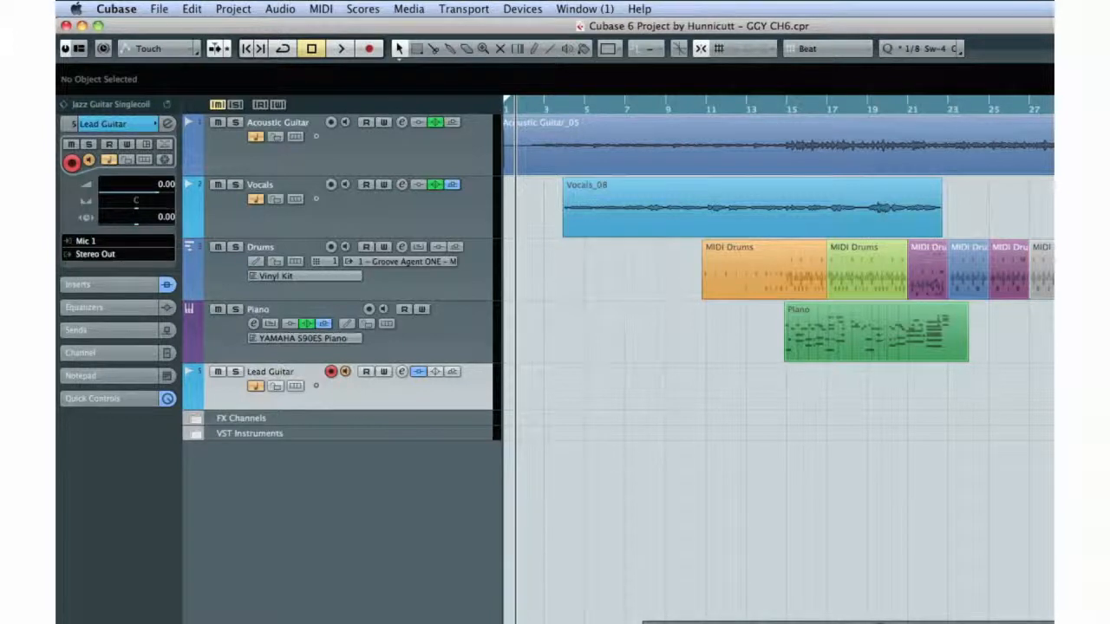
- Show the transport and record a take on the Lead Guitar track from bar 21 to about the end of bar 31
{"action": "key", "text": "F2"}
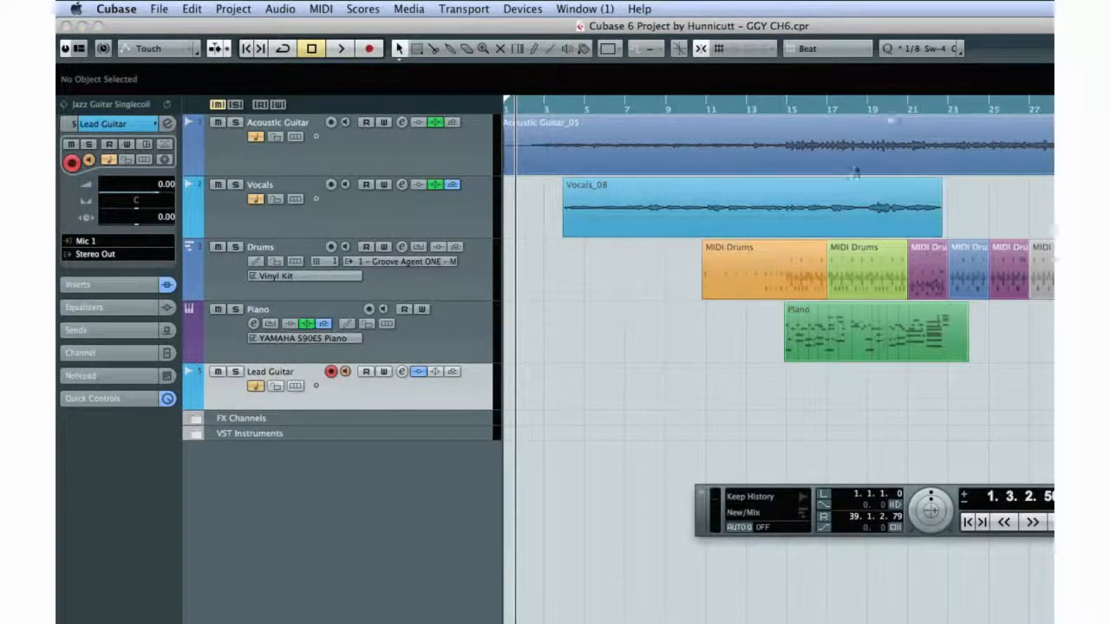
{"action": "left_click", "coordinate": [919, 106]}
{"action": "left_click", "coordinate": [910, 109]}
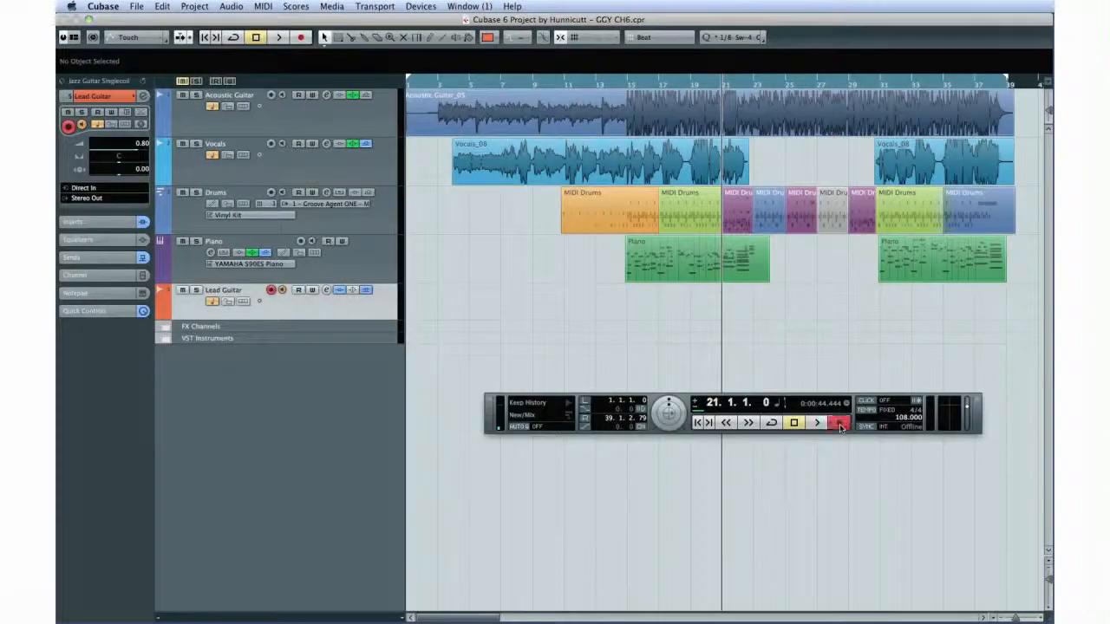
{"action": "left_click", "coordinate": [839, 423]}
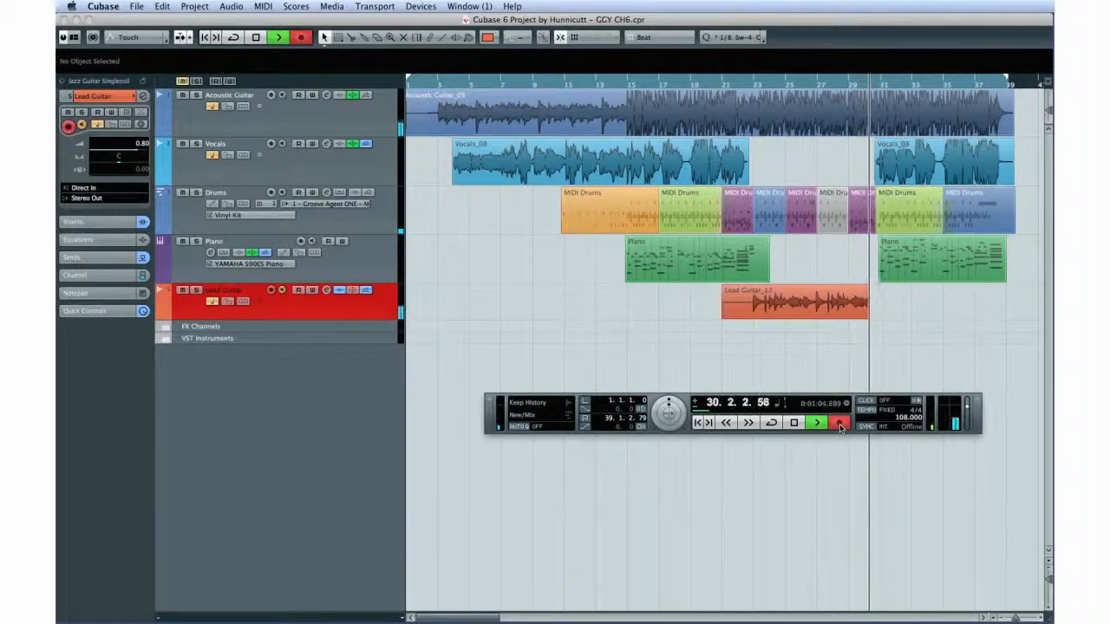
{"action": "left_click", "coordinate": [793, 423]}
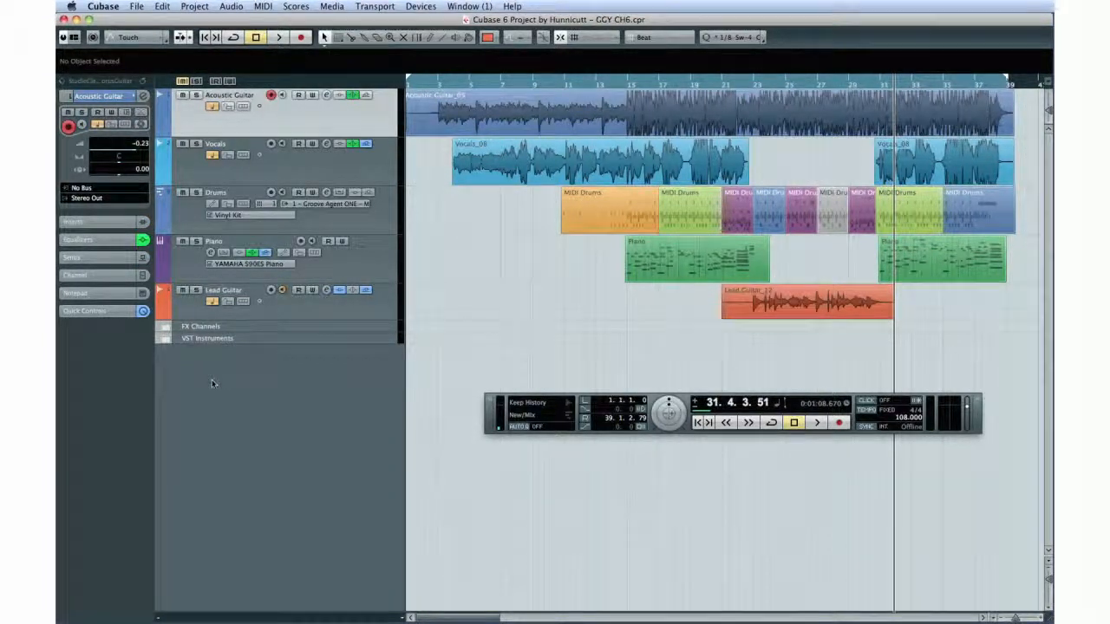
- Add a marker track and move it to the top of the track list, above Acoustic Guitar
{"action": "left_click", "coordinate": [195, 6]}
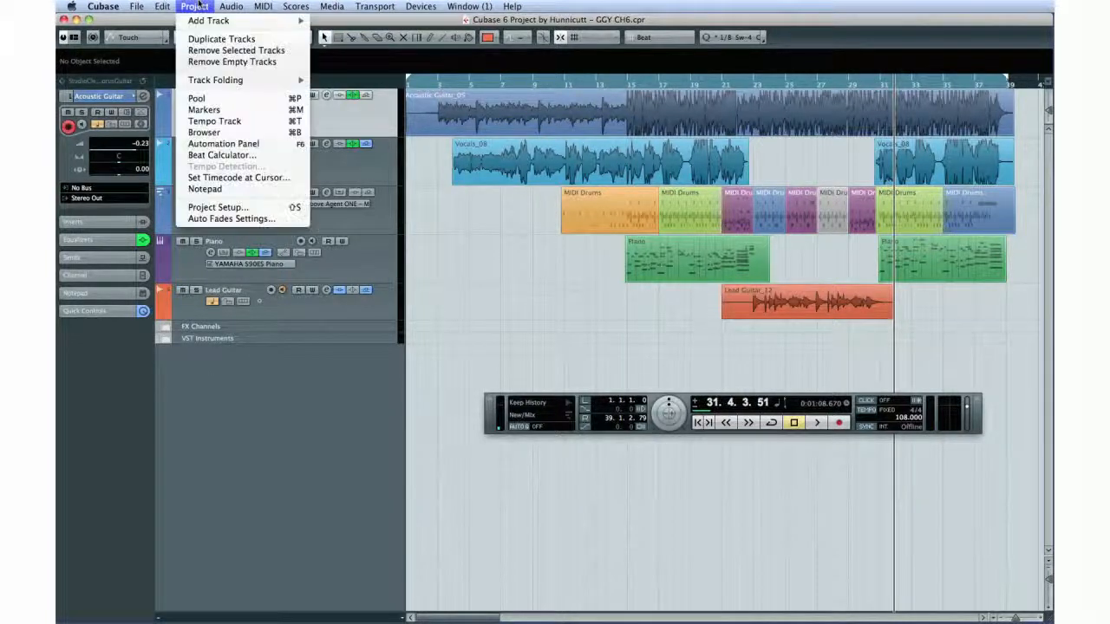
{"action": "mouse_move", "coordinate": [212, 21]}
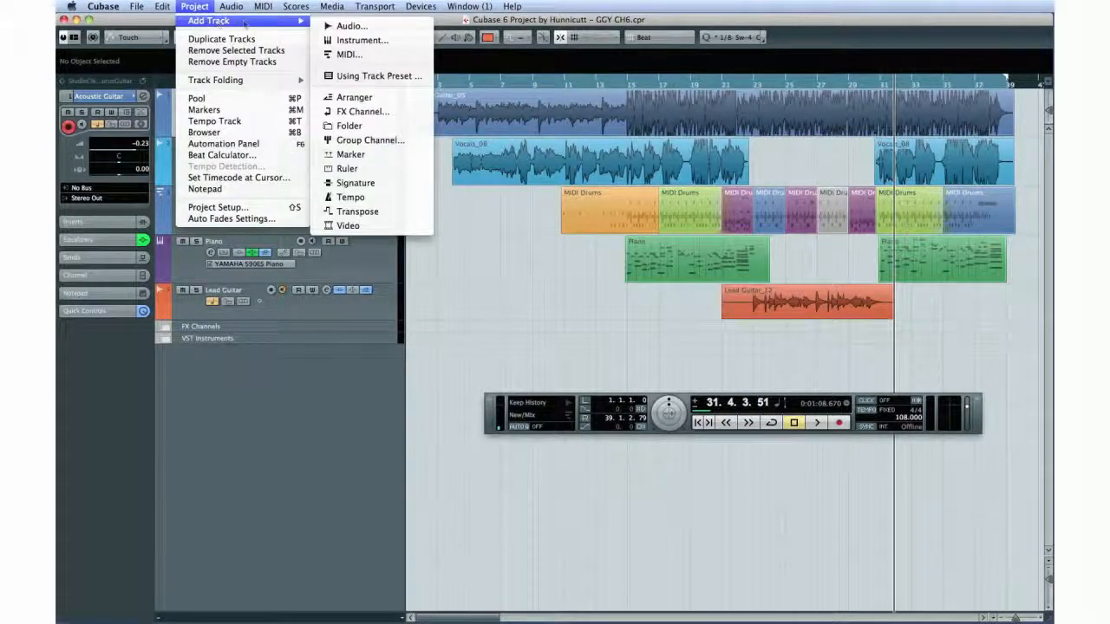
{"action": "left_click", "coordinate": [371, 154]}
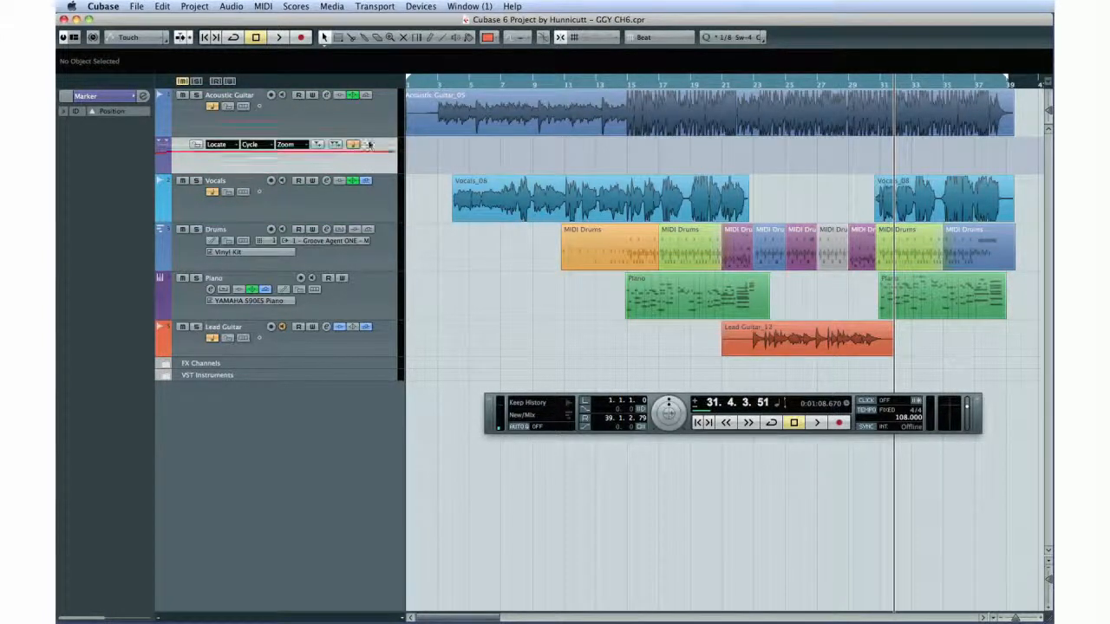
{"action": "left_click_drag", "start_coordinate": [369, 120], "coordinate": [370, 119]}
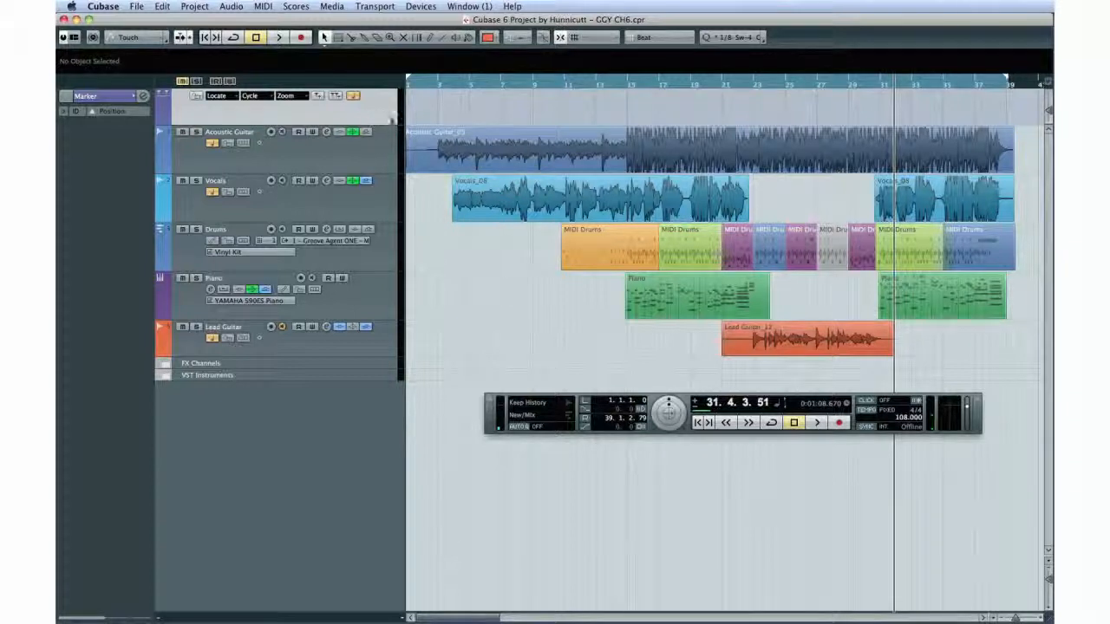
- Add position markers at bar 1, bar 39 and bar 21 on the marker track
{"action": "left_click", "coordinate": [420, 81]}
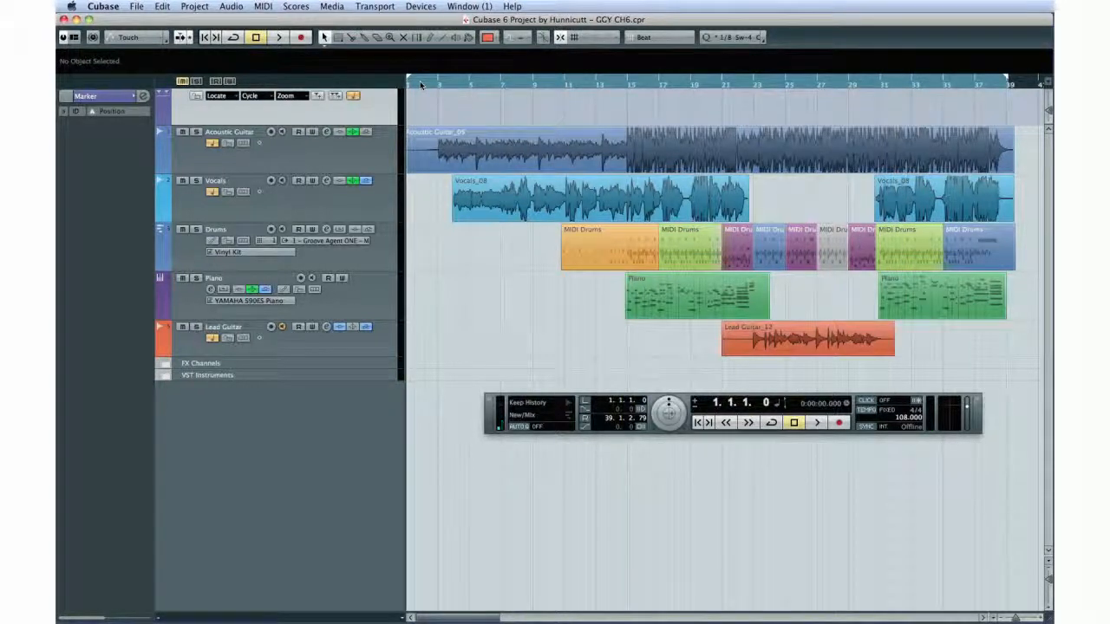
{"action": "left_click", "coordinate": [318, 96]}
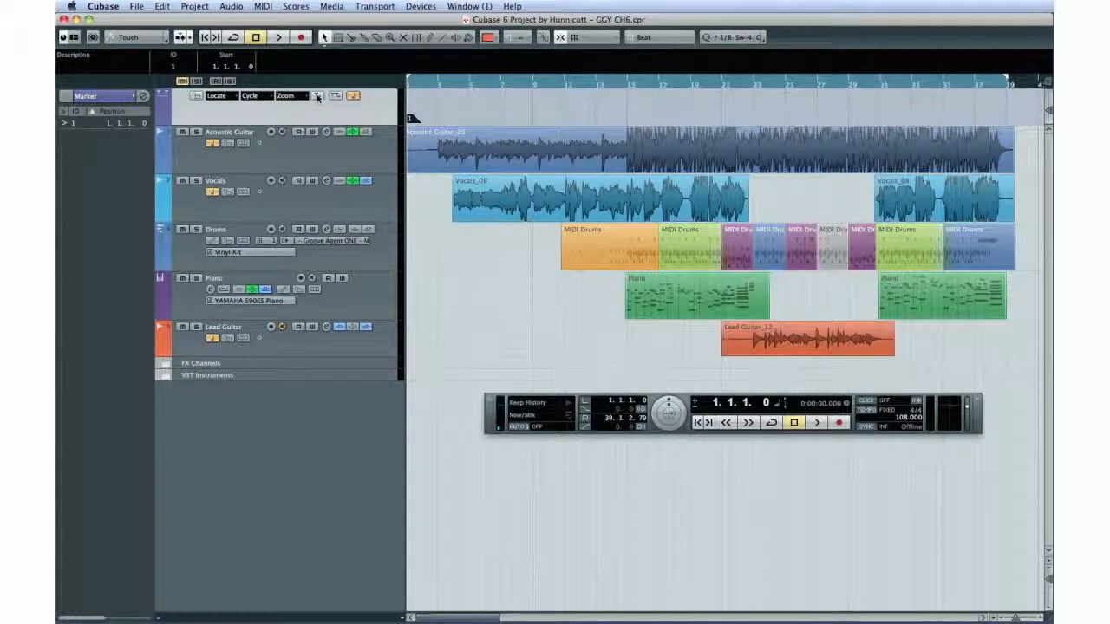
{"action": "left_click", "coordinate": [1007, 83]}
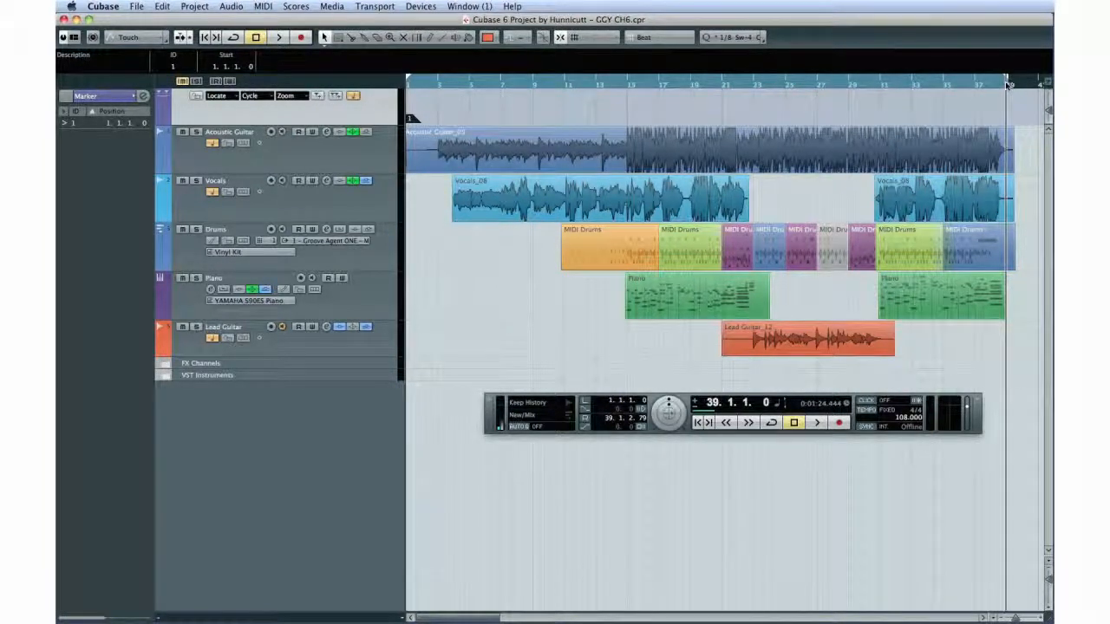
{"action": "left_click", "coordinate": [318, 96]}
{"action": "left_click", "coordinate": [722, 84]}
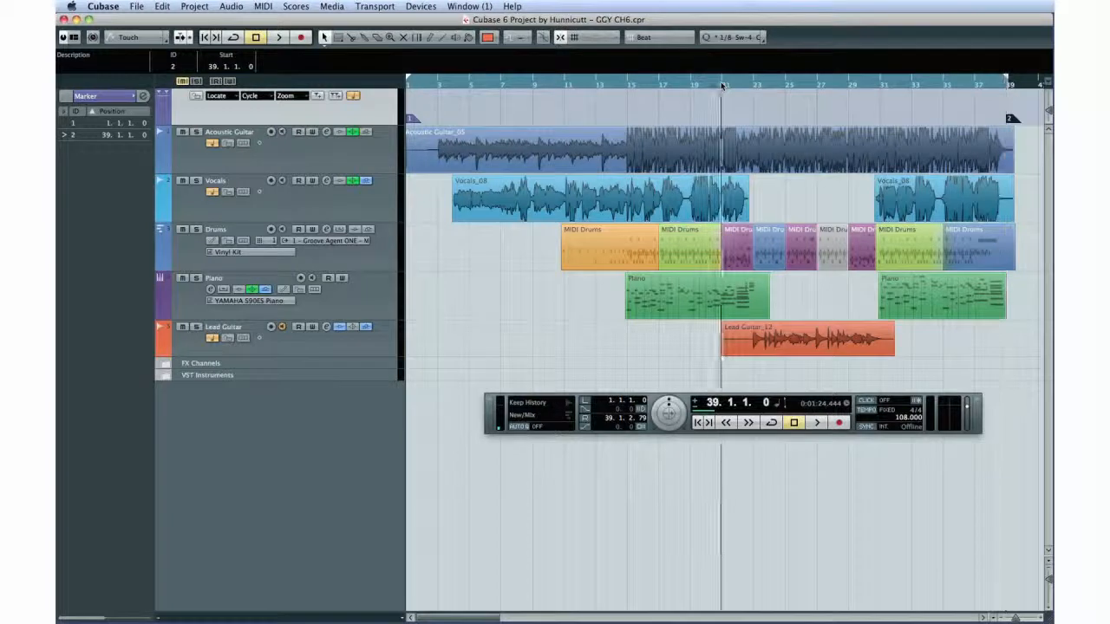
{"action": "left_click", "coordinate": [319, 96]}
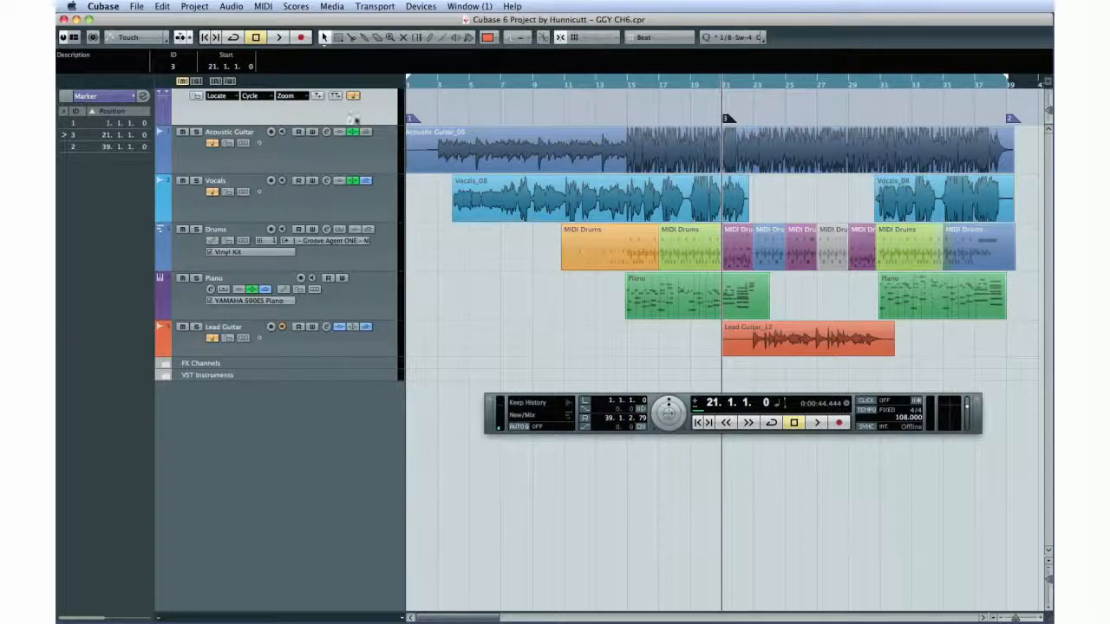
- Give the marker at bar 21 the description Guitar Solo in the marker list
{"action": "left_click", "coordinate": [1010, 118]}
{"action": "left_click", "coordinate": [726, 119]}
{"action": "left_click", "coordinate": [143, 96]}
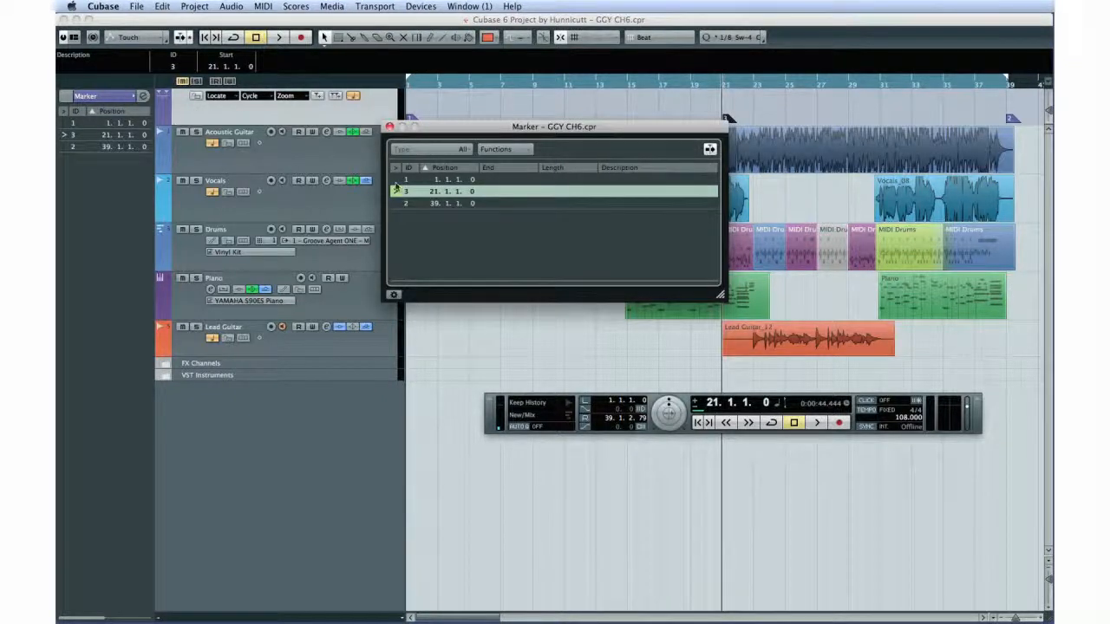
{"action": "double_click", "coordinate": [604, 191]}
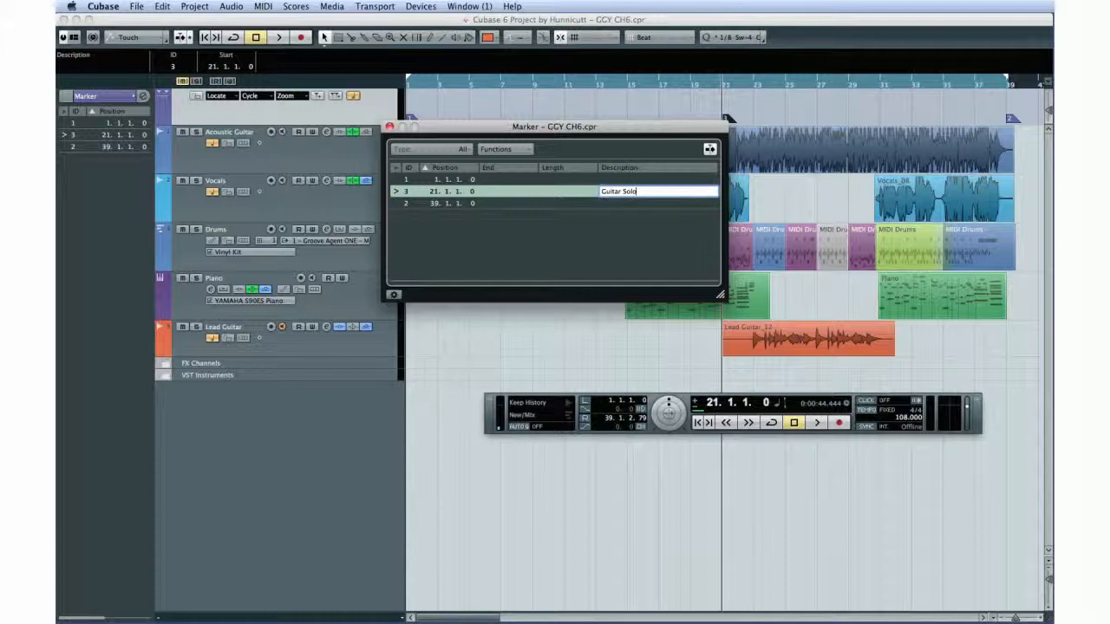
{"action": "key", "text": "Return"}
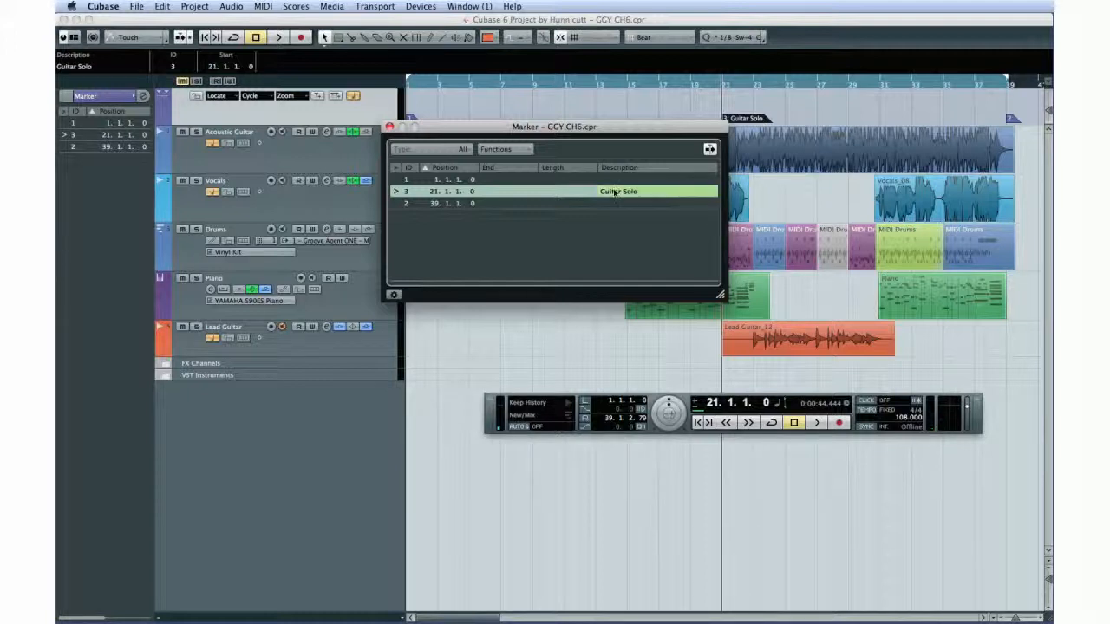
{"action": "left_click", "coordinate": [390, 127]}
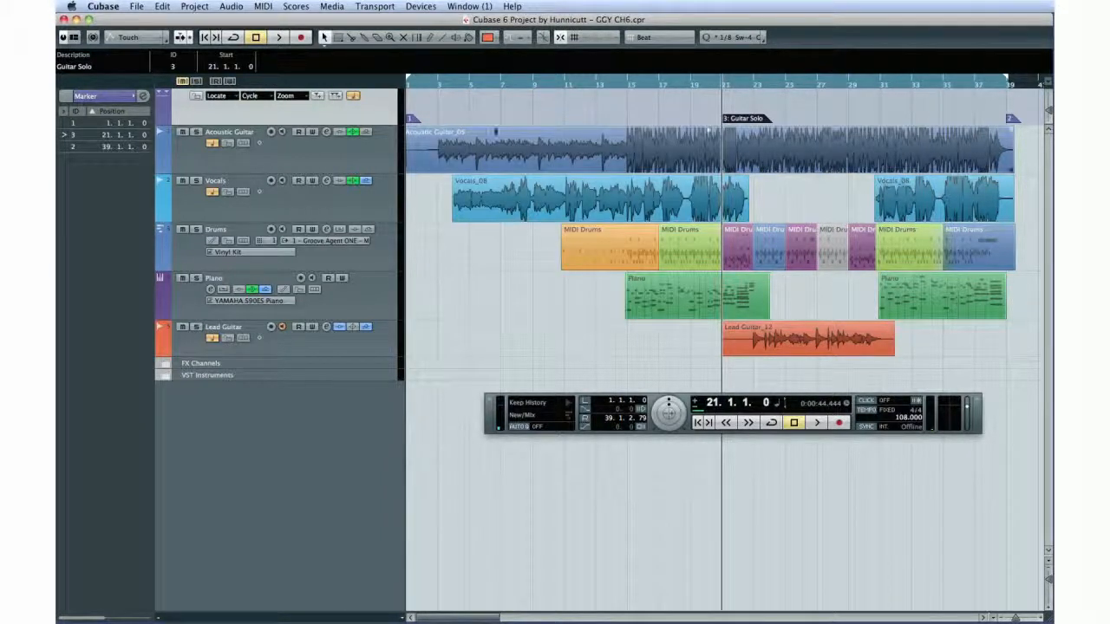
- Color the Guitar Solo marker yellow with Color 4, leaving the marker at bar 1 selected
{"action": "left_click", "coordinate": [471, 119]}
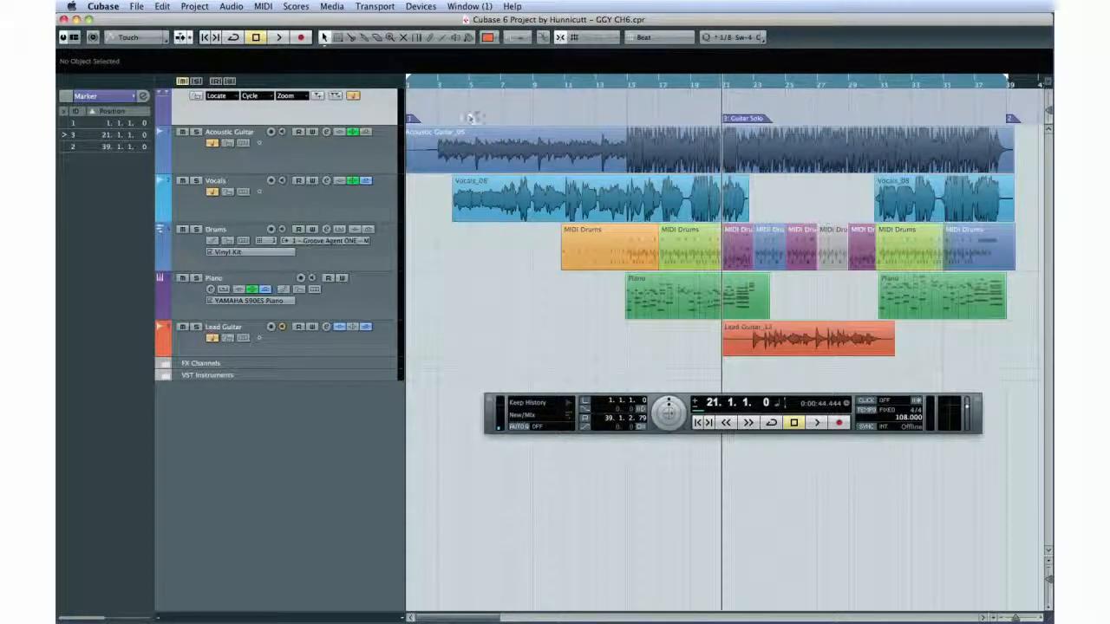
{"action": "left_click", "coordinate": [733, 117]}
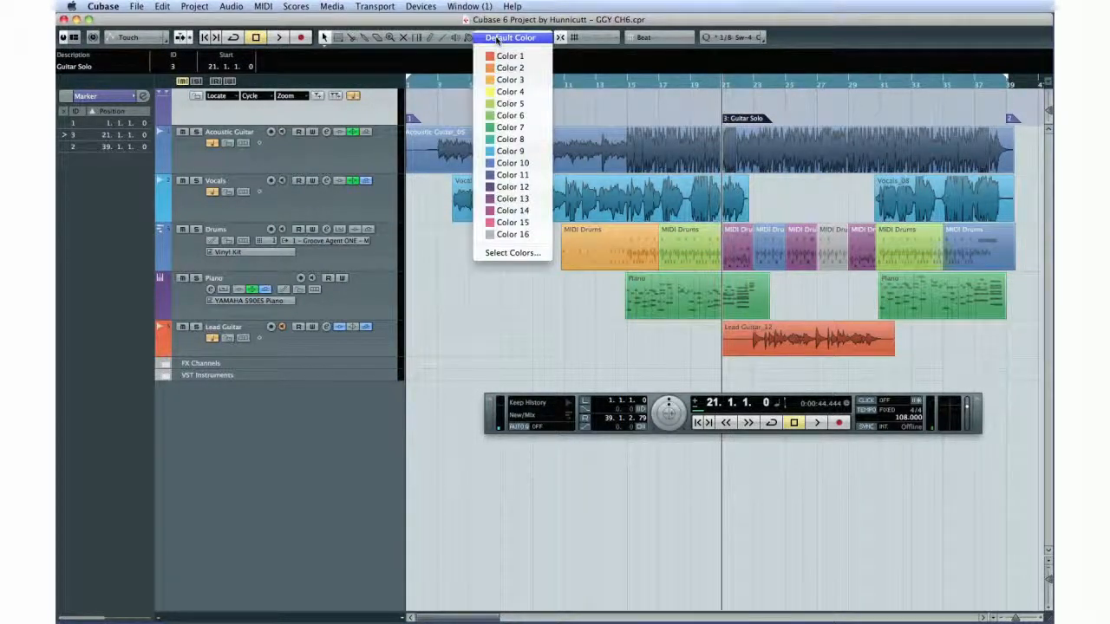
{"action": "left_click", "coordinate": [510, 91]}
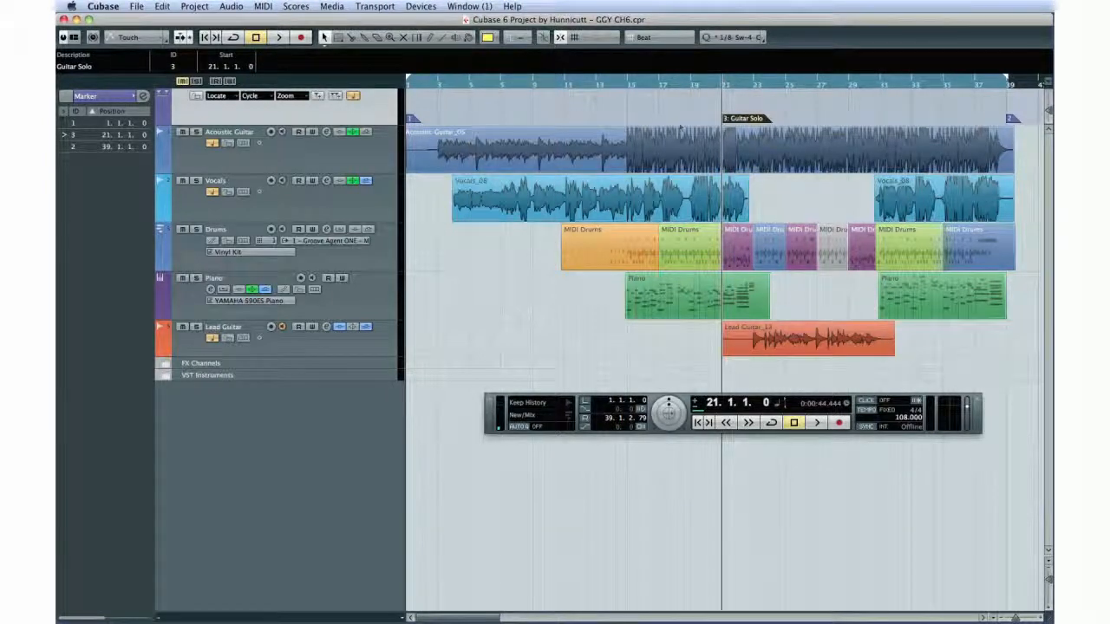
{"action": "left_click", "coordinate": [412, 119]}
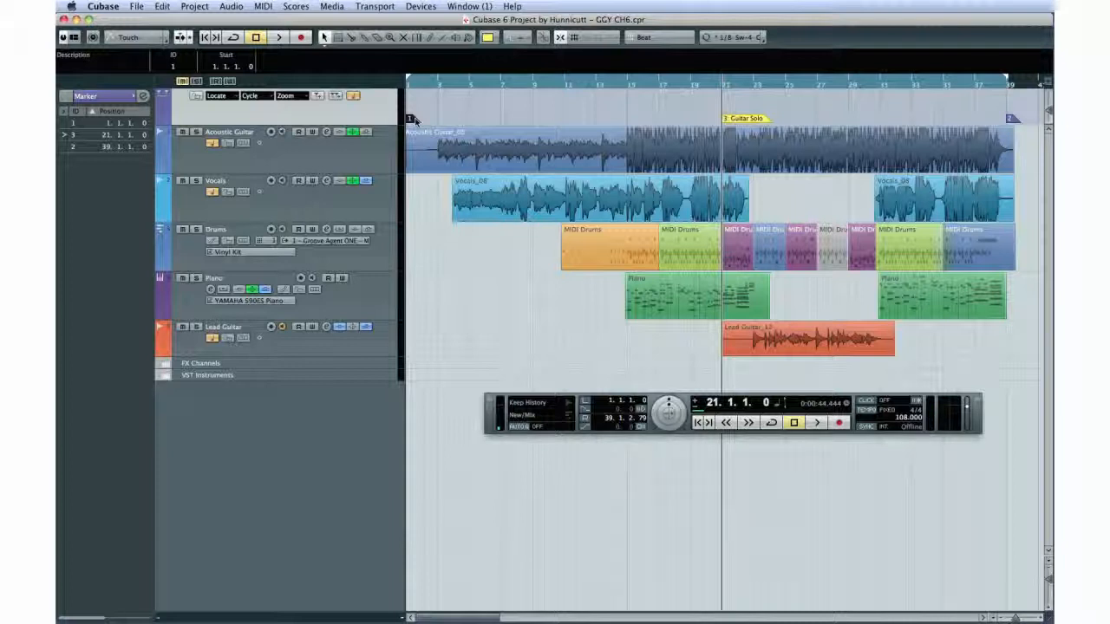
- Start loading a different track preset for the Lead Guitar track, filtering by sub category E. Guitar and style Rock/Metal
{"action": "left_click", "coordinate": [387, 340]}
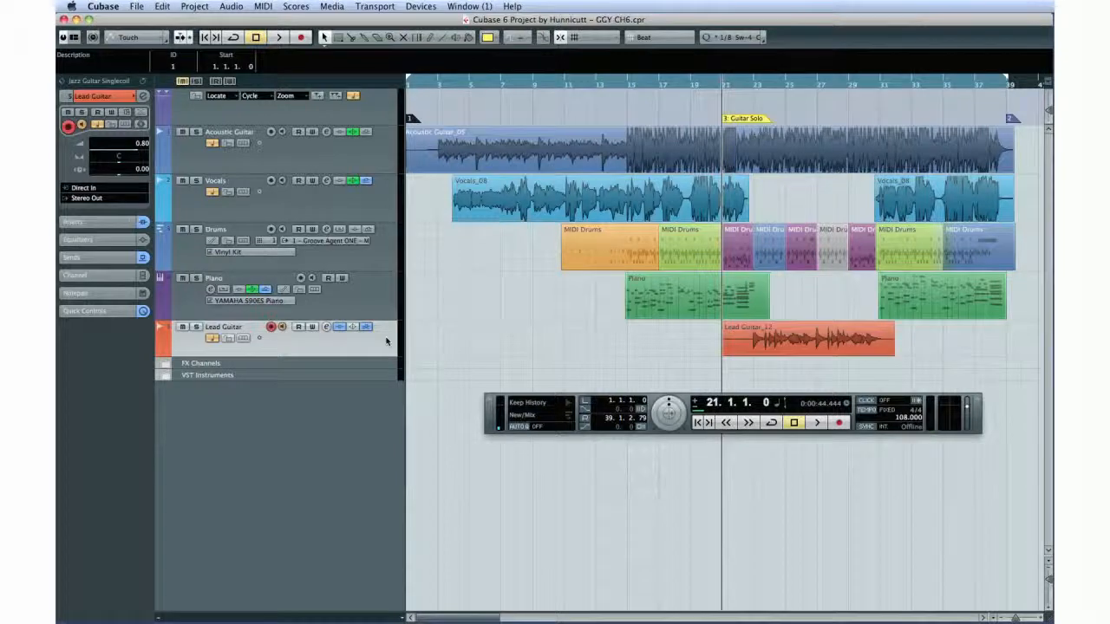
{"action": "right_click", "coordinate": [366, 340]}
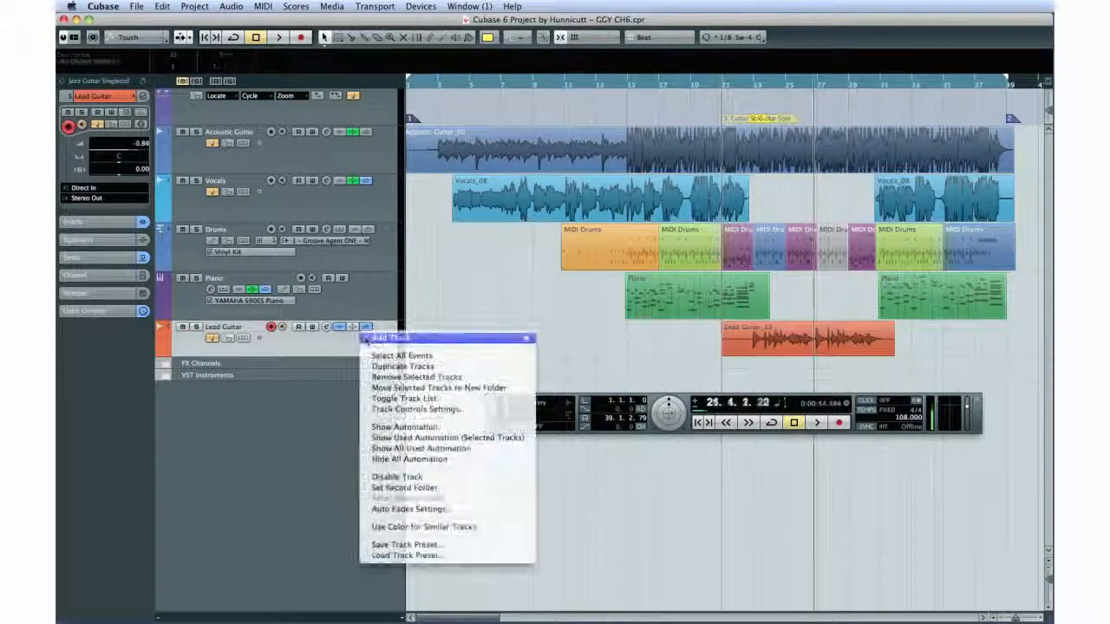
{"action": "left_click", "coordinate": [440, 556]}
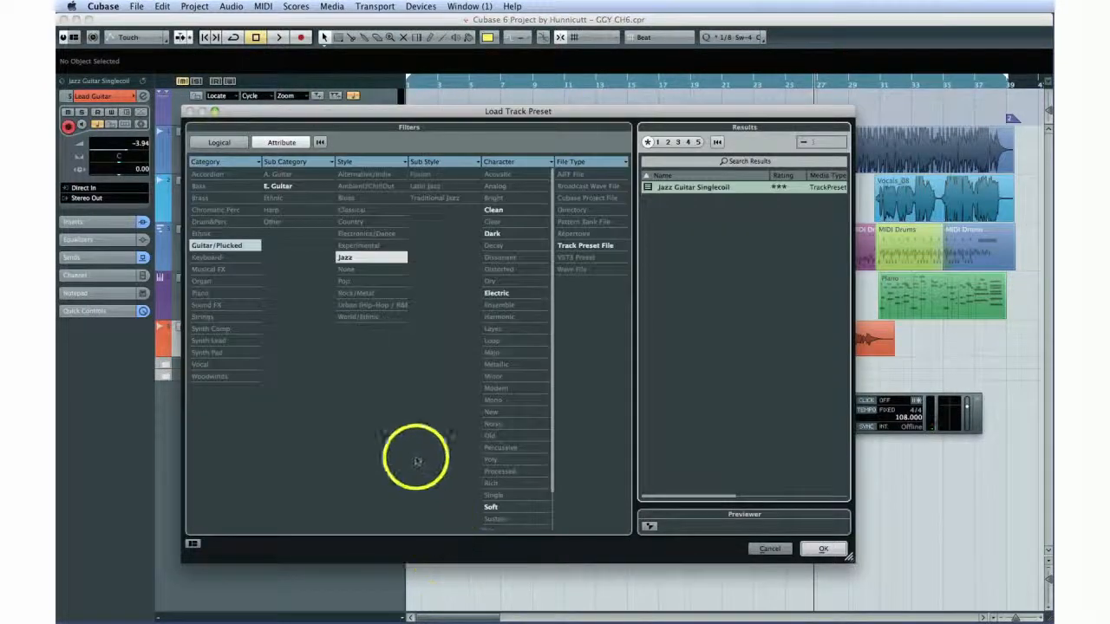
{"action": "left_click", "coordinate": [271, 189]}
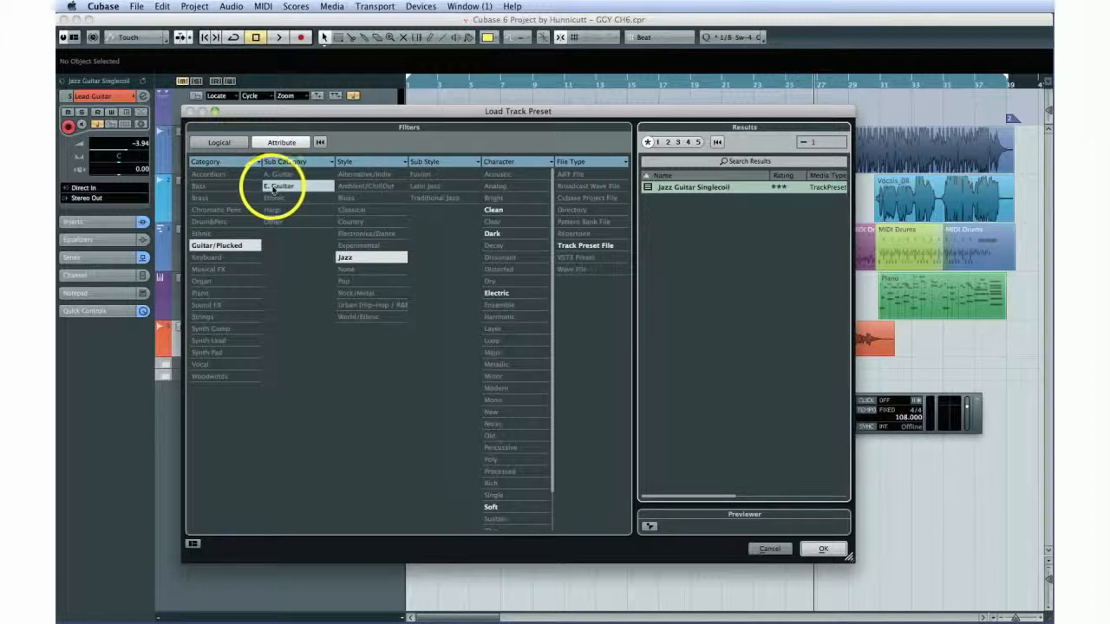
{"action": "left_click", "coordinate": [363, 295]}
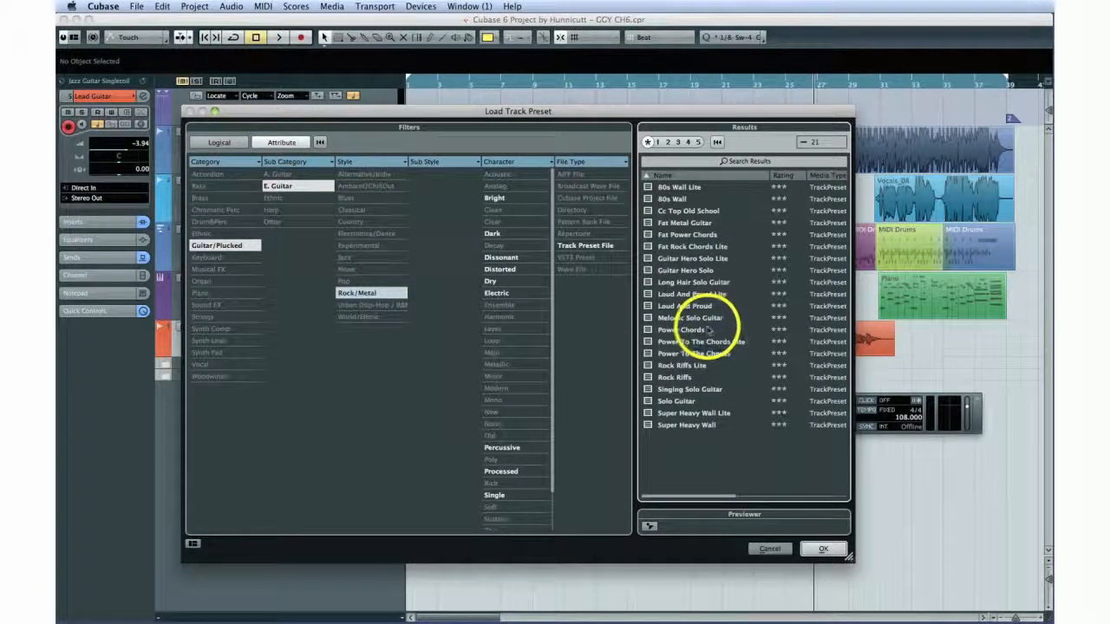
- Load the Guitar Hero Solo preset on the Lead Guitar track, audition it from the Guitar Solo marker and return to the marker
{"action": "left_click", "coordinate": [691, 270]}
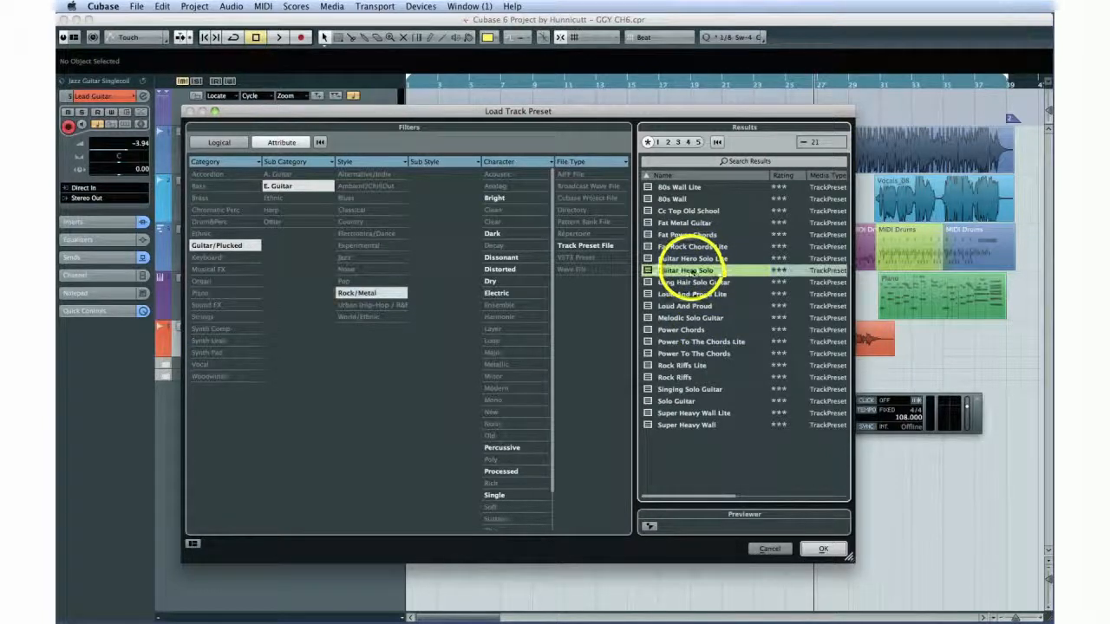
{"action": "left_click", "coordinate": [821, 550]}
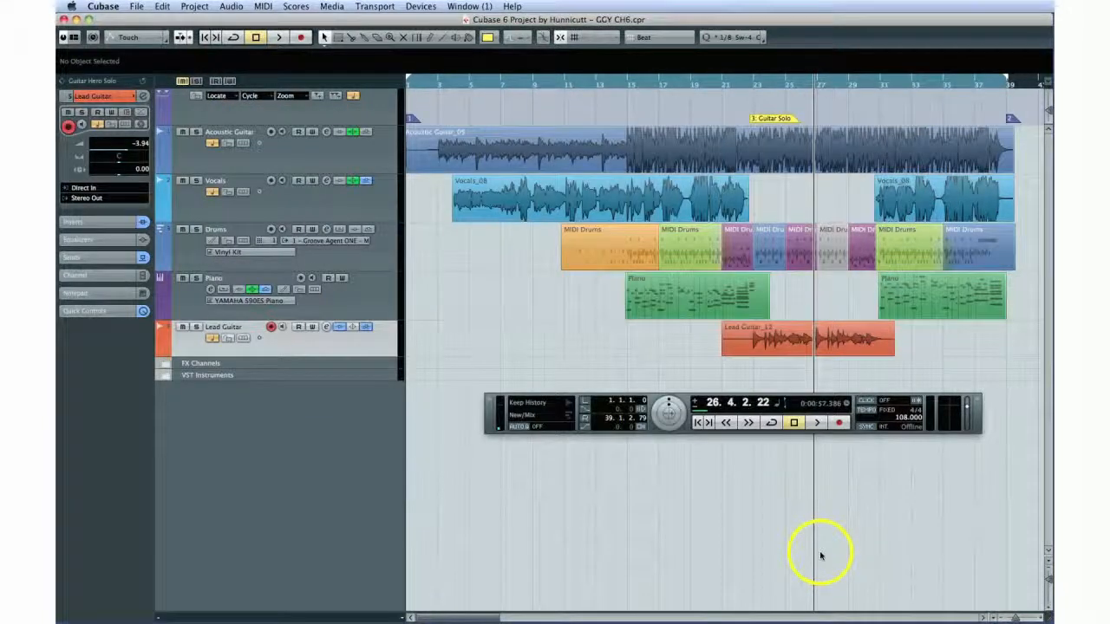
{"action": "key", "text": "3"}
{"action": "key", "text": "space"}
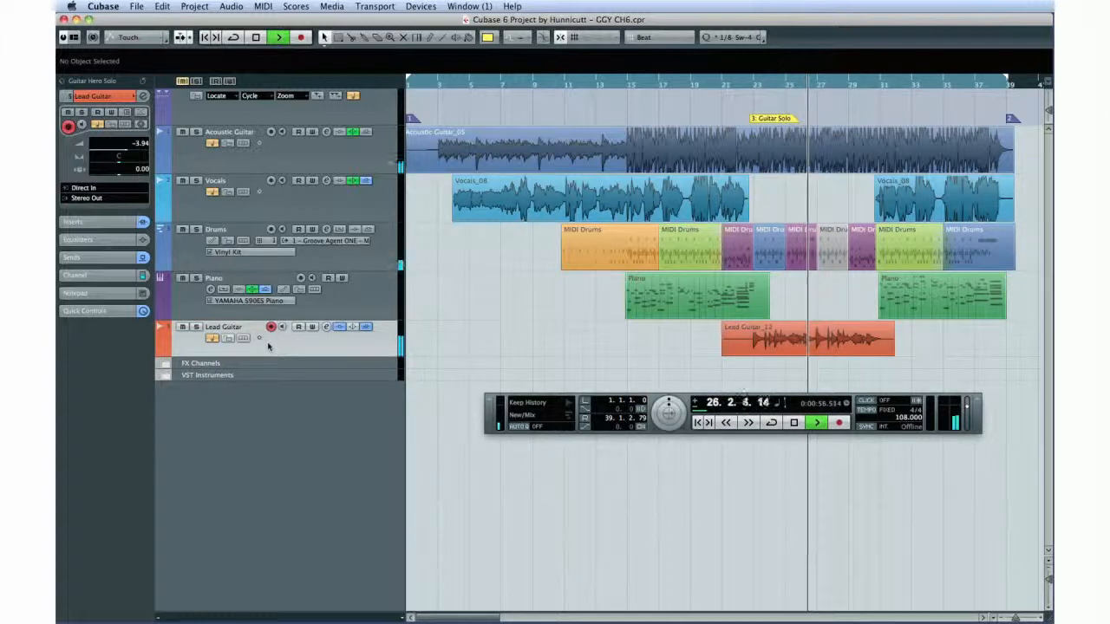
{"action": "left_click", "coordinate": [794, 422]}
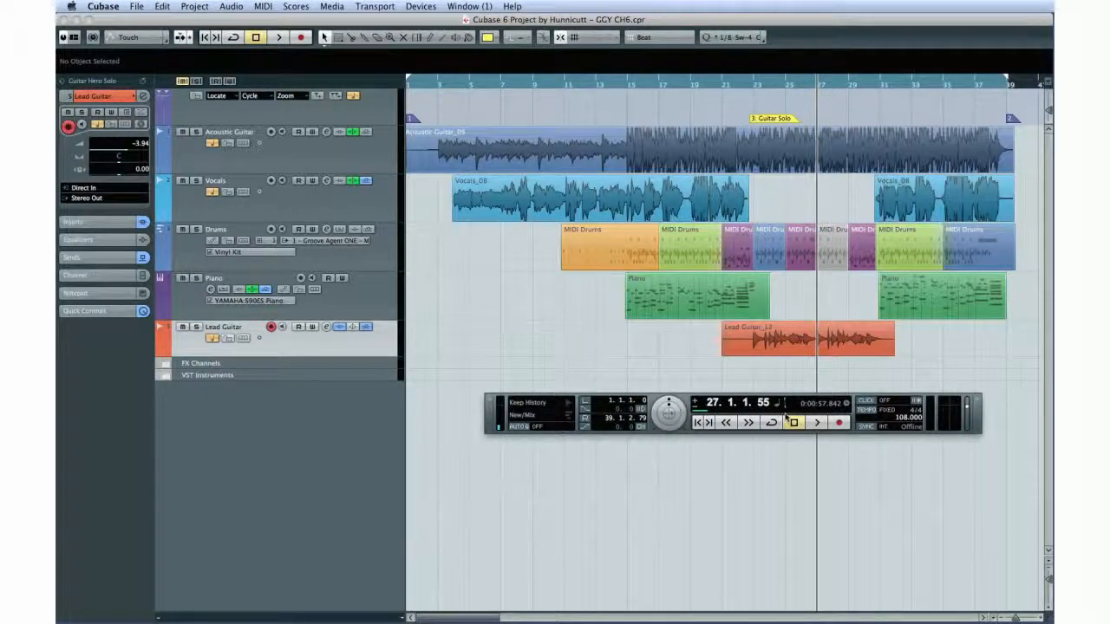
{"action": "left_click", "coordinate": [789, 420]}
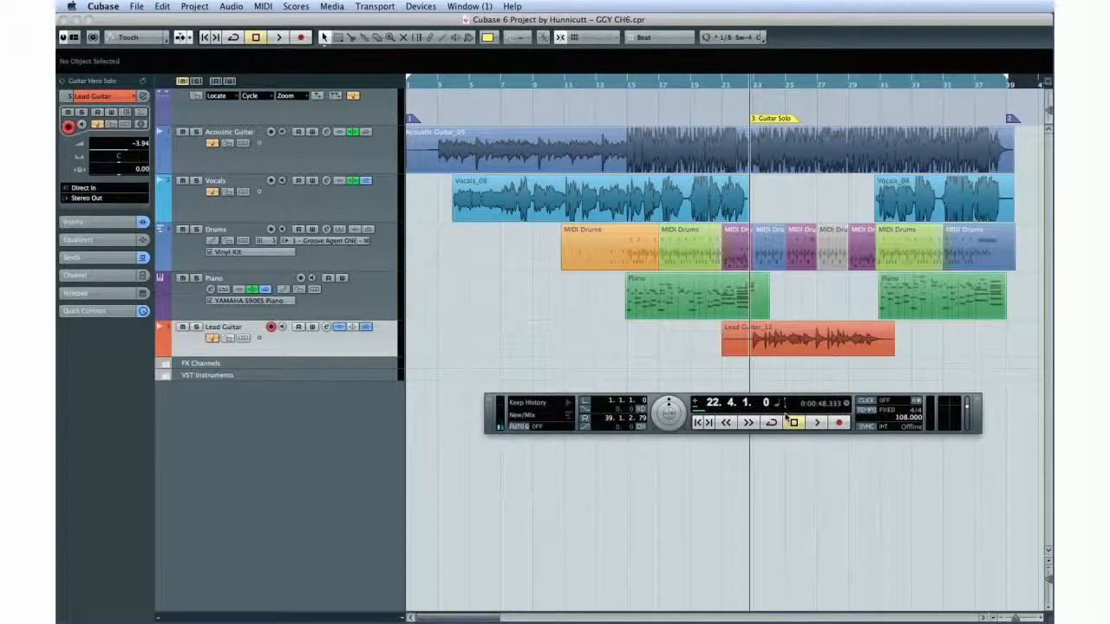
- Load the Clean Funk Guitar preset from the Urban style on the Lead Guitar track and audition it over the solo
{"action": "right_click", "coordinate": [301, 341]}
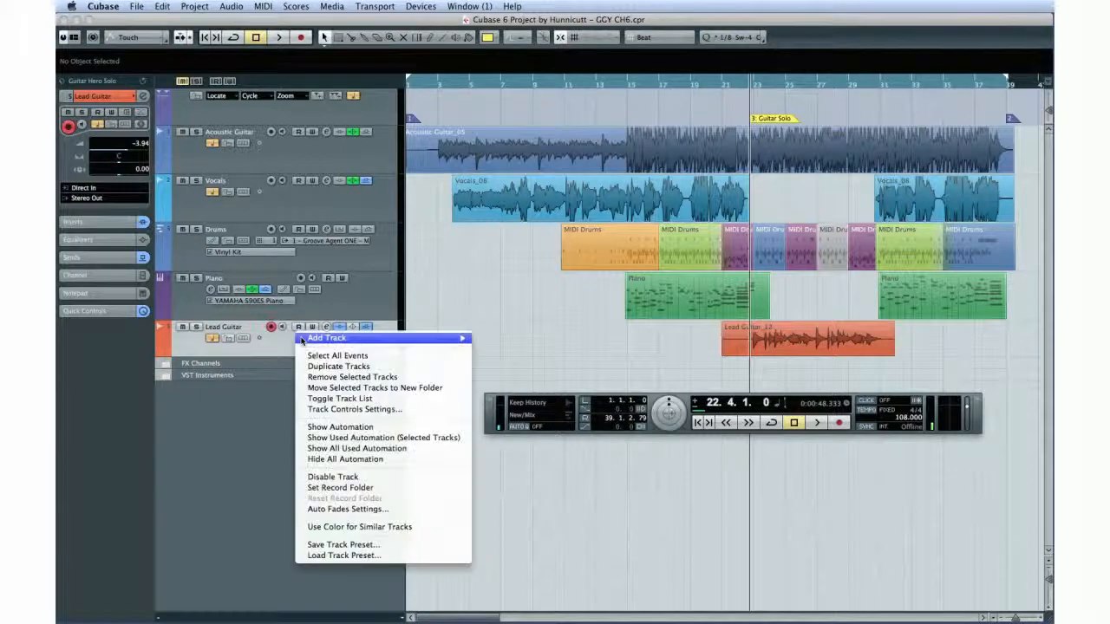
{"action": "left_click", "coordinate": [346, 555]}
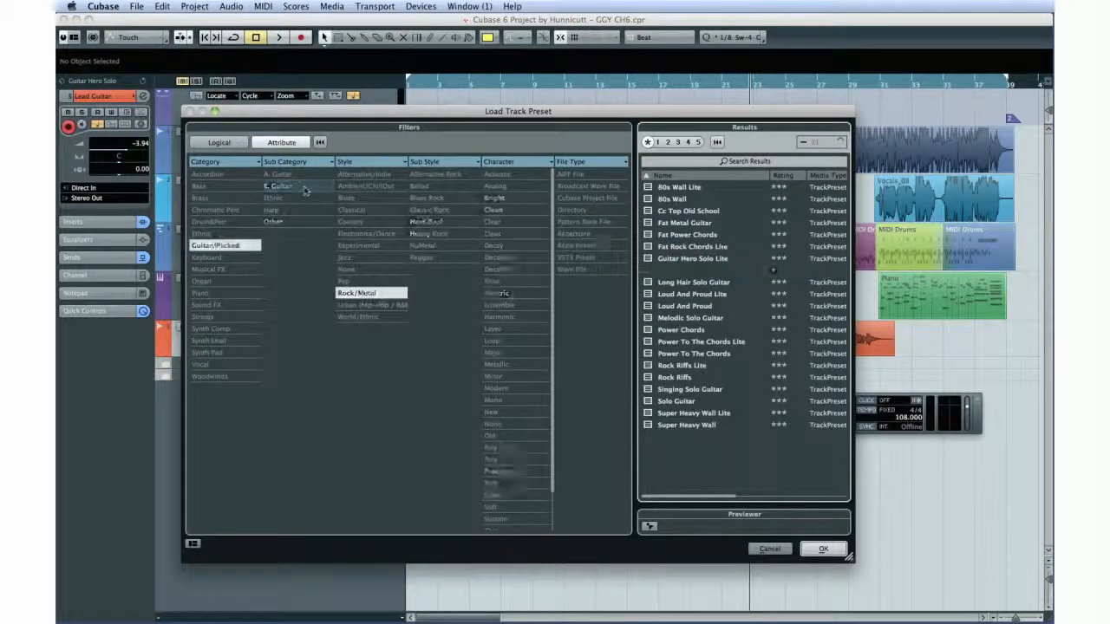
{"action": "left_click", "coordinate": [366, 306]}
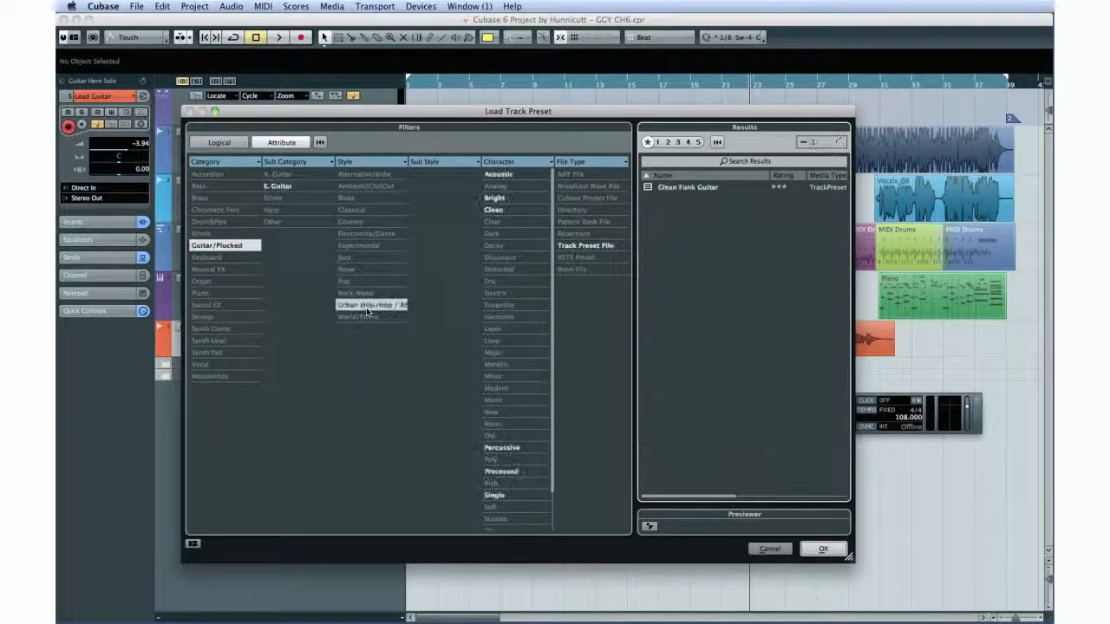
{"action": "left_click", "coordinate": [670, 189]}
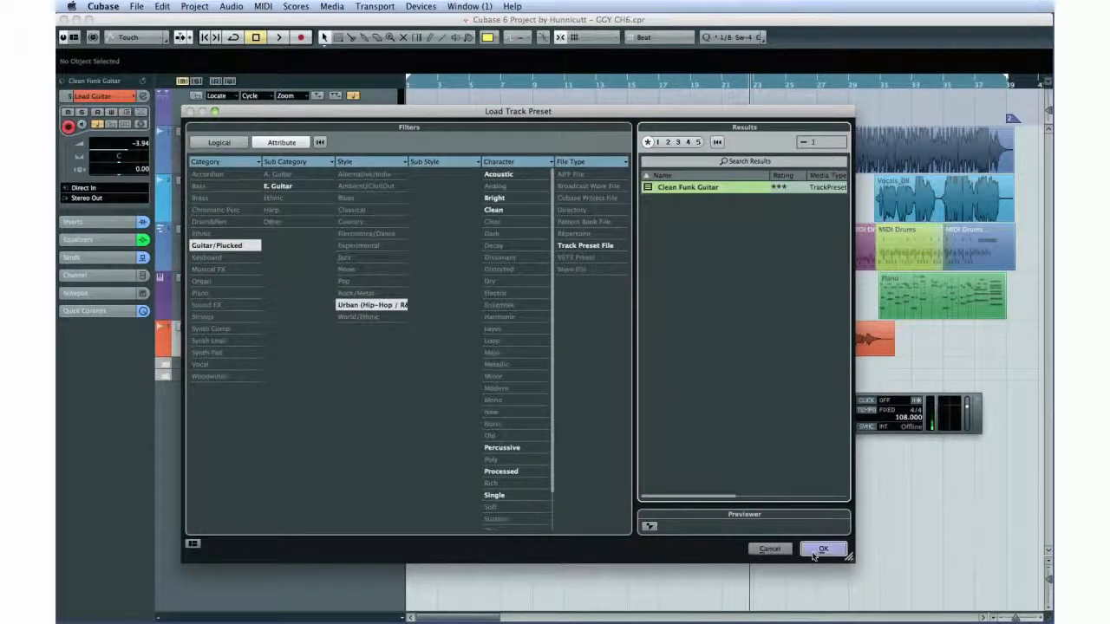
{"action": "left_click", "coordinate": [820, 552]}
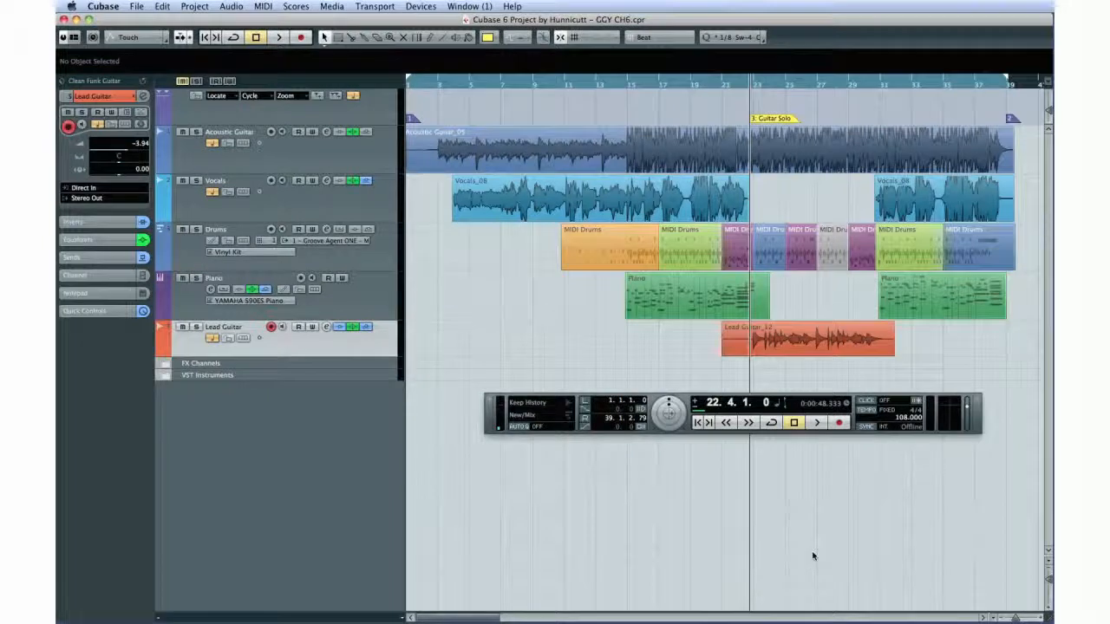
{"action": "key", "text": "space"}
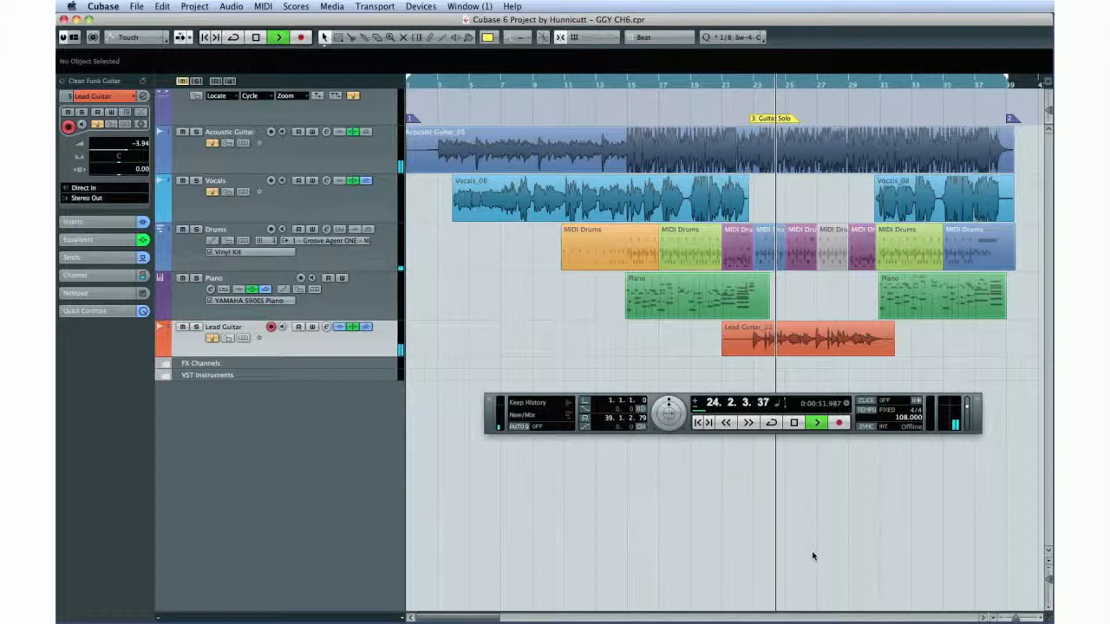
{"action": "left_click", "coordinate": [794, 424]}
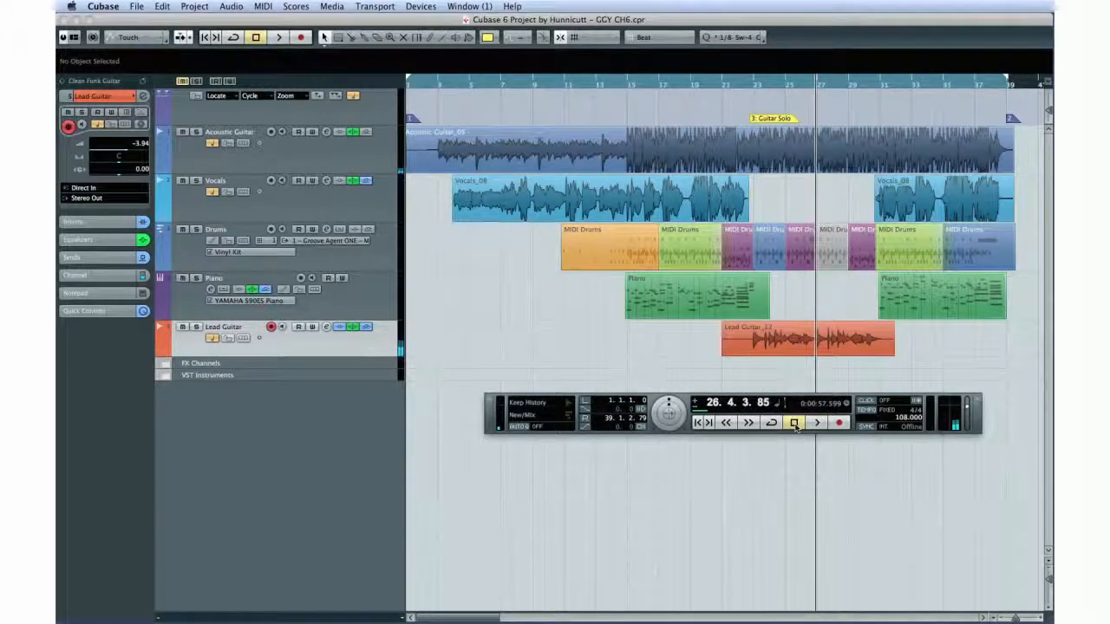
- Load the Jazz Guitar Singlecoil preset from the Jazz style on the Lead Guitar track
{"action": "right_click", "coordinate": [366, 348]}
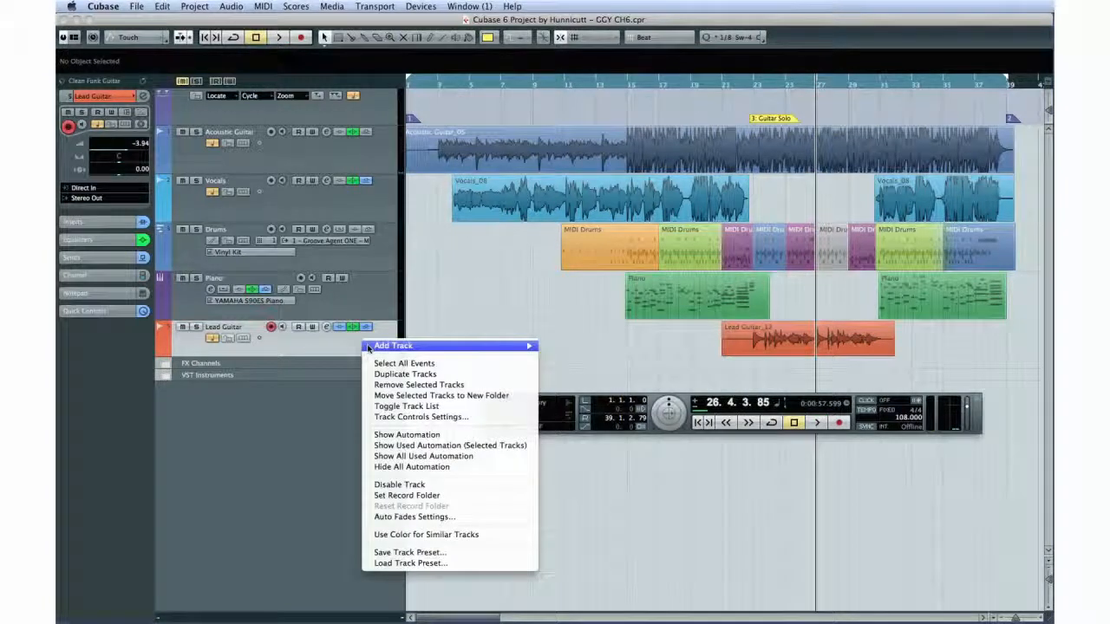
{"action": "left_click", "coordinate": [410, 563]}
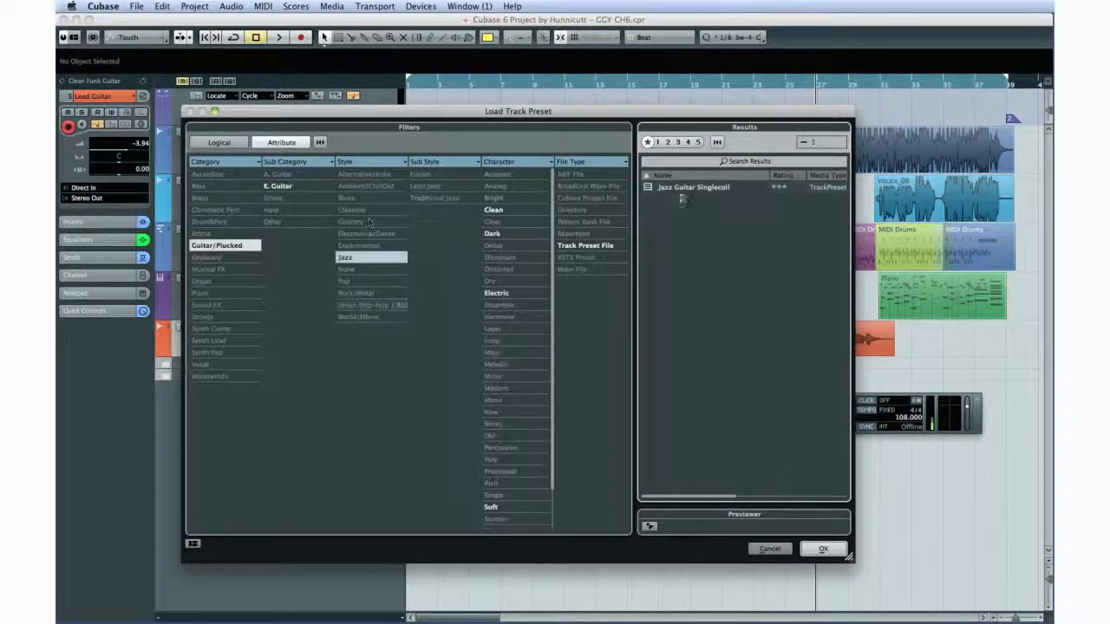
{"action": "left_click", "coordinate": [685, 189]}
{"action": "left_click", "coordinate": [824, 548]}
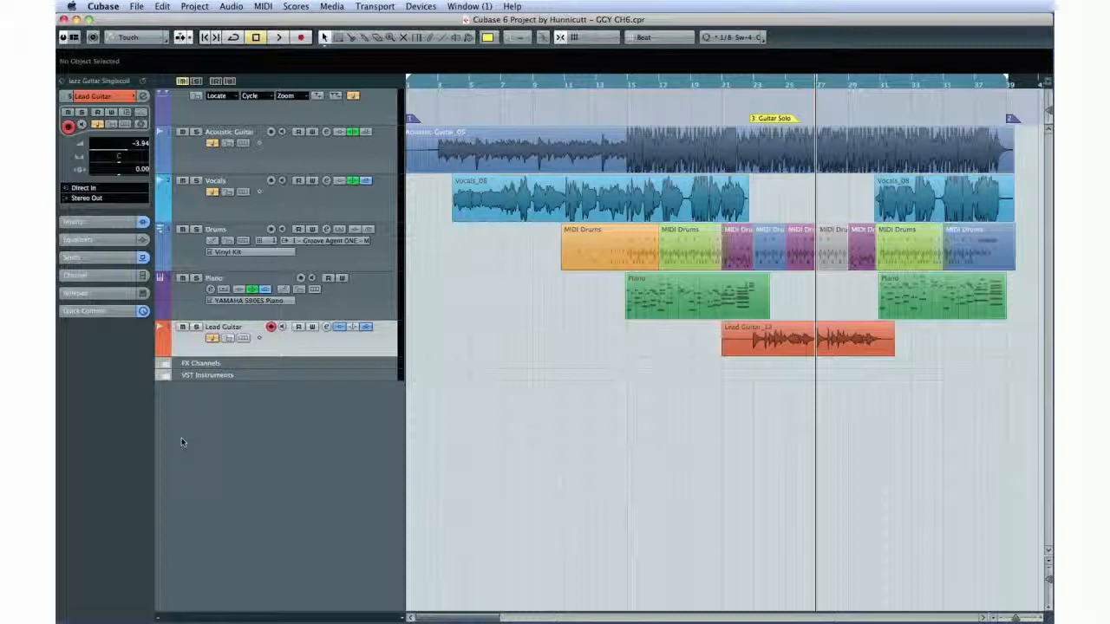
- Replace AmpSimulator in the Lead Guitar channel's second insert slot with VST Amp Rack
{"action": "left_click", "coordinate": [326, 327]}
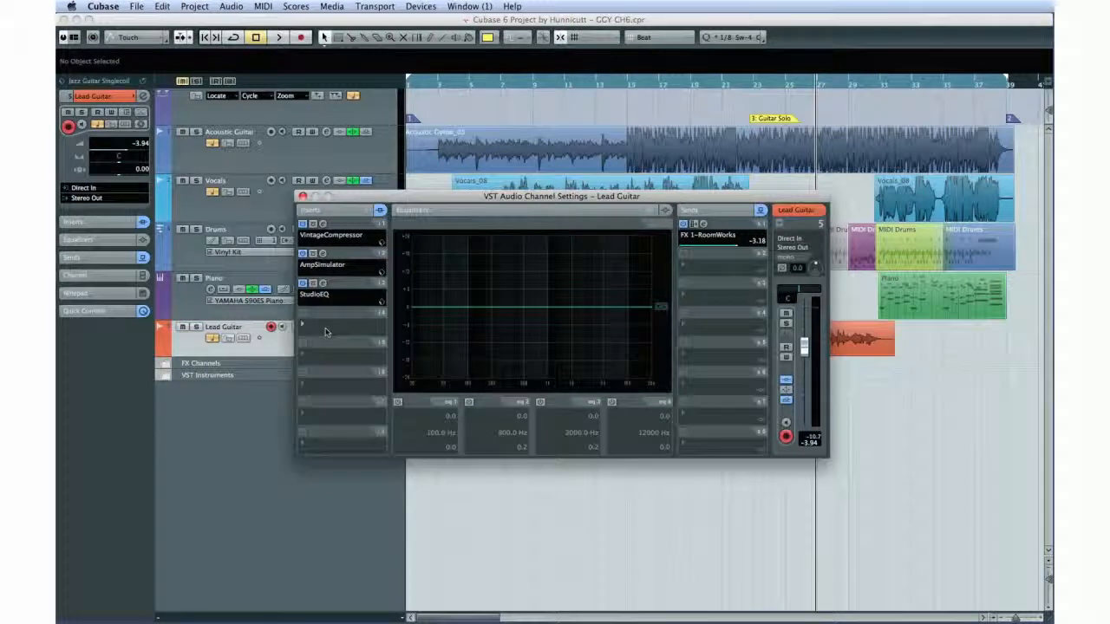
{"action": "left_click", "coordinate": [327, 269]}
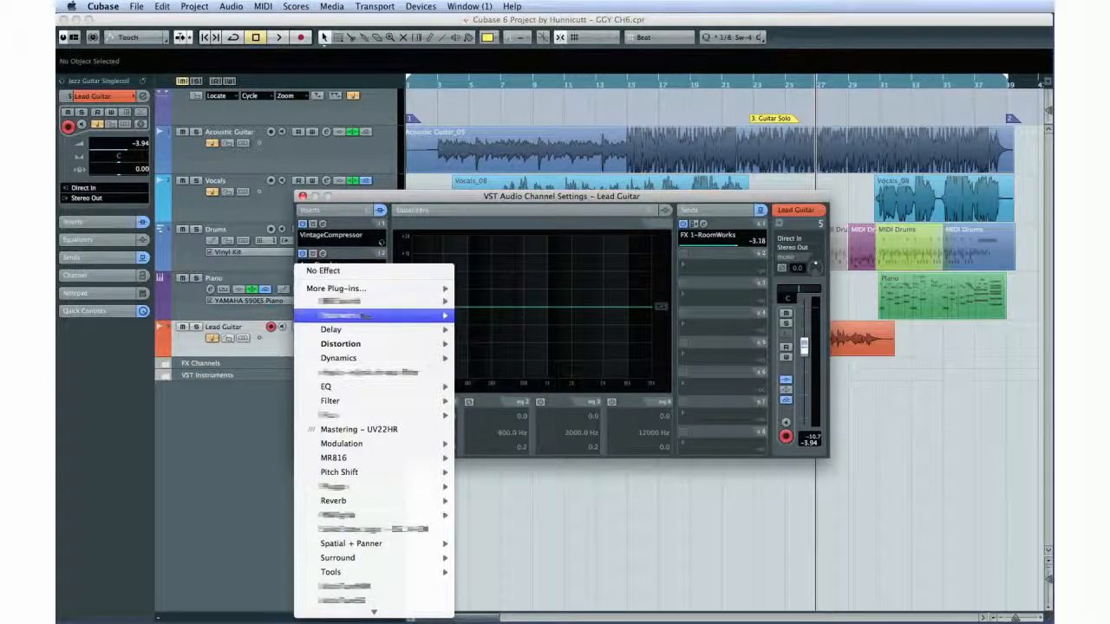
{"action": "mouse_move", "coordinate": [367, 336]}
{"action": "left_click", "coordinate": [508, 428]}
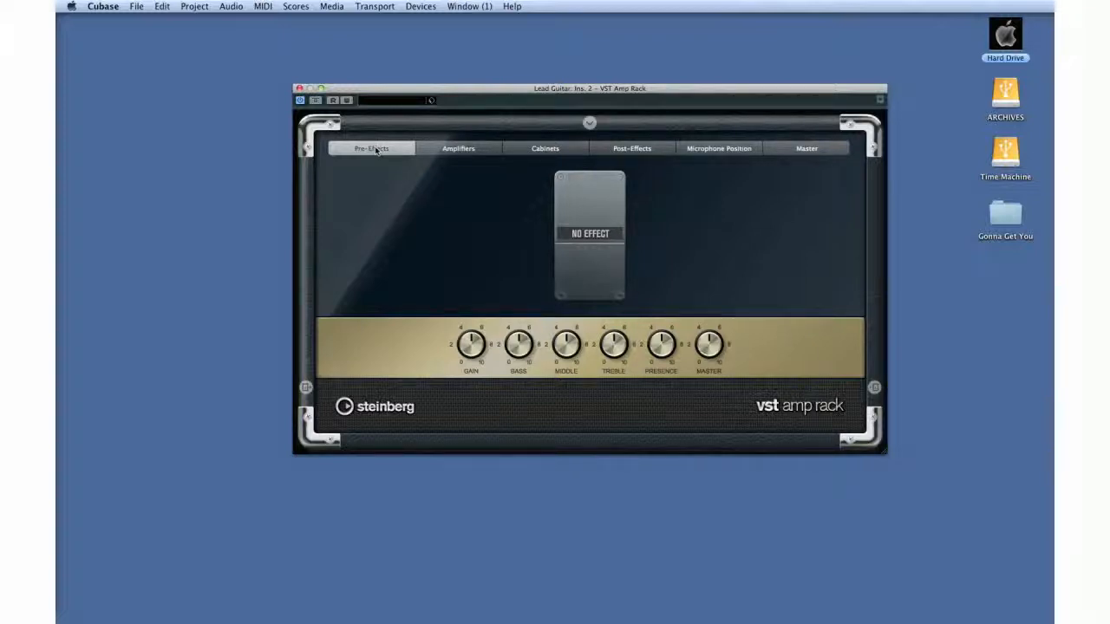
- Pick Chorus as the amp rack's pre-effect and choose the Plexi Lead amplifier
{"action": "left_click", "coordinate": [581, 240]}
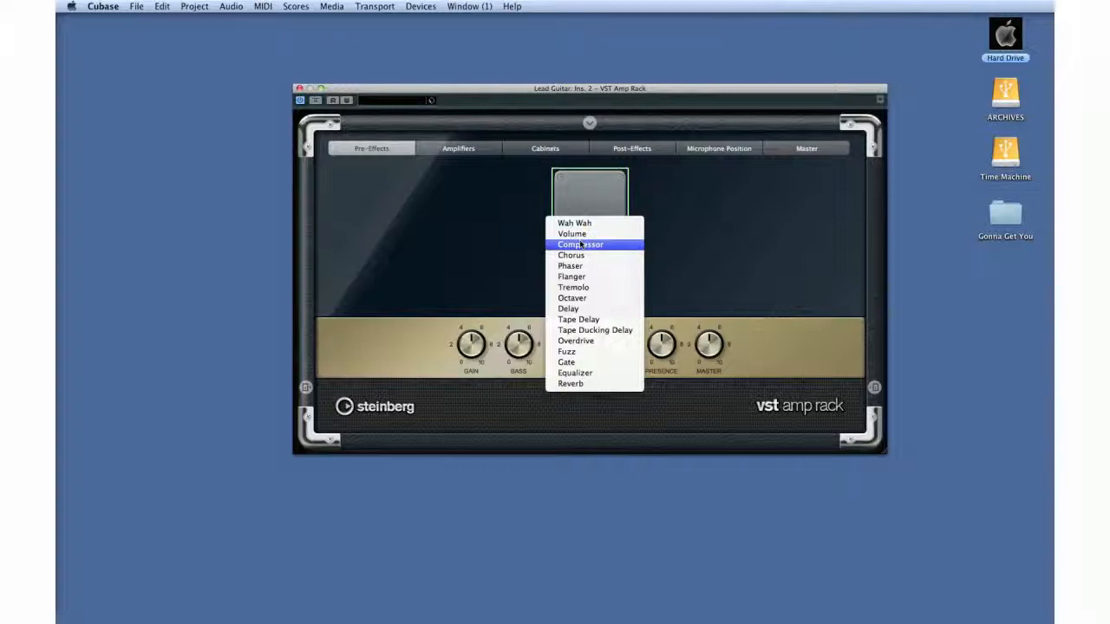
{"action": "left_click", "coordinate": [580, 254]}
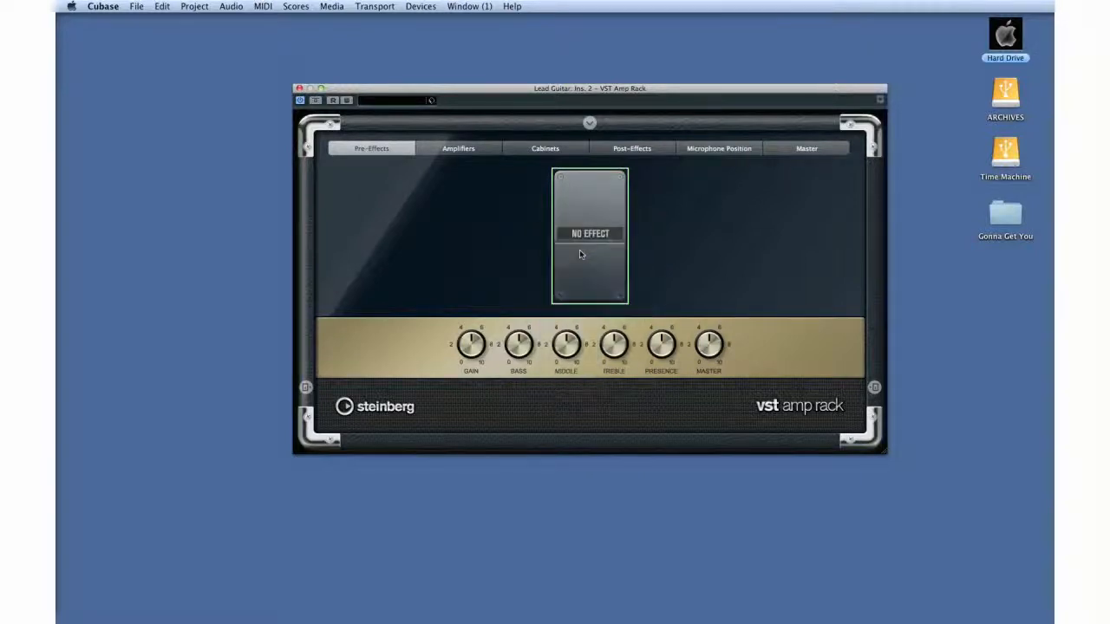
{"action": "left_click", "coordinate": [462, 149]}
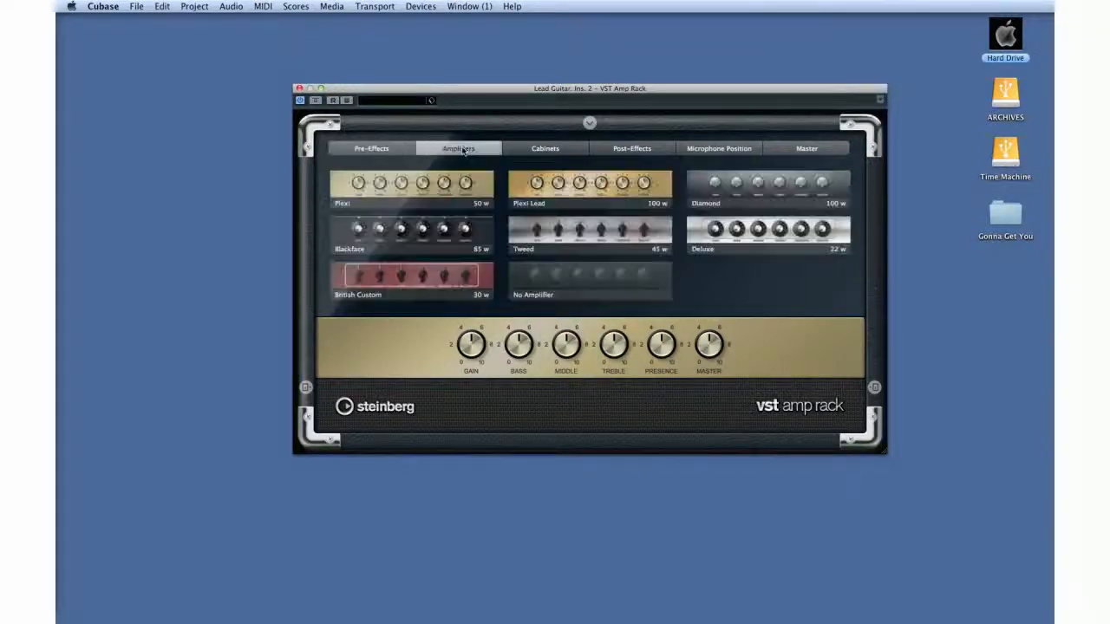
- Choose the British Custom 2 x 12 cabinet and add a Phaser as the post-effect
{"action": "left_click", "coordinate": [544, 149]}
{"action": "left_click", "coordinate": [559, 260]}
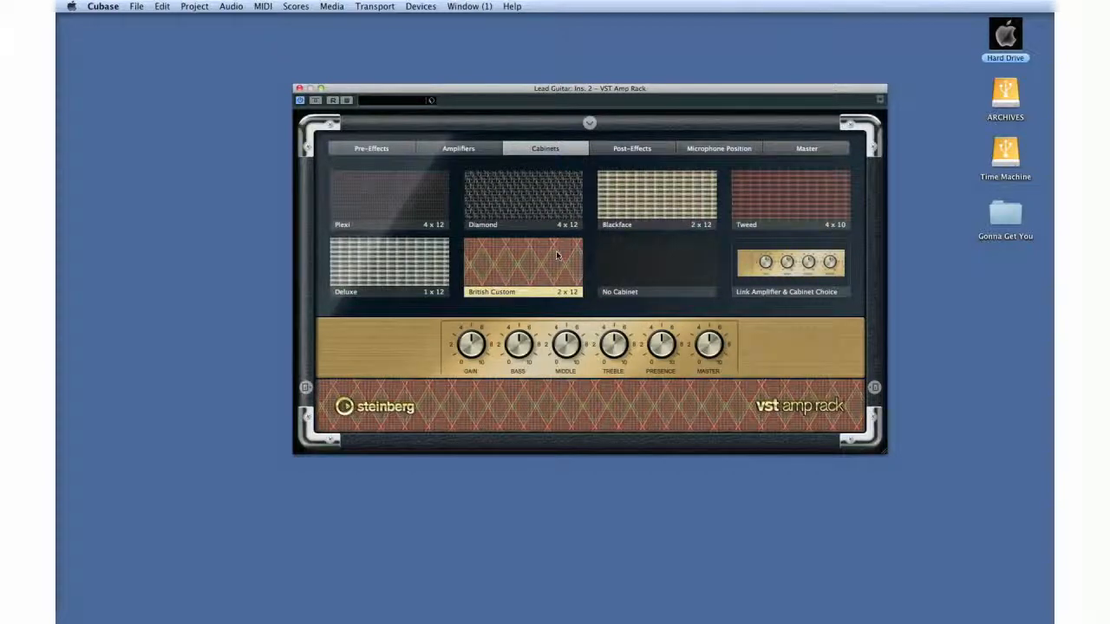
{"action": "left_click", "coordinate": [621, 151]}
{"action": "left_click", "coordinate": [593, 243]}
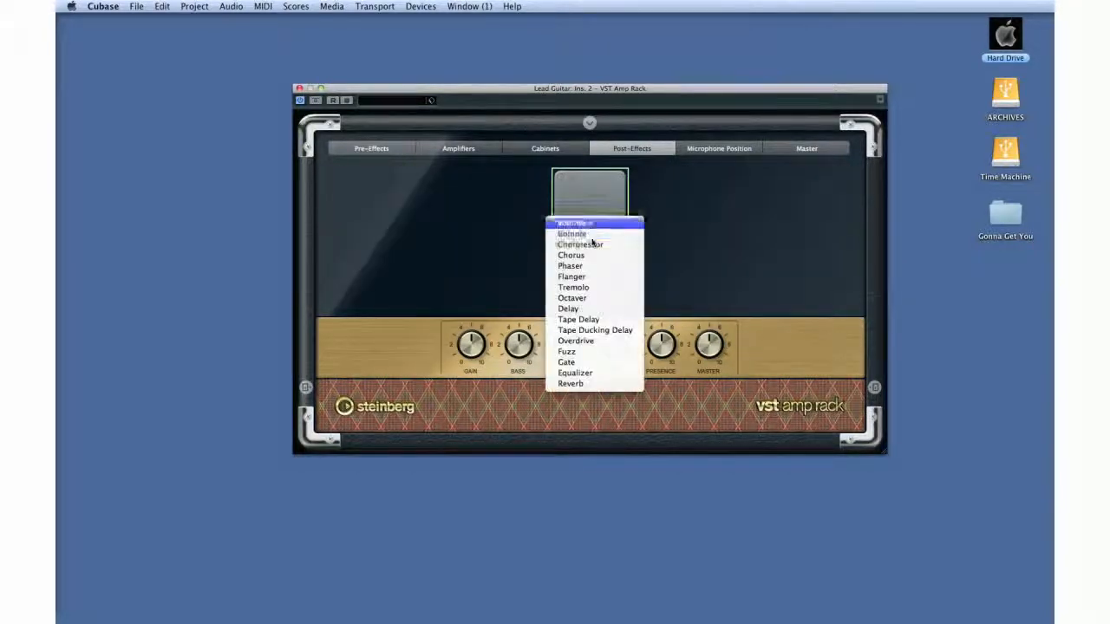
{"action": "left_click", "coordinate": [593, 265]}
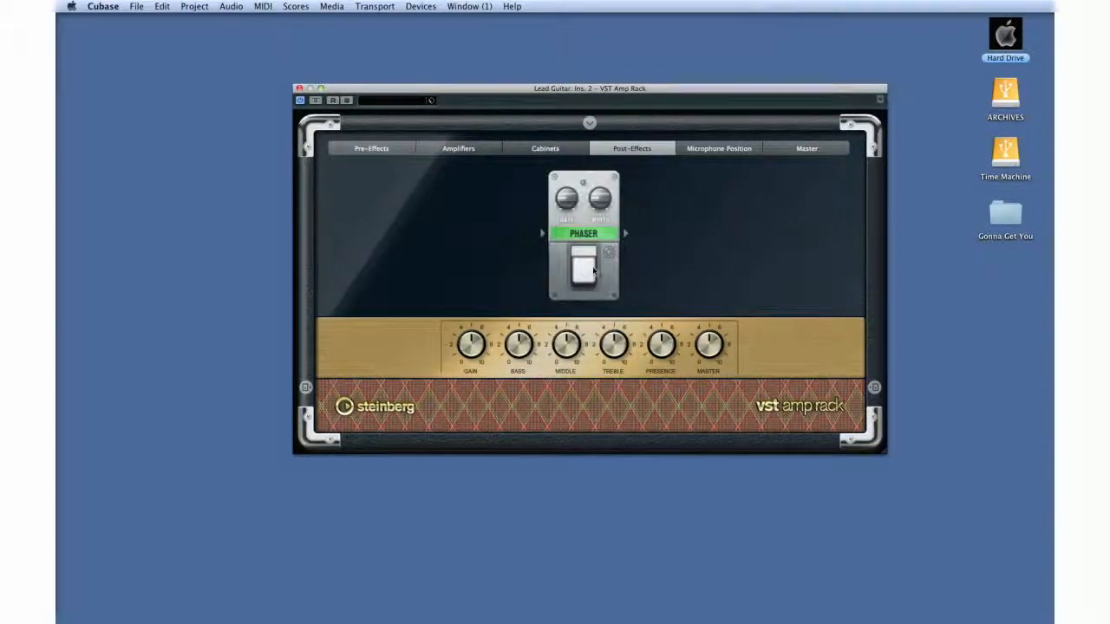
- Place the microphone at the outermost off-center position in front of the cabinet, and show the Master section
{"action": "left_click", "coordinate": [718, 148]}
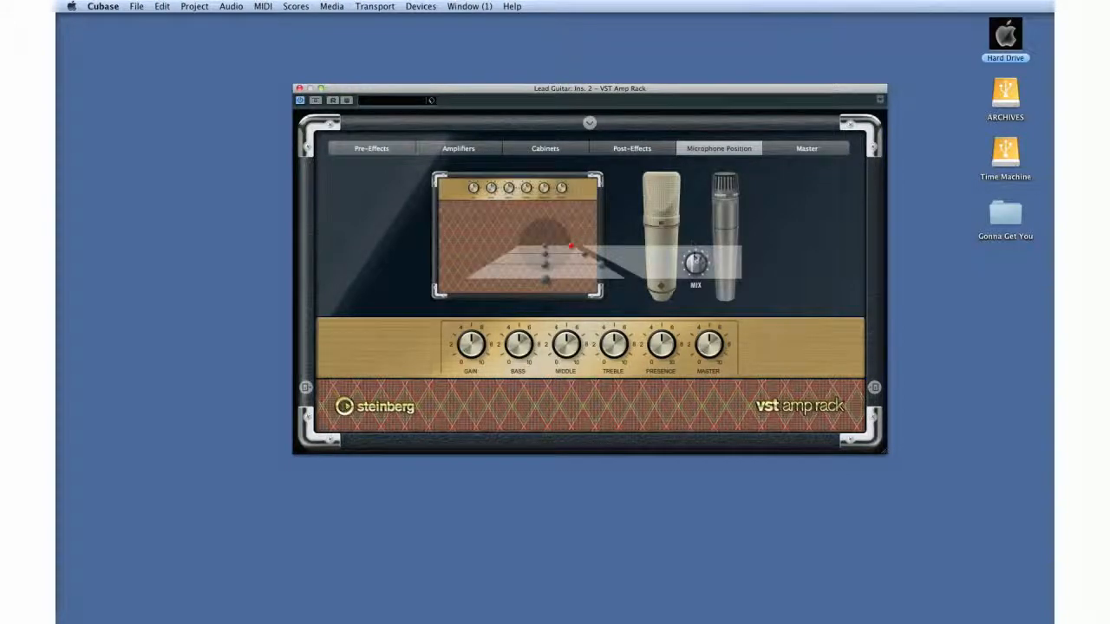
{"action": "left_click", "coordinate": [607, 265]}
{"action": "left_click", "coordinate": [782, 153]}
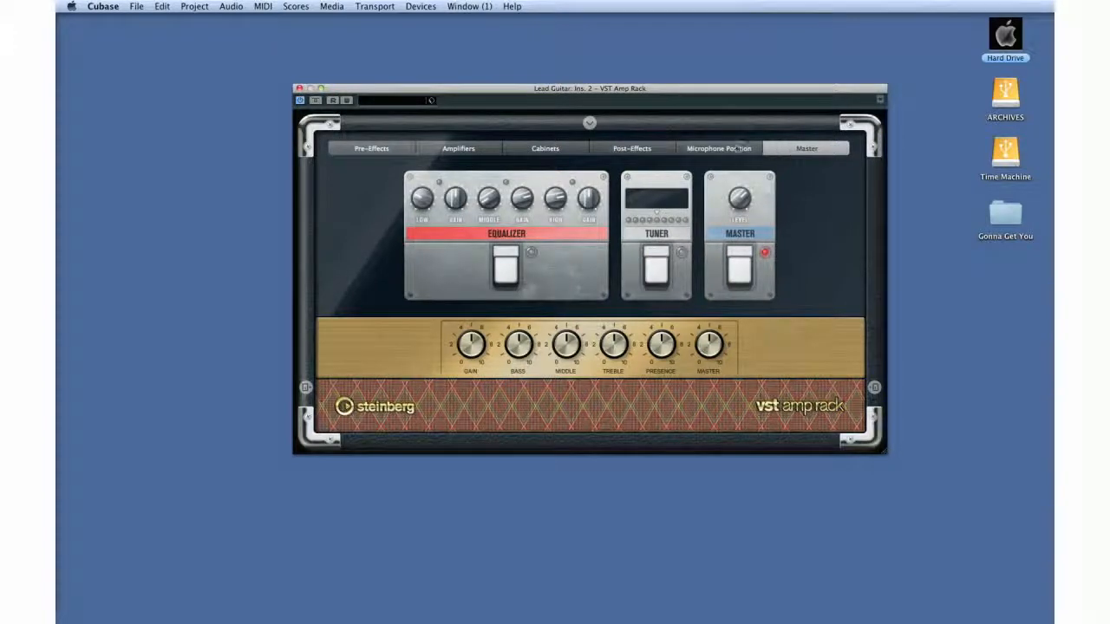
- Shift the microphone mix toward the slimmer dynamic microphone and set the amplifier's Bass to 7.0
{"action": "left_click", "coordinate": [715, 152]}
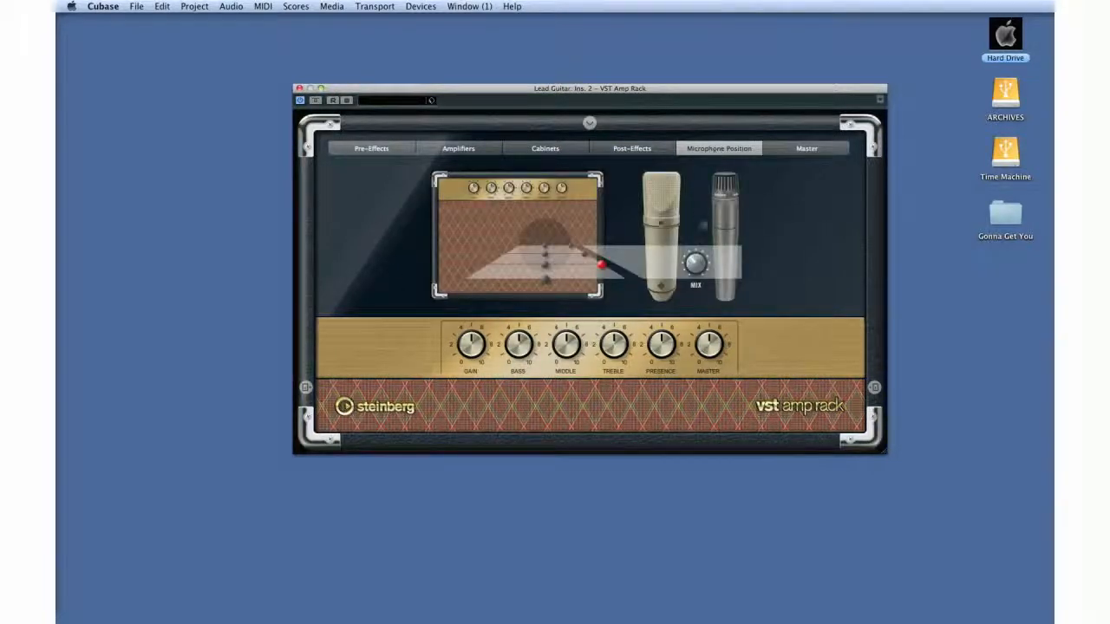
{"action": "left_click_drag", "start_coordinate": [689, 263], "coordinate": [725, 235]}
{"action": "left_click_drag", "start_coordinate": [547, 253], "coordinate": [545, 280]}
{"action": "left_click_drag", "start_coordinate": [535, 344], "coordinate": [508, 305]}
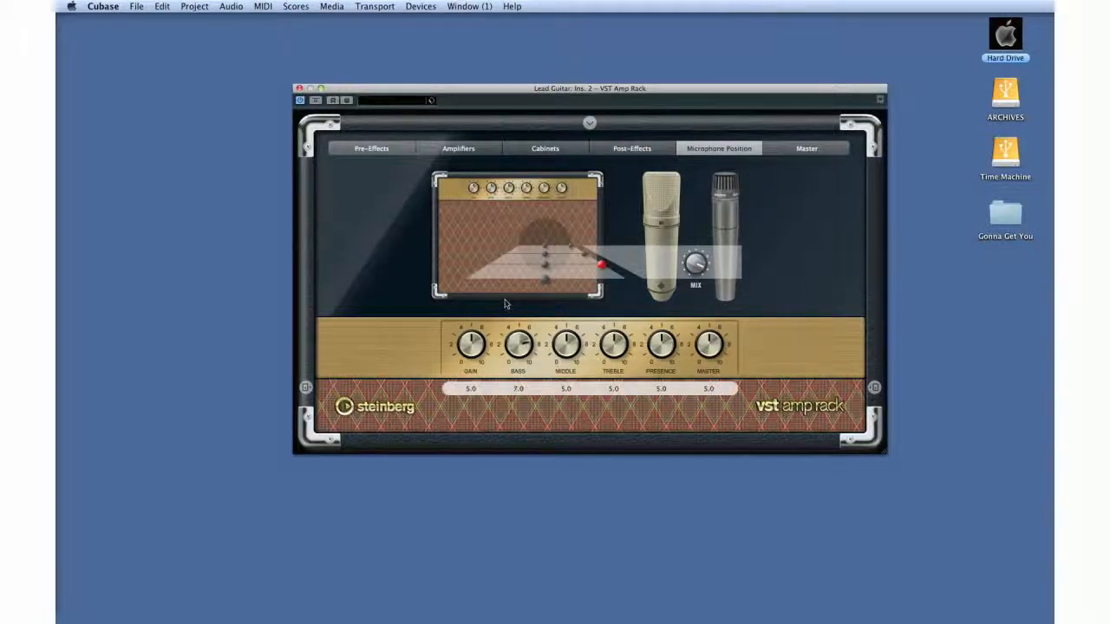
{"action": "left_click", "coordinate": [479, 148]}
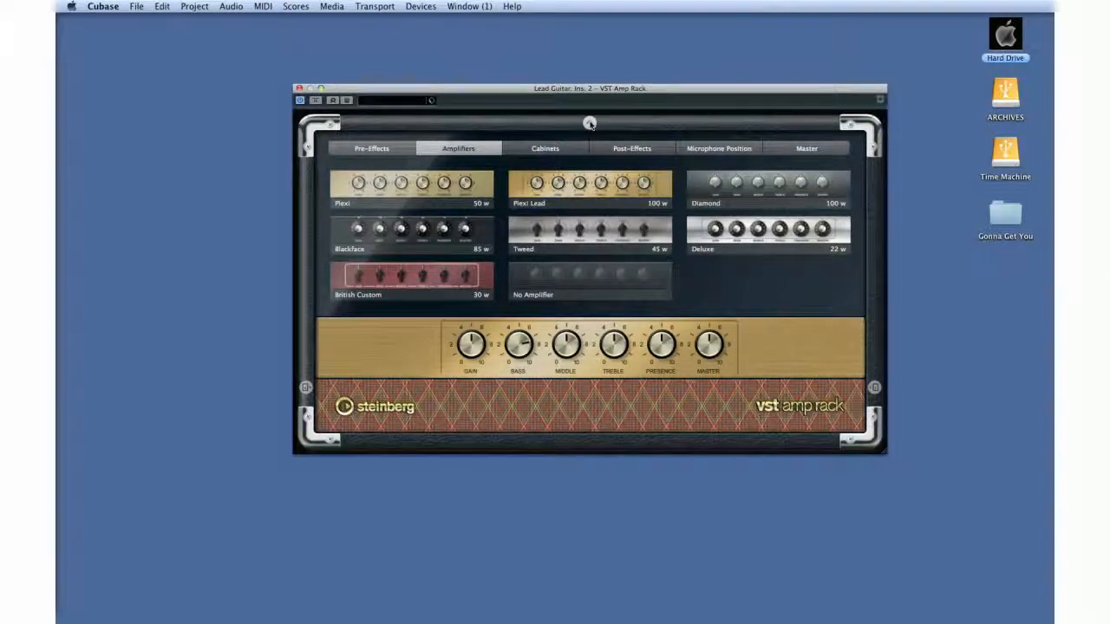
{"action": "left_click", "coordinate": [305, 388]}
{"action": "left_click", "coordinate": [874, 388]}
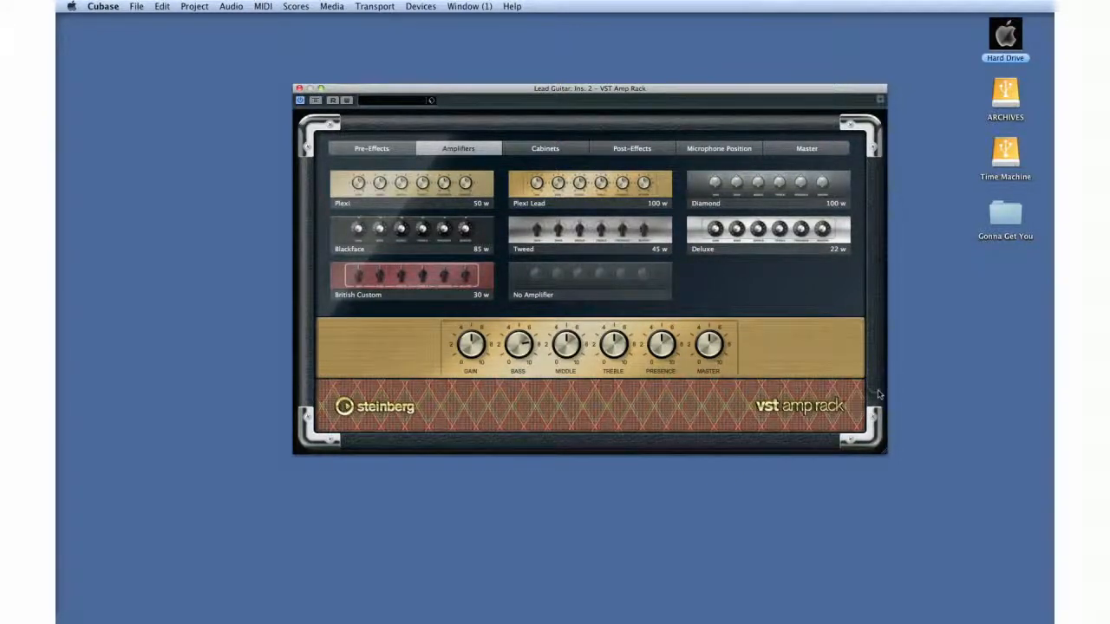
{"action": "left_click", "coordinate": [523, 145]}
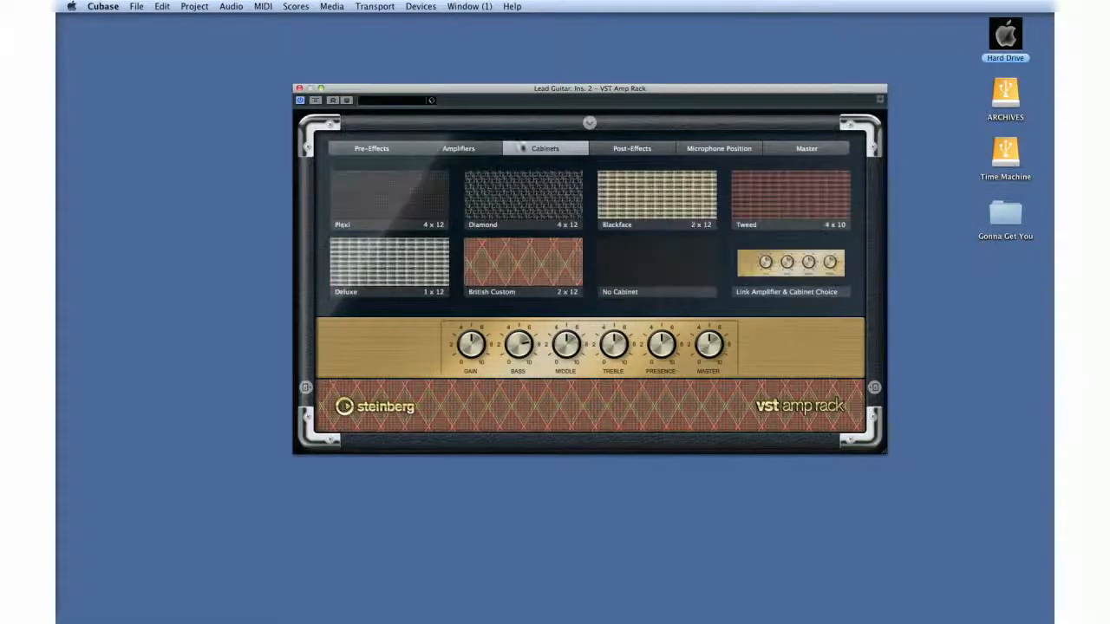
- Link the amplifier and cabinet choice in the compact amp rack view, pairing Plexi Lead with Plexi Cabinet, and restore the full view
{"action": "left_click", "coordinate": [589, 122]}
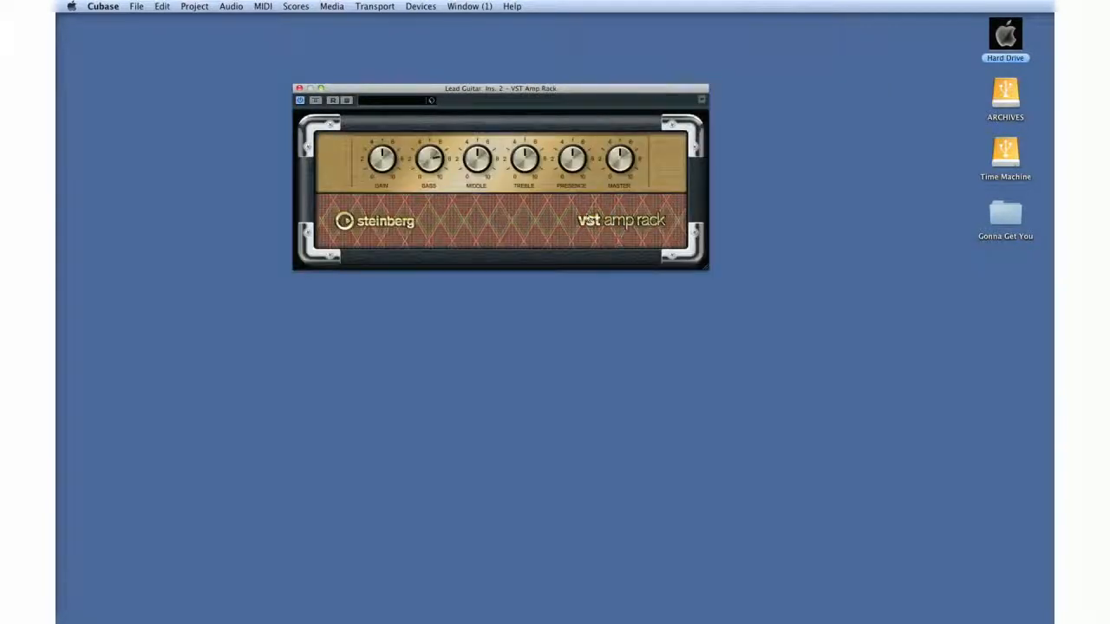
{"action": "left_click", "coordinate": [512, 258]}
{"action": "left_click", "coordinate": [478, 258]}
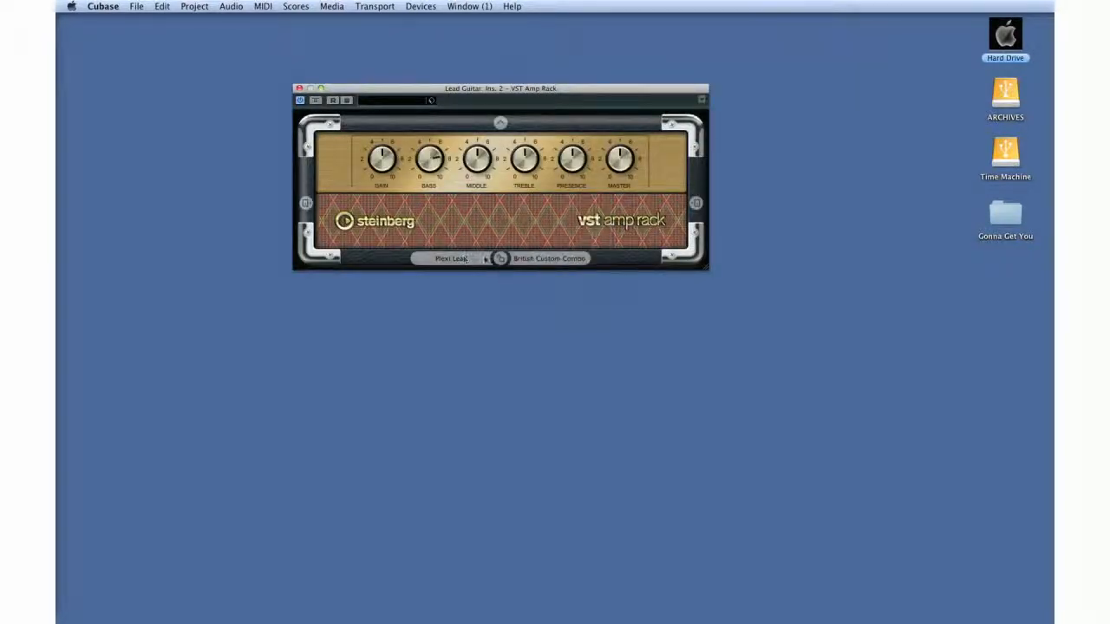
{"action": "left_click", "coordinate": [499, 258]}
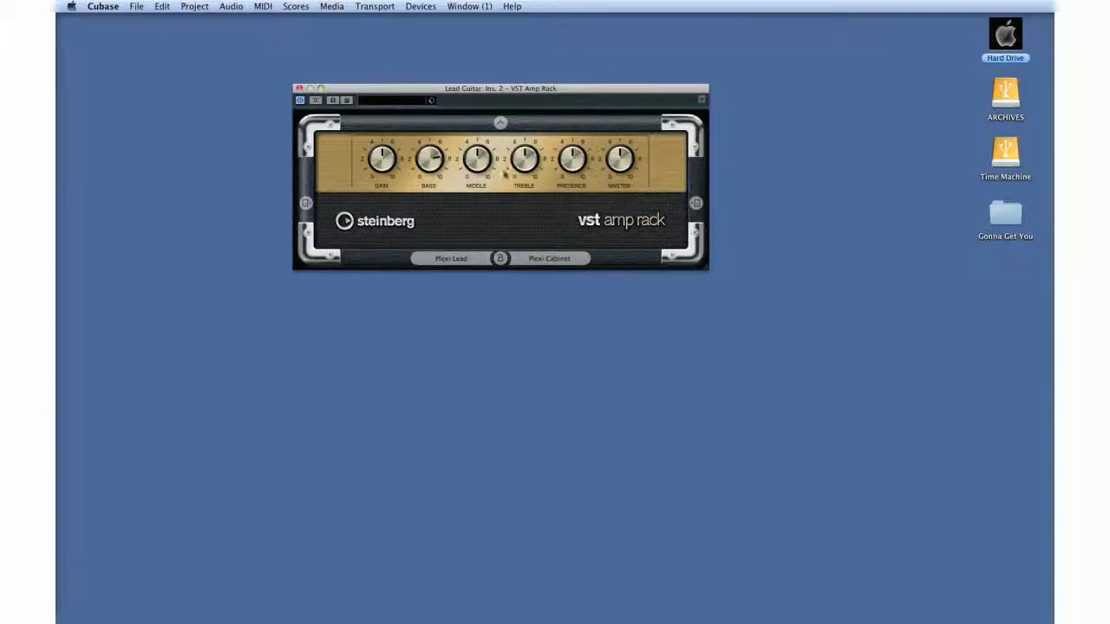
{"action": "left_click", "coordinate": [500, 123]}
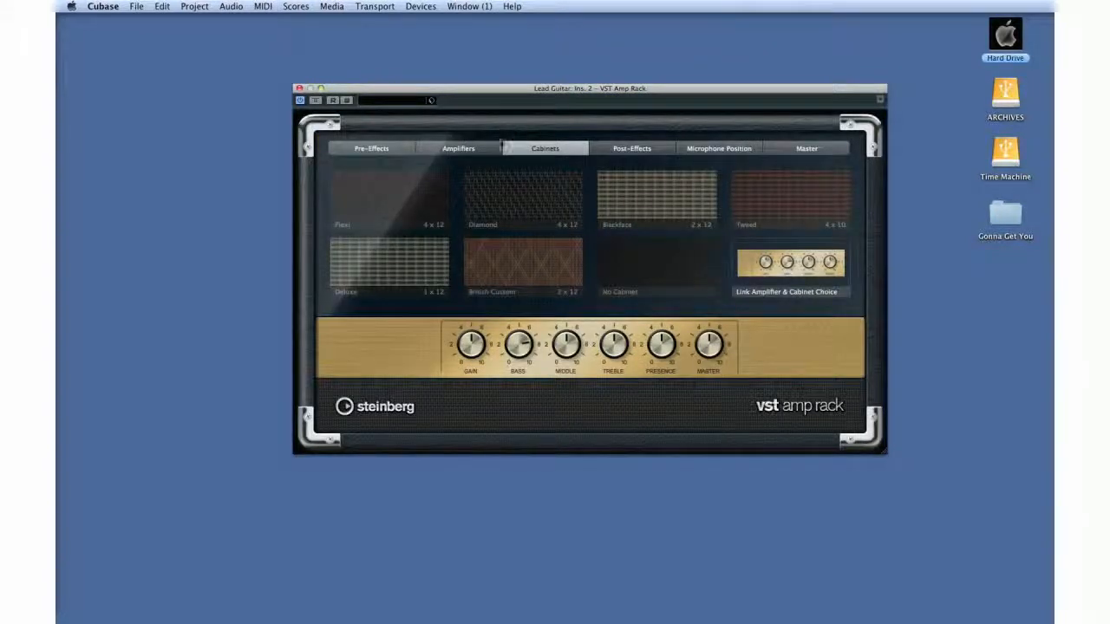
- Review the amplifier models, collapse VST Amp Rack to its compact view, check the plug-in's preset options and close its window
{"action": "left_click", "coordinate": [476, 155]}
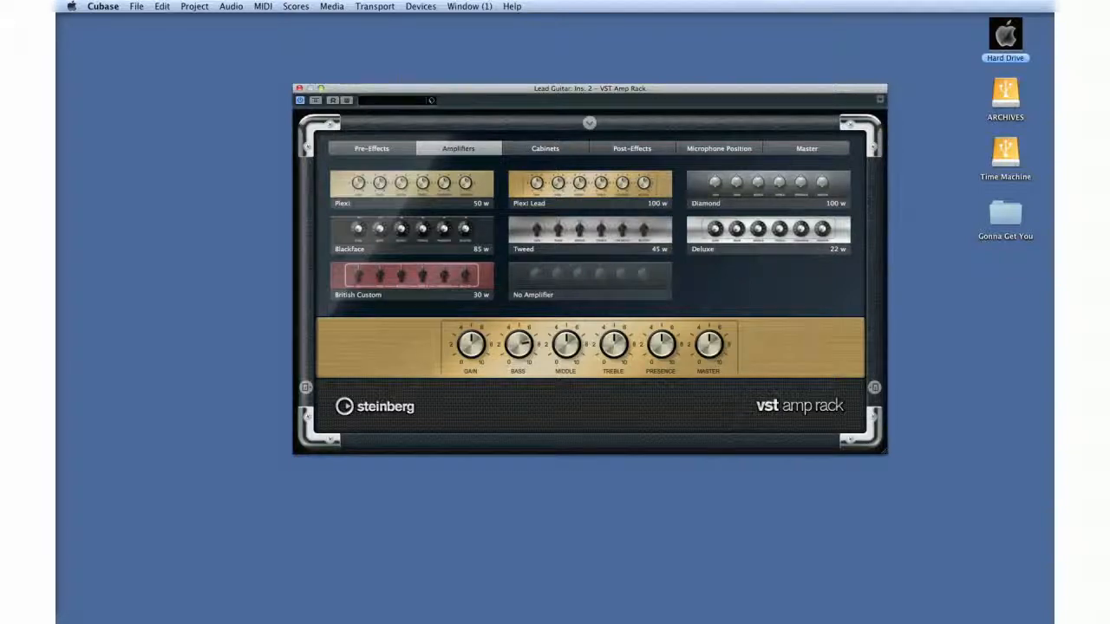
{"action": "left_click", "coordinate": [587, 123]}
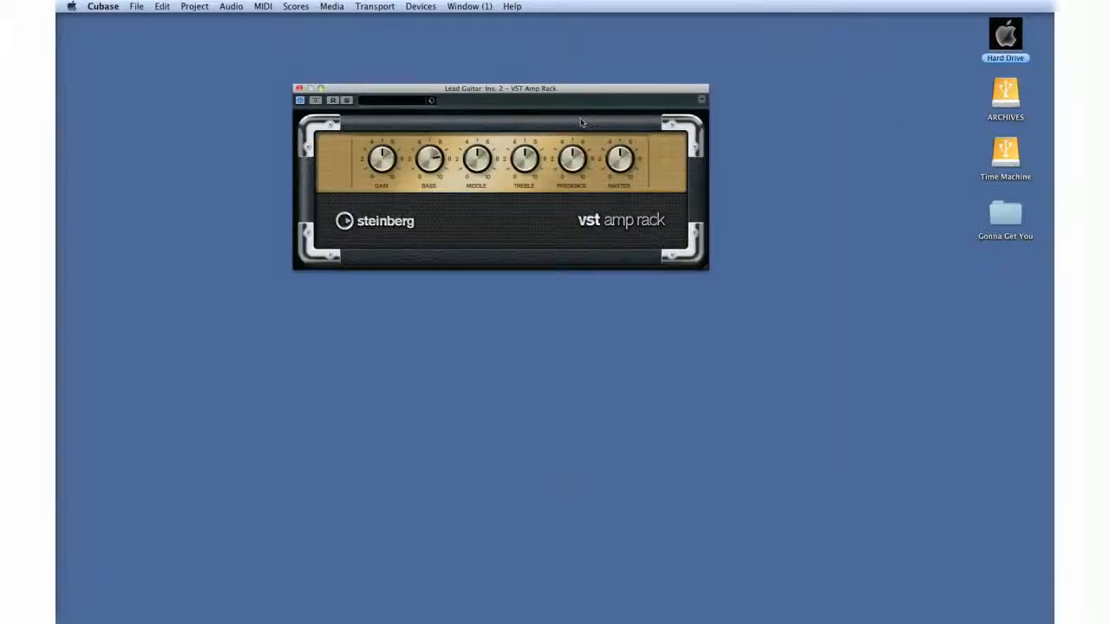
{"action": "left_click", "coordinate": [432, 103]}
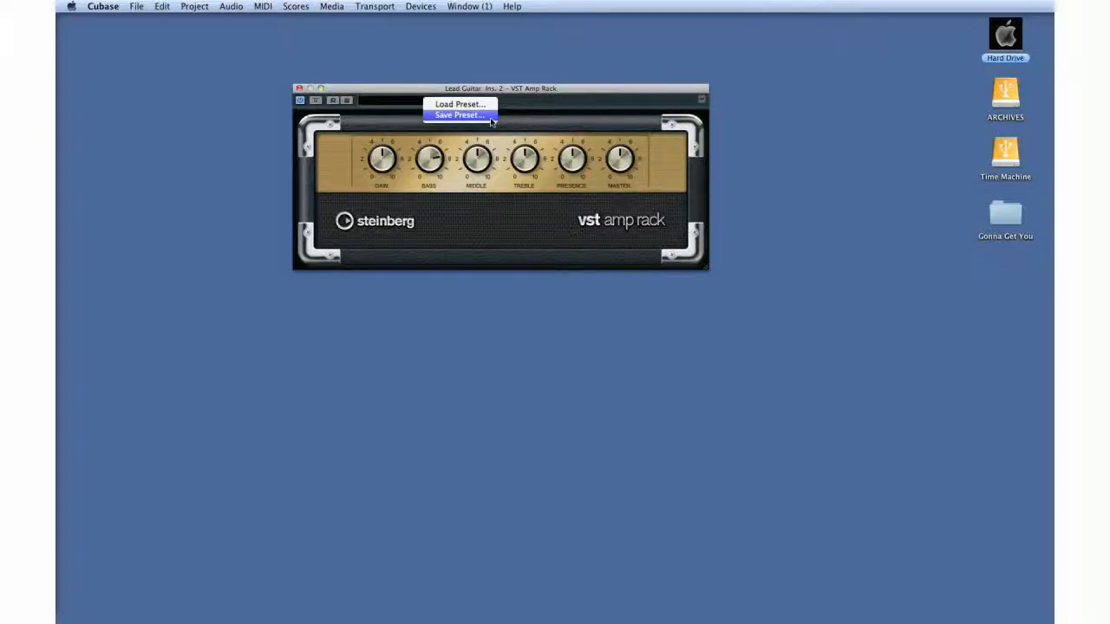
{"action": "left_click", "coordinate": [297, 90]}
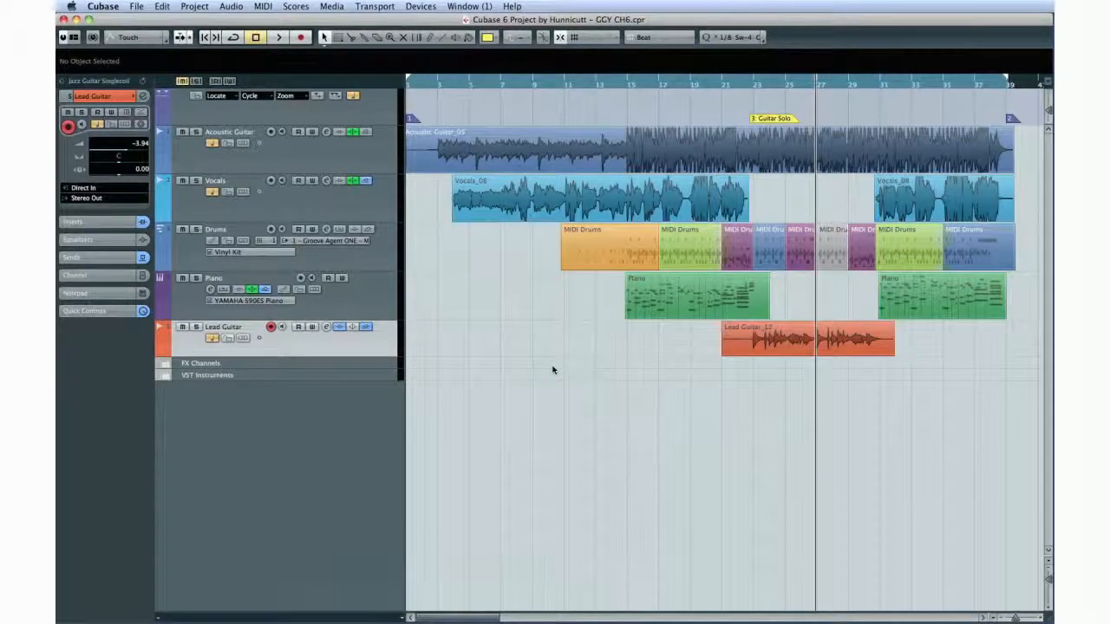
- Save the Lead Guitar track's settings as a track preset named with the player's first name followed by GTR
{"action": "right_click", "coordinate": [345, 332]}
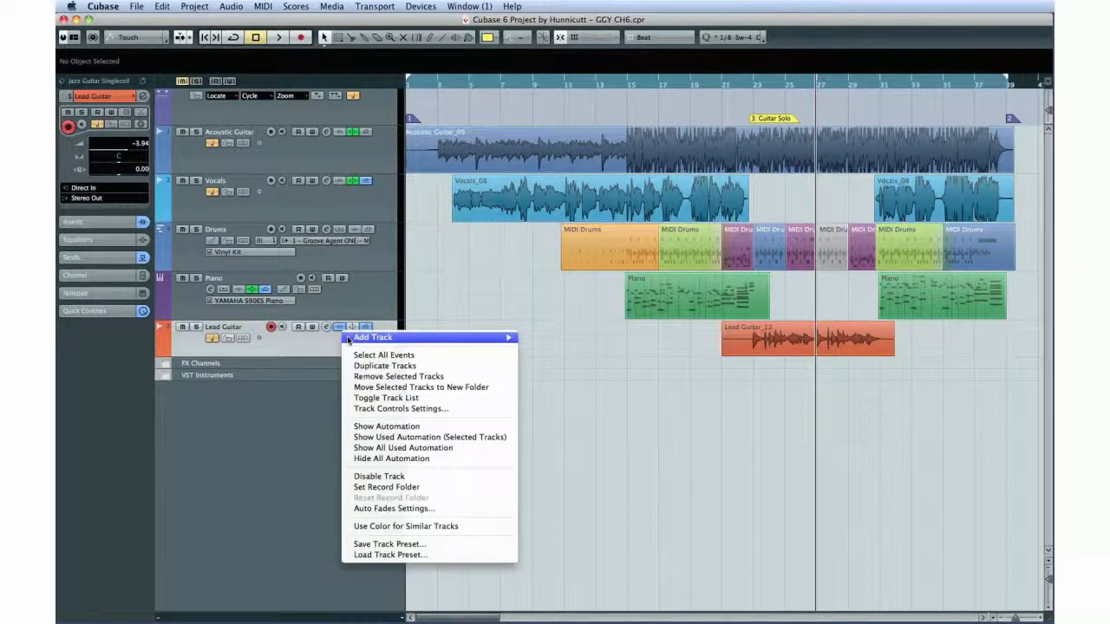
{"action": "left_click", "coordinate": [420, 544]}
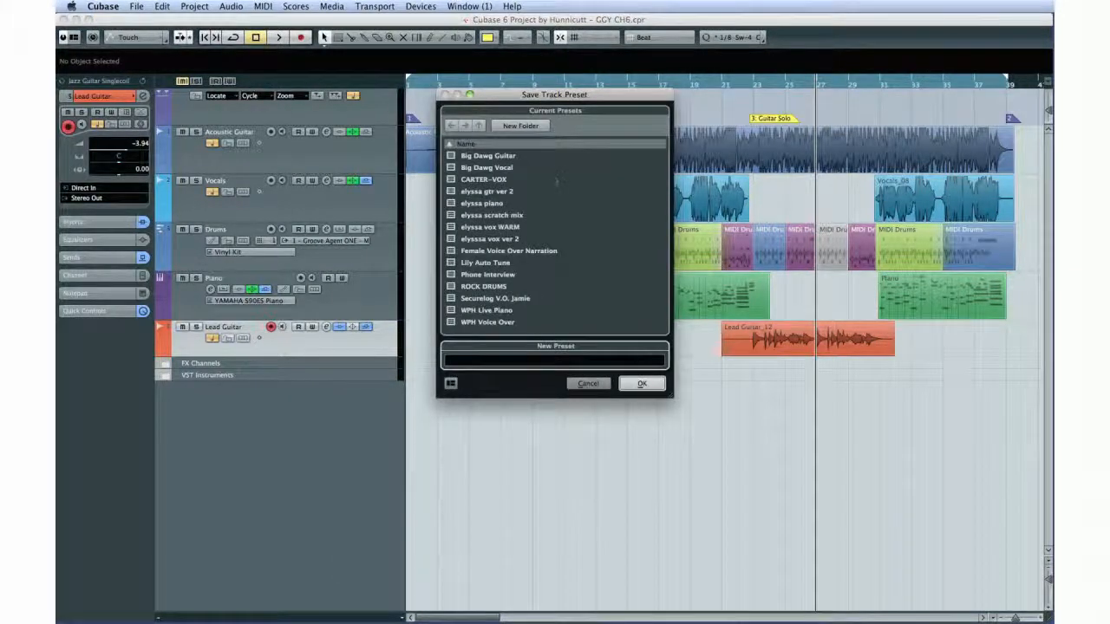
{"action": "left_click", "coordinate": [545, 364]}
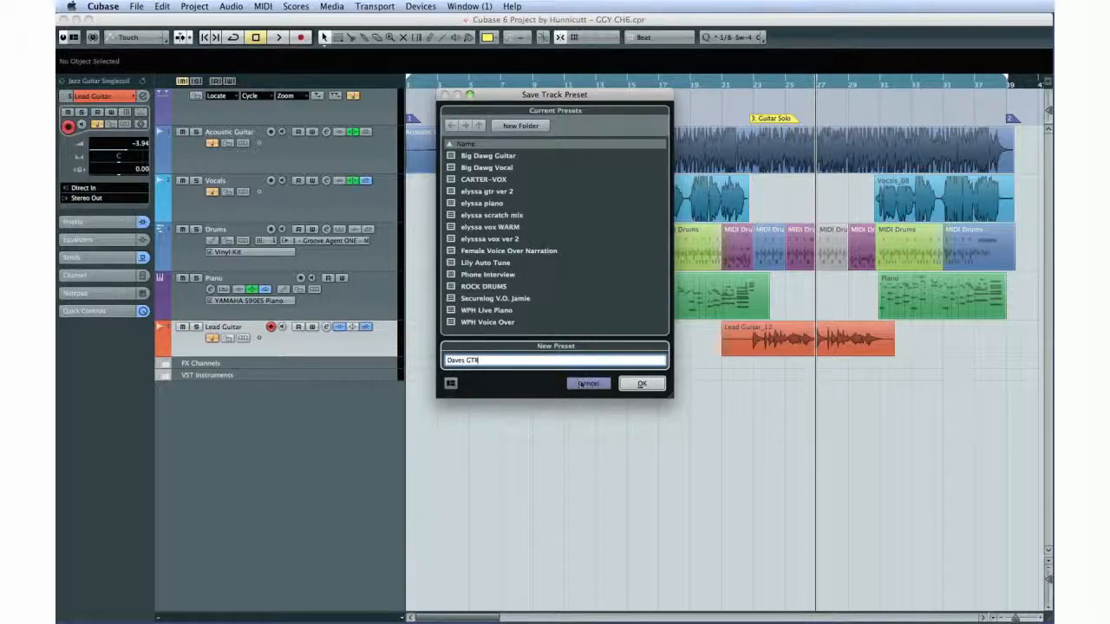
{"action": "left_click", "coordinate": [640, 383]}
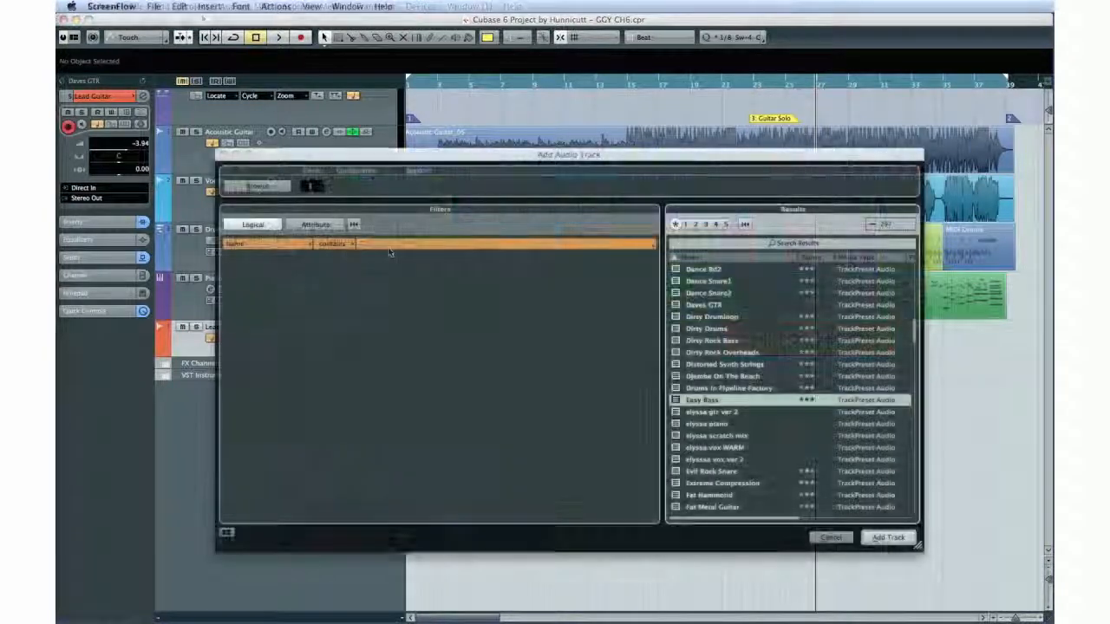
- Filter the audio track presets by the name "bass" and add one audio track using the Pop Bass preset
{"action": "left_click", "coordinate": [390, 249]}
{"action": "type", "text": "bass"}
{"action": "key", "text": "Return"}
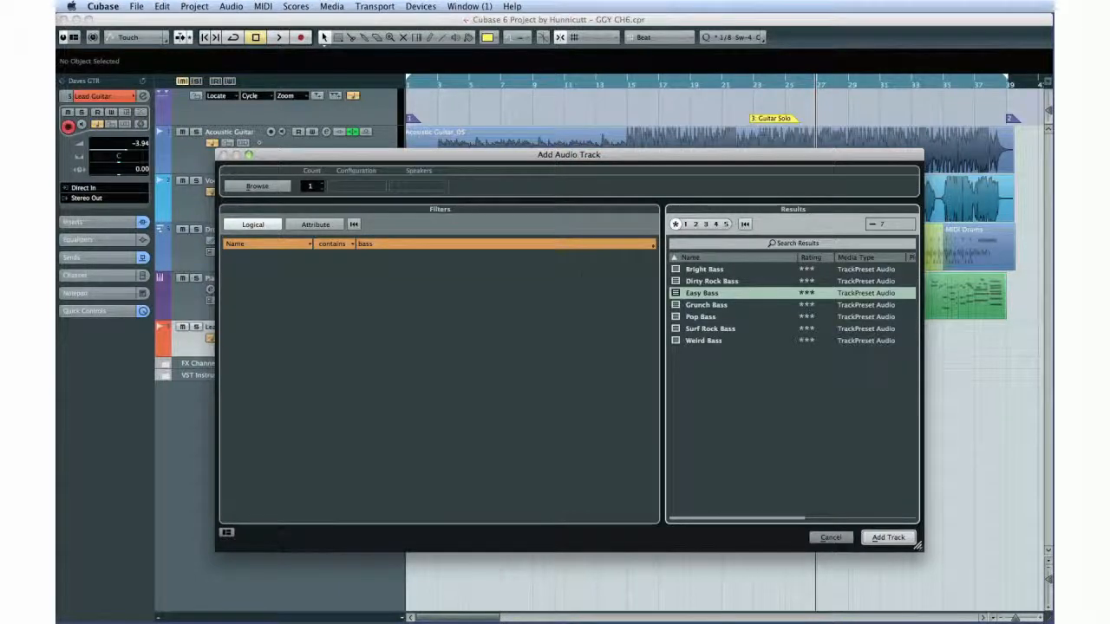
{"action": "left_click", "coordinate": [704, 306]}
{"action": "left_click", "coordinate": [702, 317]}
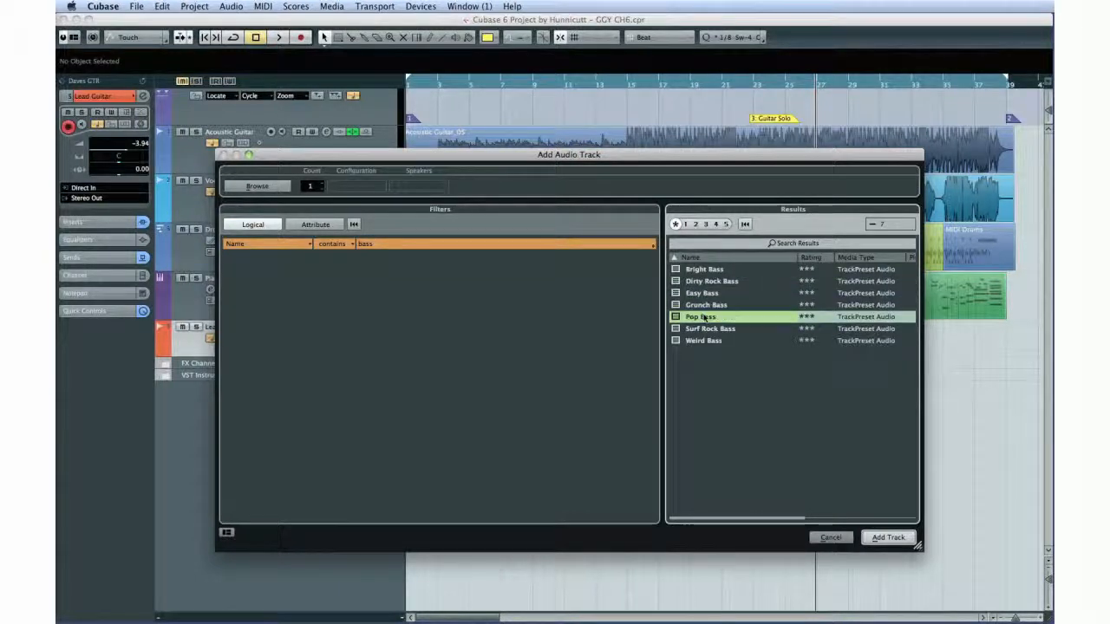
{"action": "left_click", "coordinate": [887, 537]}
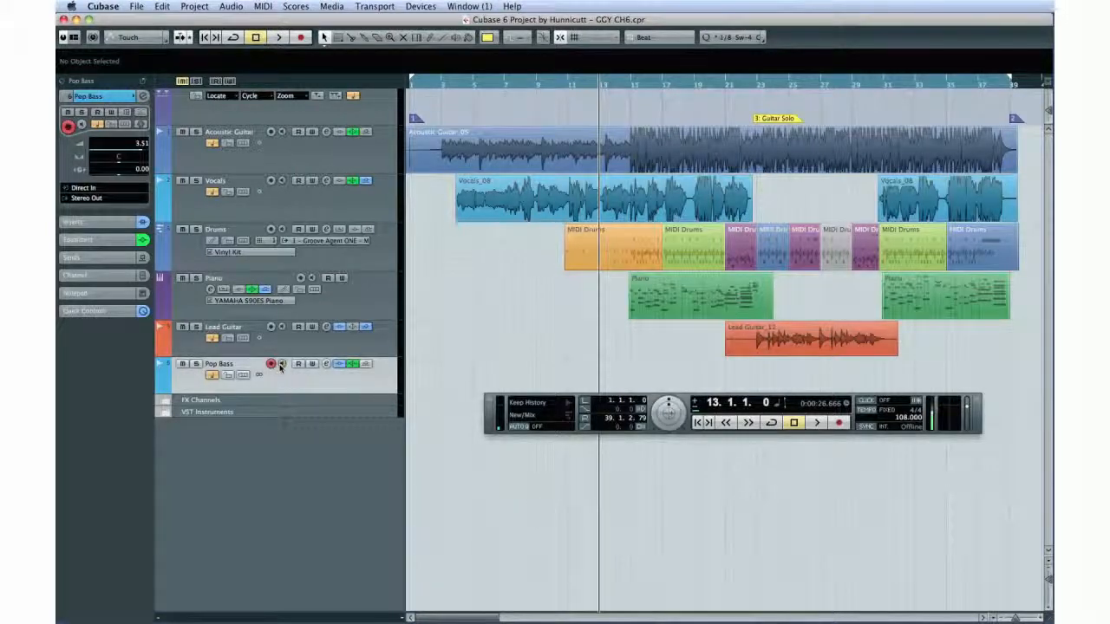
- Record the bass part on the Pop Bass track from bar 13 and move the floating transport further below the tracks
{"action": "left_click", "coordinate": [834, 423]}
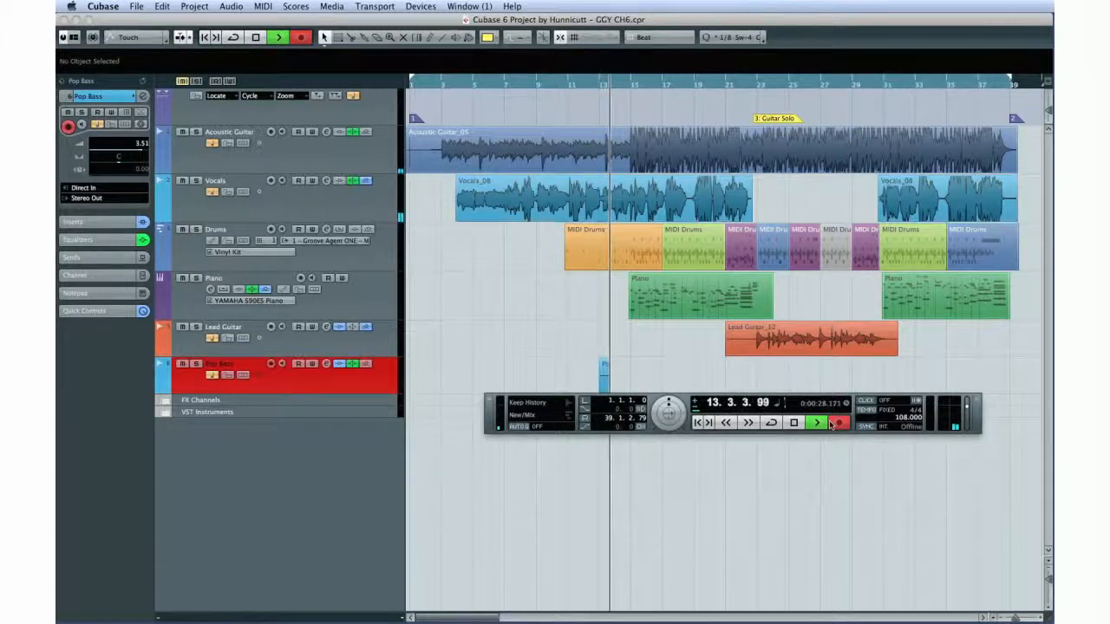
{"action": "left_click_drag", "start_coordinate": [495, 420], "coordinate": [495, 466]}
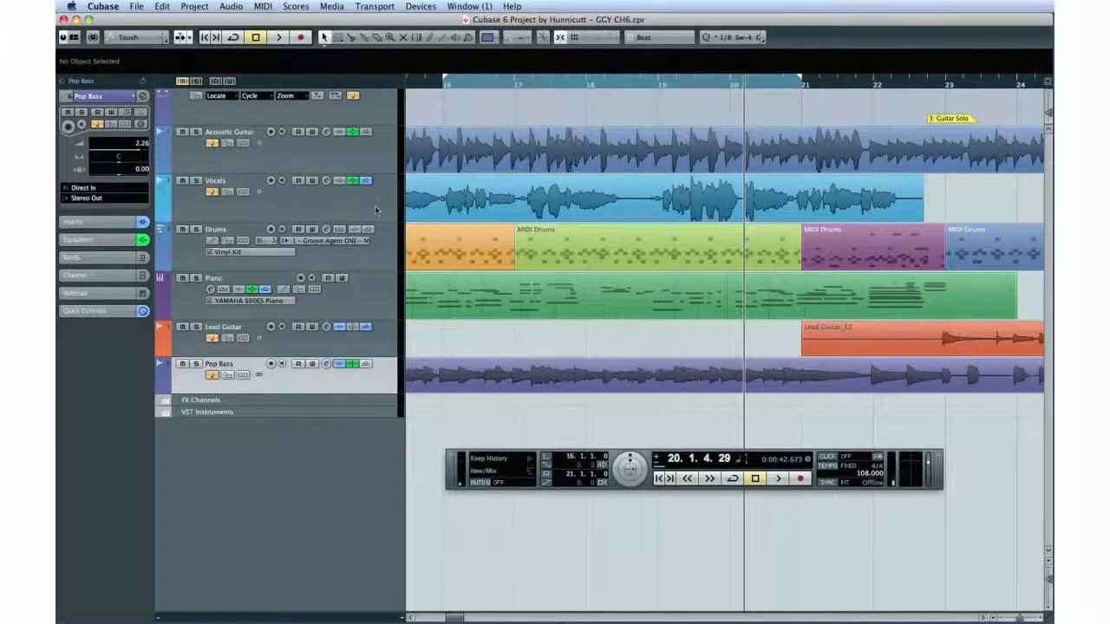
- Set the left locator to bar 17 and the right locator to bar 19, and activate punch-in recording
{"action": "left_click_drag", "start_coordinate": [444, 82], "coordinate": [501, 83]}
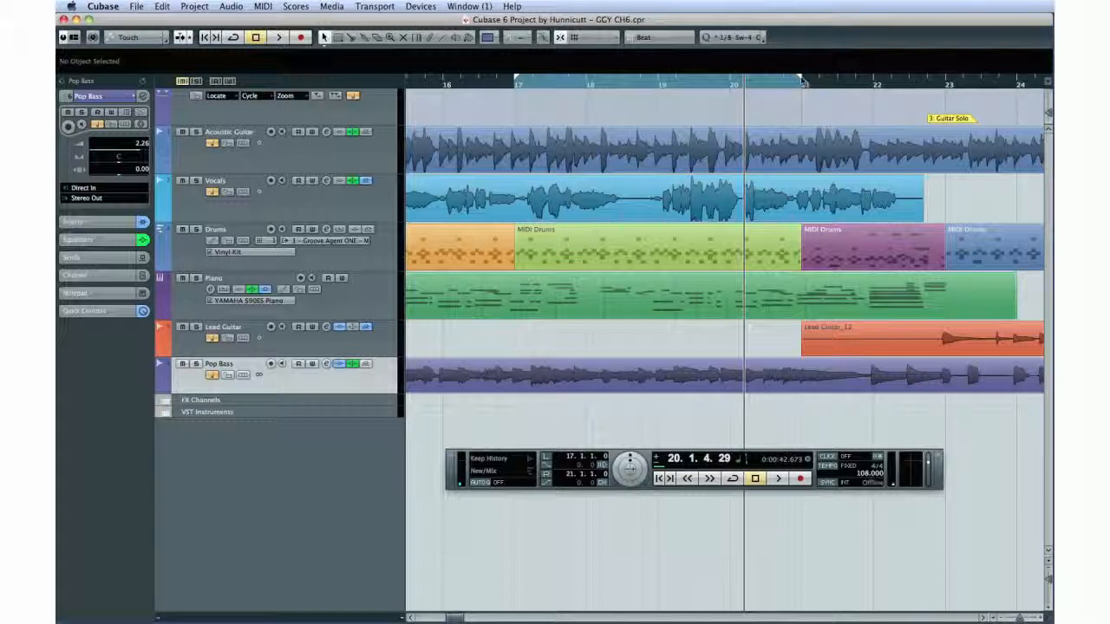
{"action": "left_click_drag", "start_coordinate": [800, 79], "coordinate": [664, 80]}
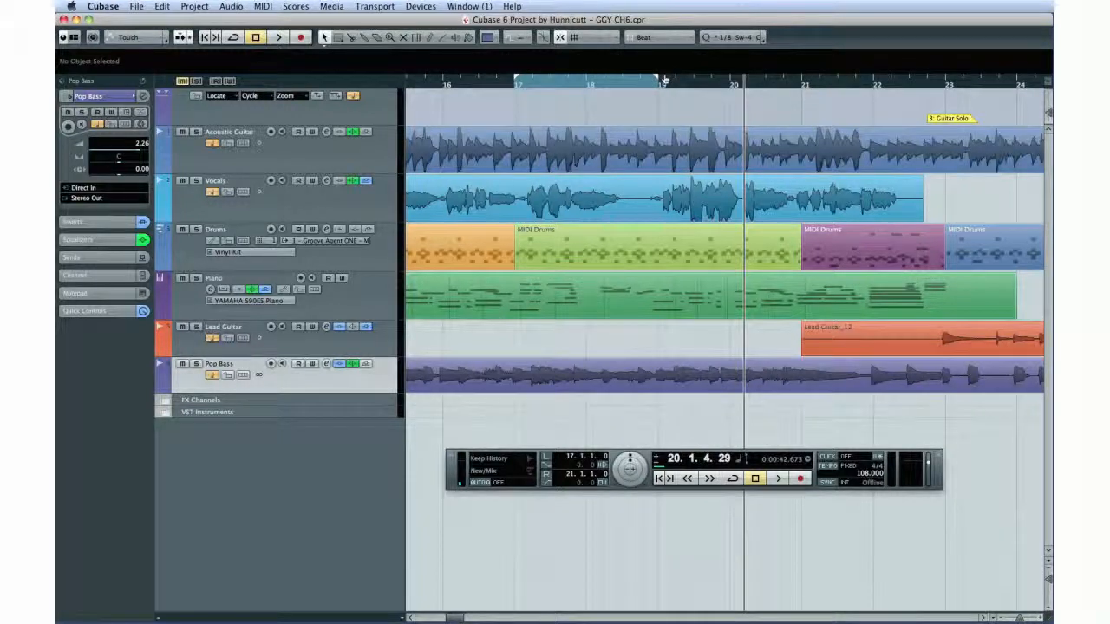
{"action": "left_click", "coordinate": [545, 466]}
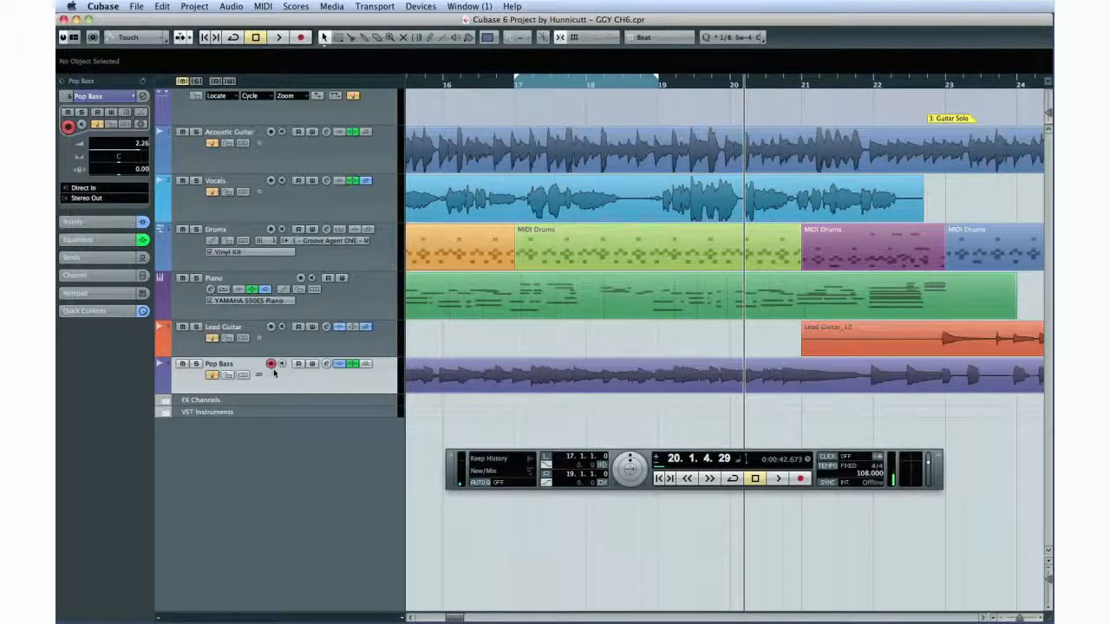
- Start playback at bar 16 and punch in a replacement bass passage on the Pop Bass track between the locators
{"action": "left_click", "coordinate": [446, 83]}
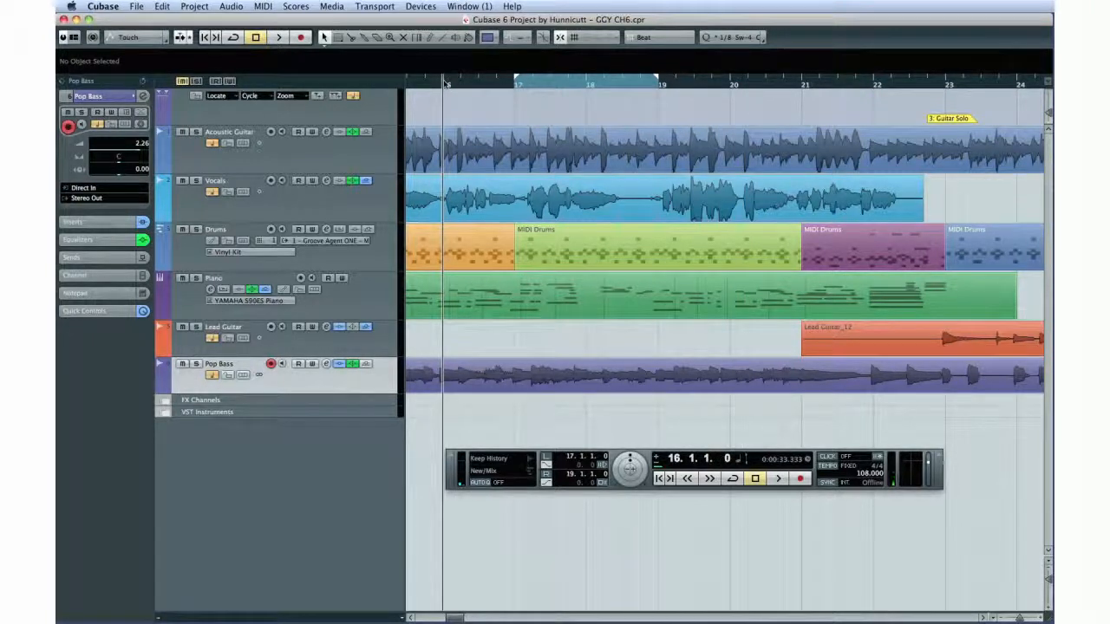
{"action": "left_click", "coordinate": [780, 478]}
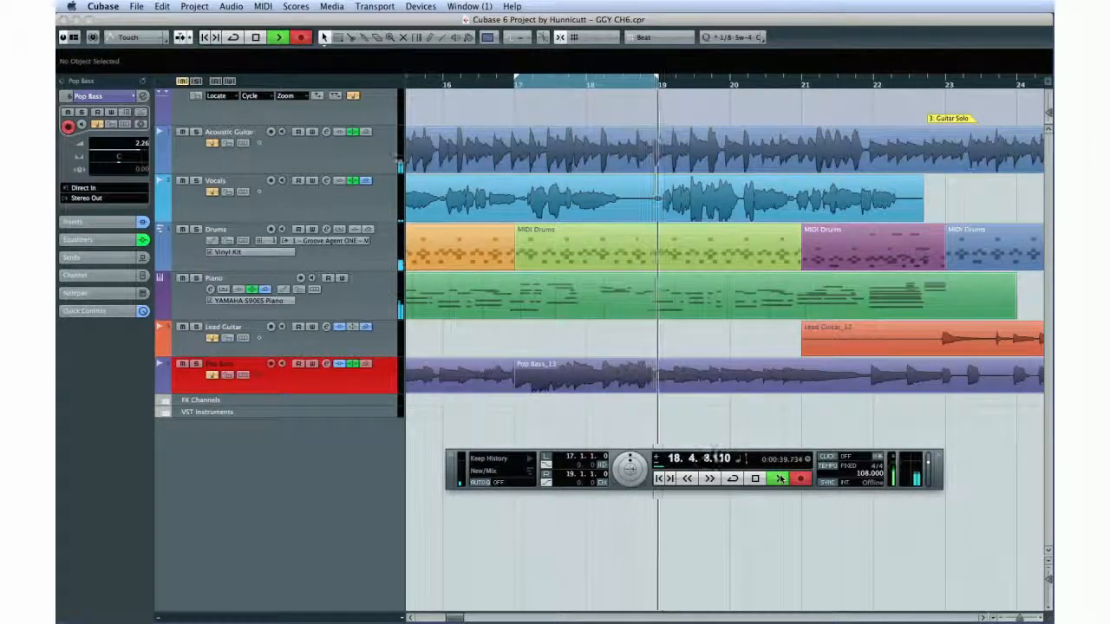
{"action": "left_click", "coordinate": [757, 478]}
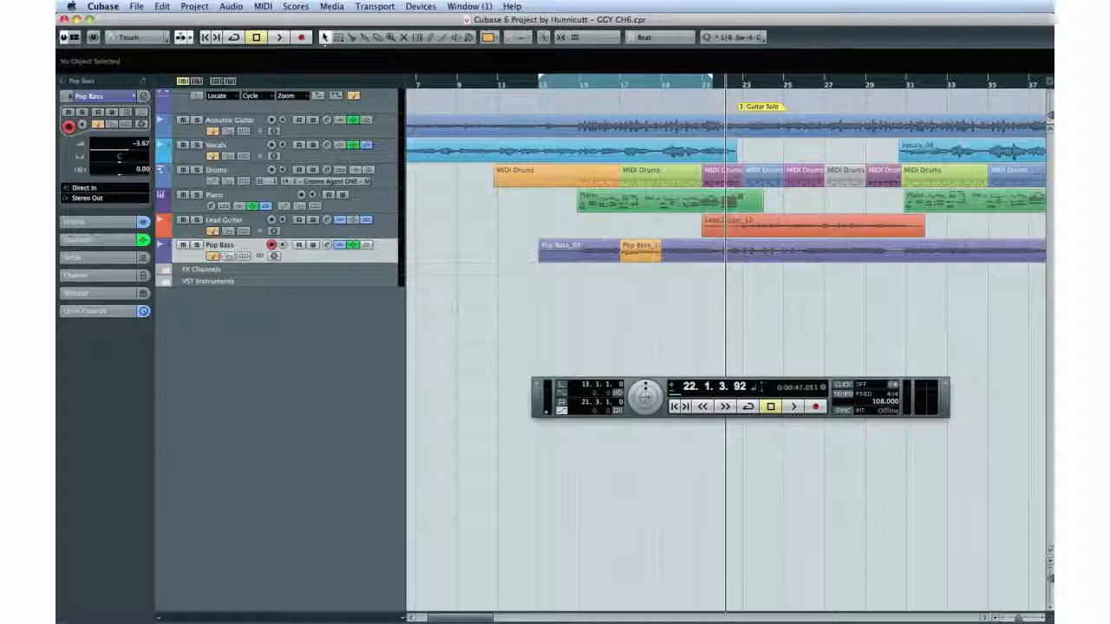
- Add an audio track named Harmony with the Mic 1 input and show its lanes
{"action": "left_click", "coordinate": [194, 7]}
{"action": "mouse_move", "coordinate": [308, 20]}
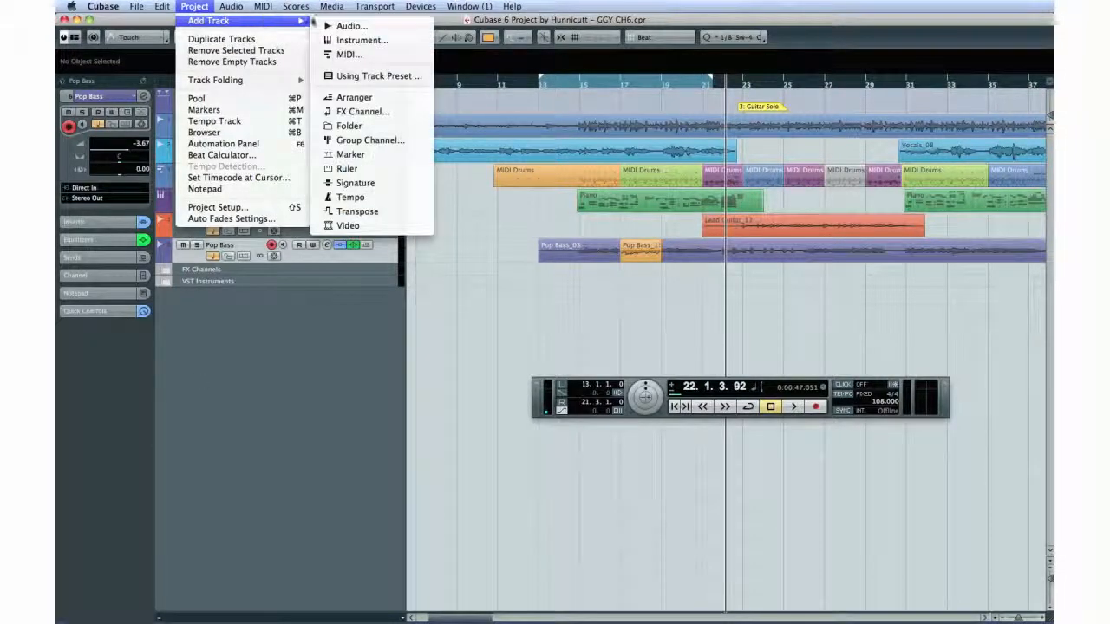
{"action": "left_click", "coordinate": [346, 25]}
{"action": "left_click", "coordinate": [580, 182]}
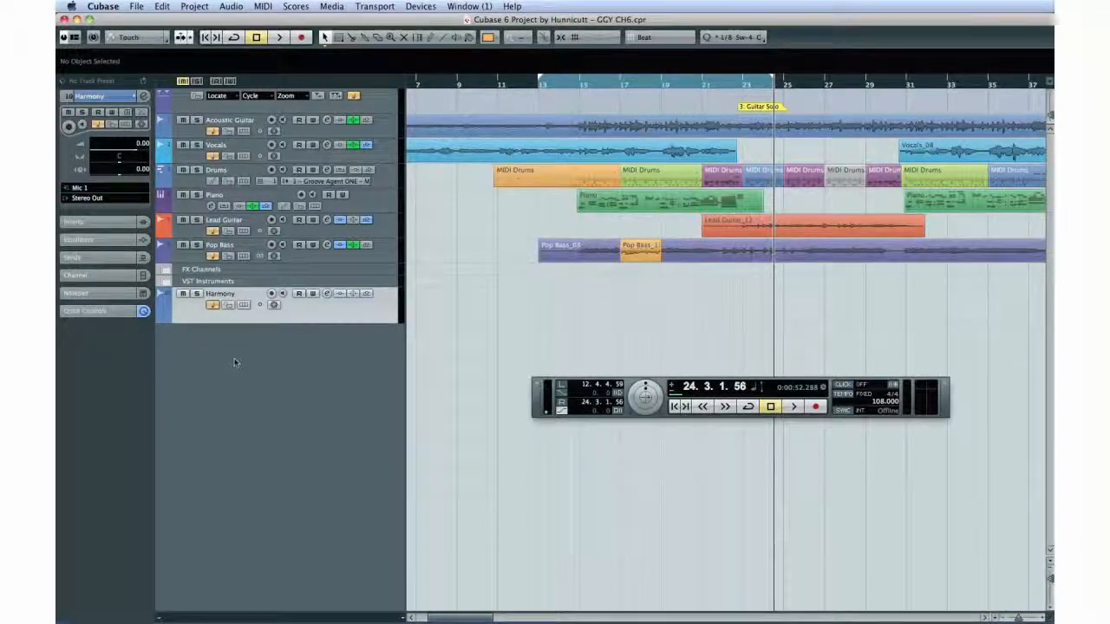
{"action": "left_click", "coordinate": [244, 306]}
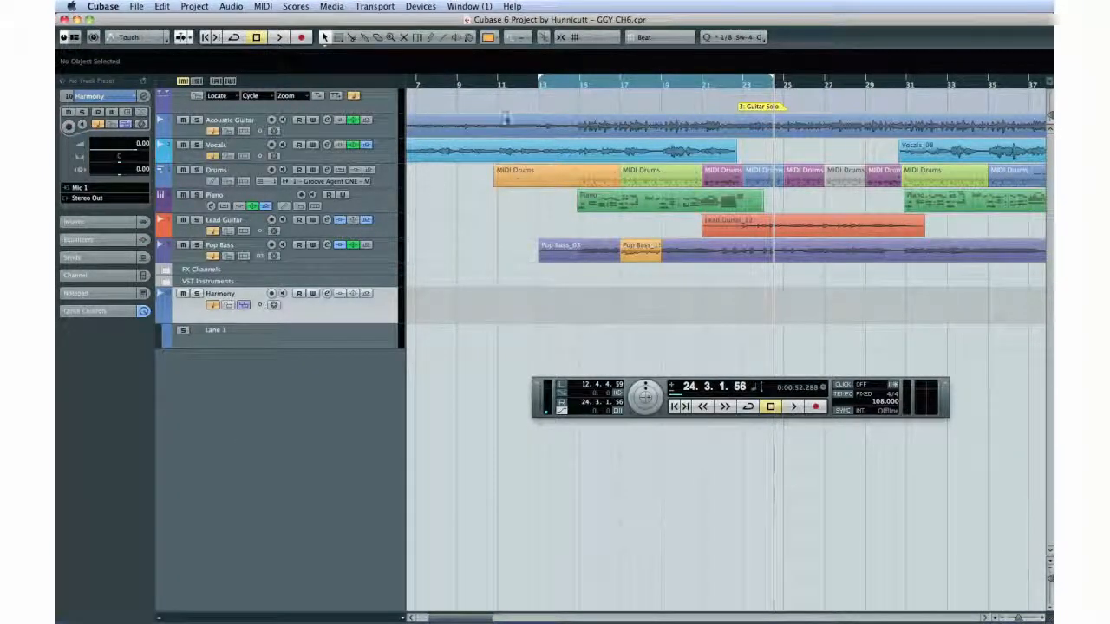
- Set the locators to about bar 15 and bar 23 and activate cycle mode
{"action": "left_click_drag", "start_coordinate": [539, 80], "coordinate": [579, 80]}
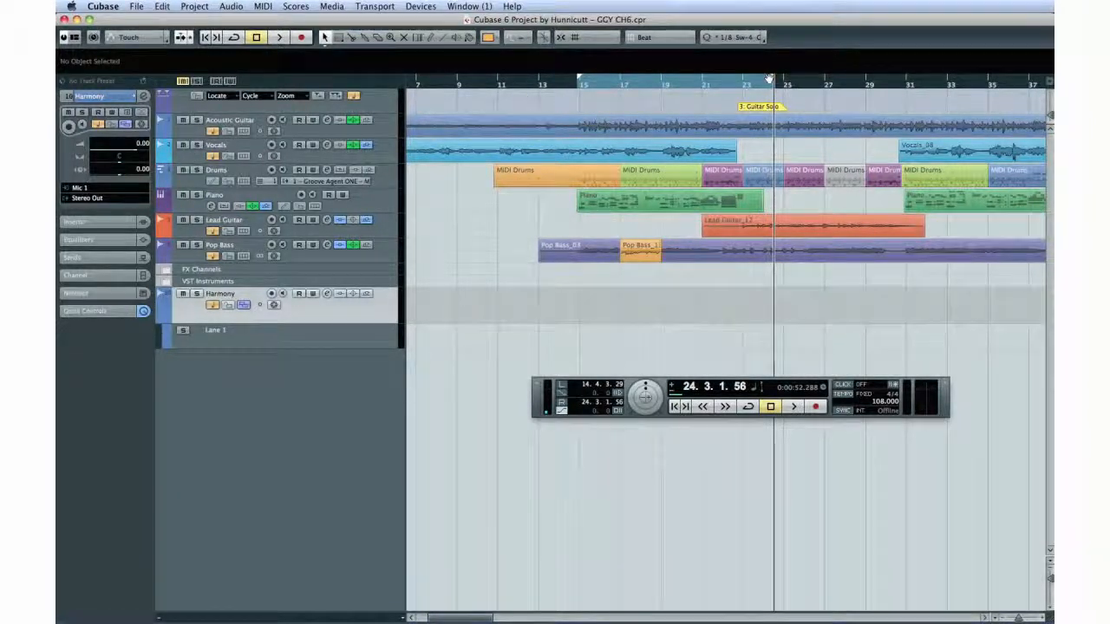
{"action": "left_click_drag", "start_coordinate": [763, 79], "coordinate": [747, 79]}
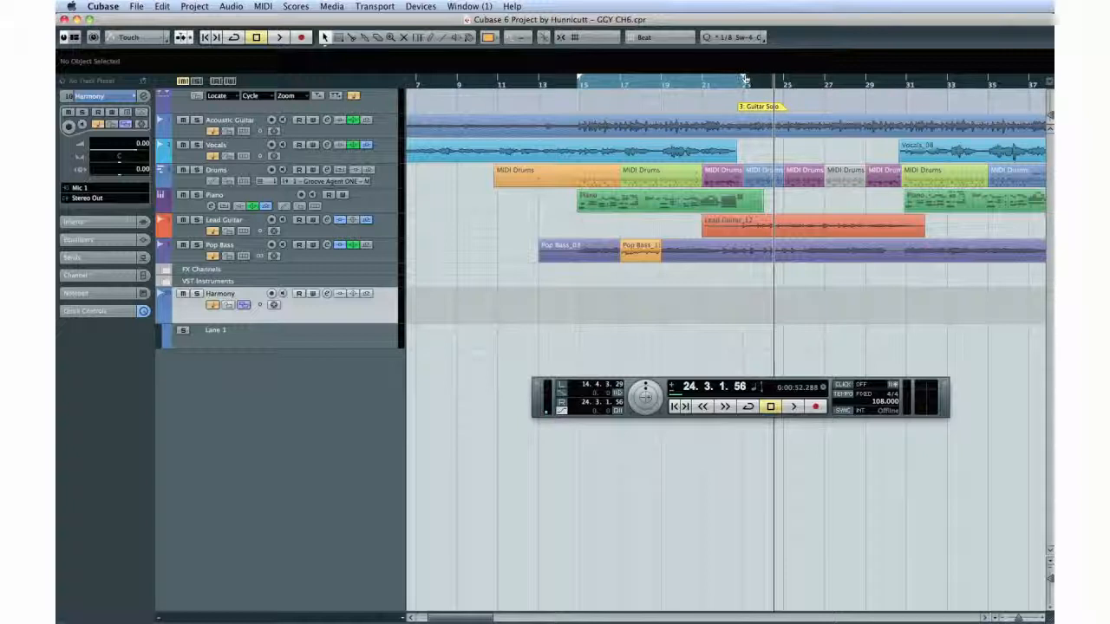
{"action": "left_click", "coordinate": [747, 408]}
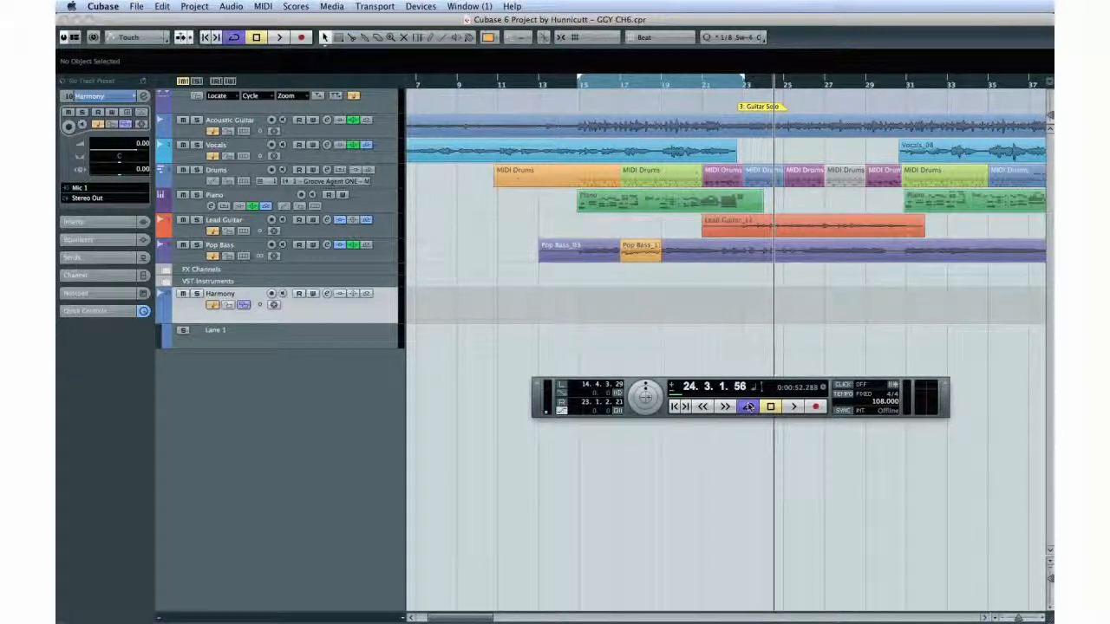
- Arm the Harmony track and record three vocal takes into separate lanes while cycling, stopping after the third
{"action": "left_click", "coordinate": [272, 294]}
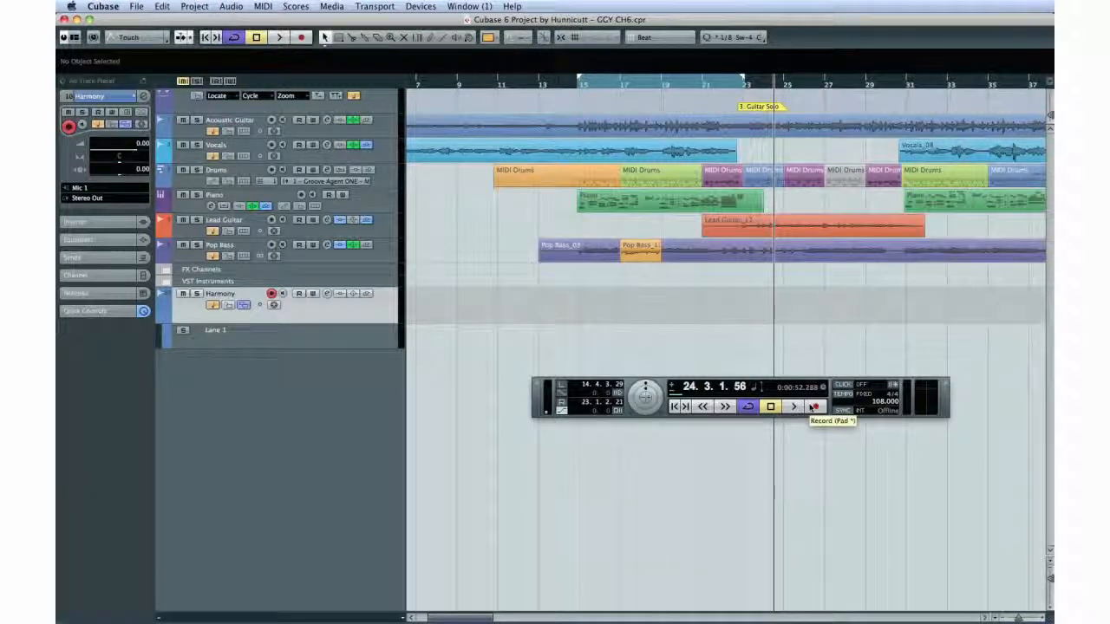
{"action": "left_click", "coordinate": [812, 407]}
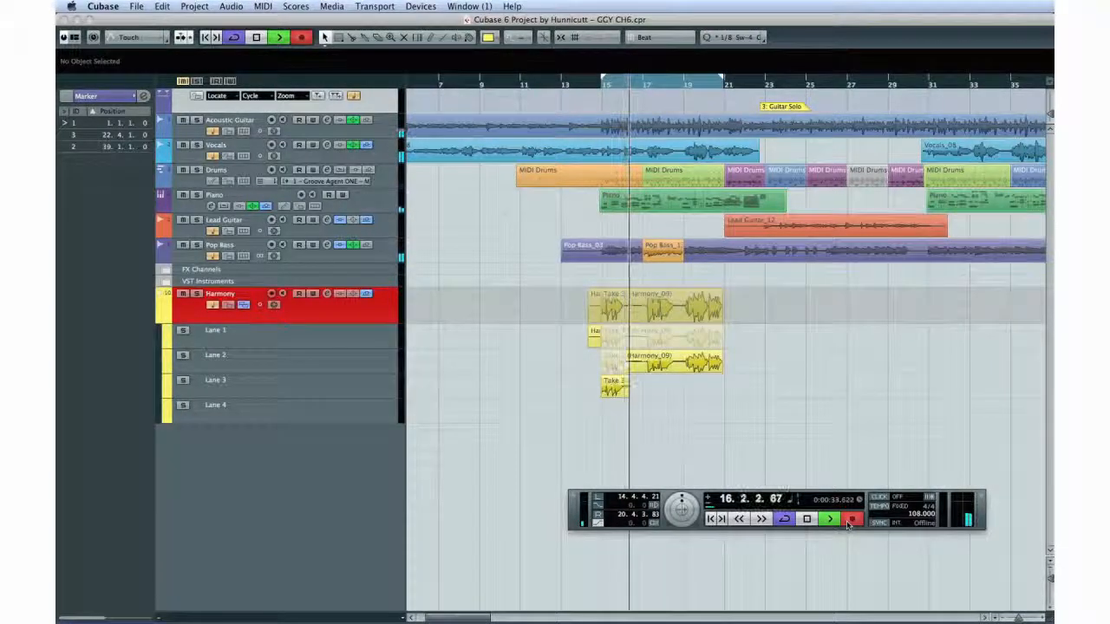
{"action": "key", "text": "space"}
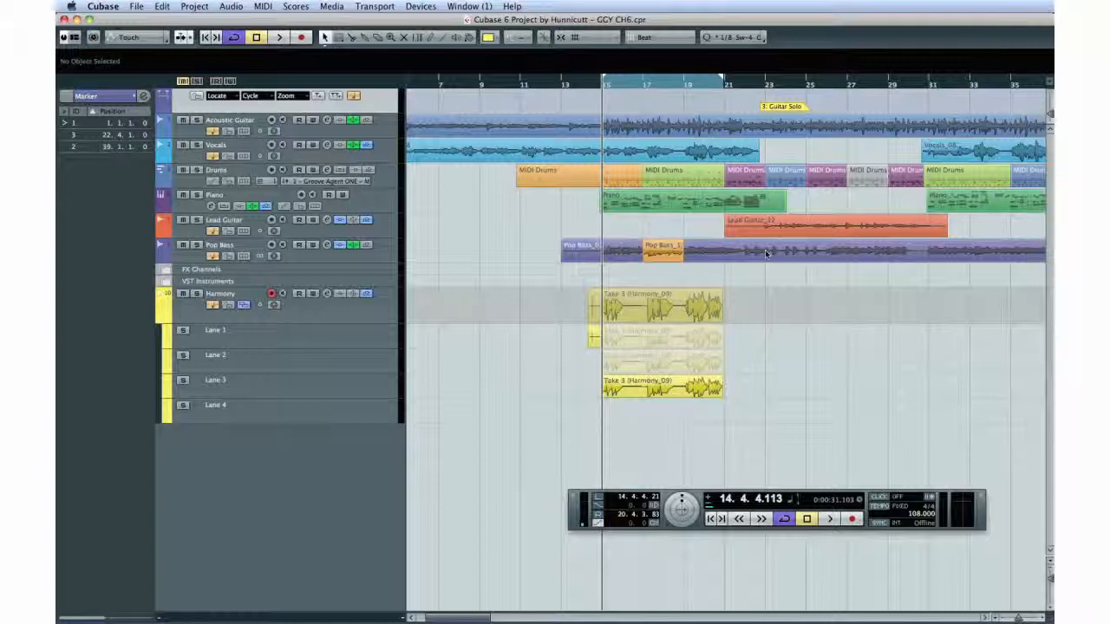
- Split the stacked Harmony takes at about bar 16.2 and bar 18.3 with the Split tool
{"action": "key", "text": "3"}
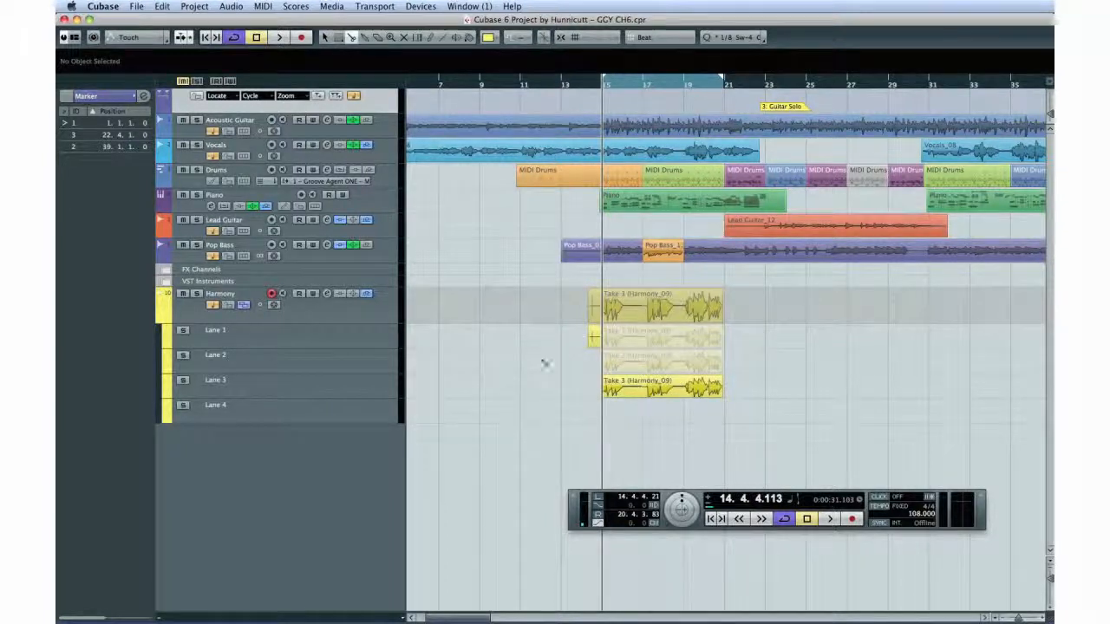
{"action": "left_click", "coordinate": [632, 305]}
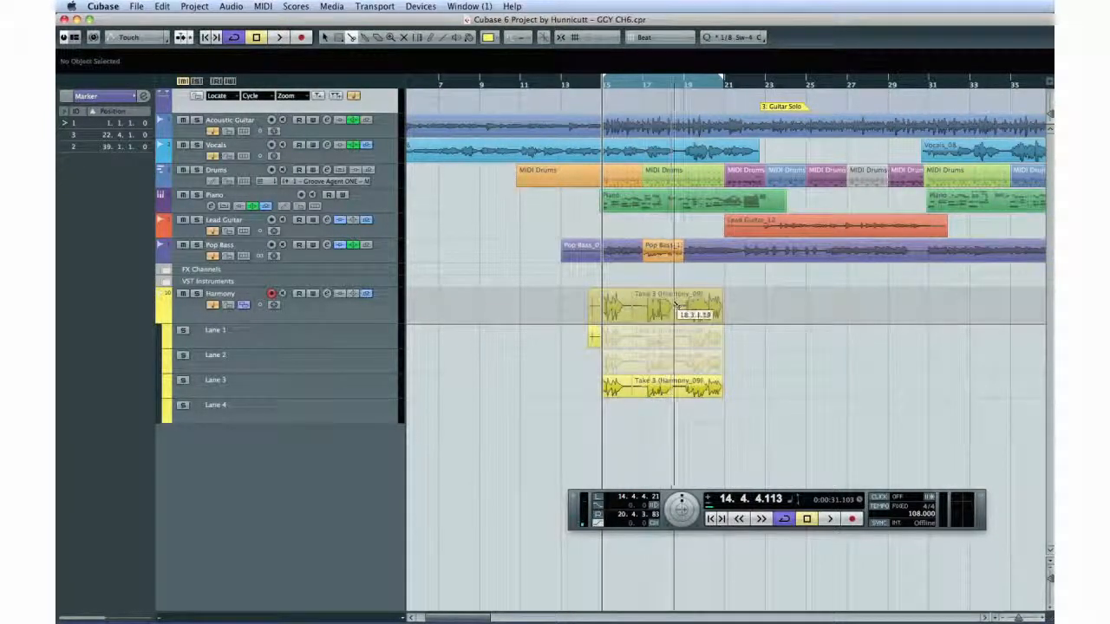
{"action": "left_click", "coordinate": [675, 305]}
- Comp the Harmony part with the Object Selection tool, using Take 1 for the first section, Take 2 for the second and Take 3 for the third
{"action": "key", "text": "1"}
{"action": "left_click", "coordinate": [626, 342]}
{"action": "left_click", "coordinate": [652, 365]}
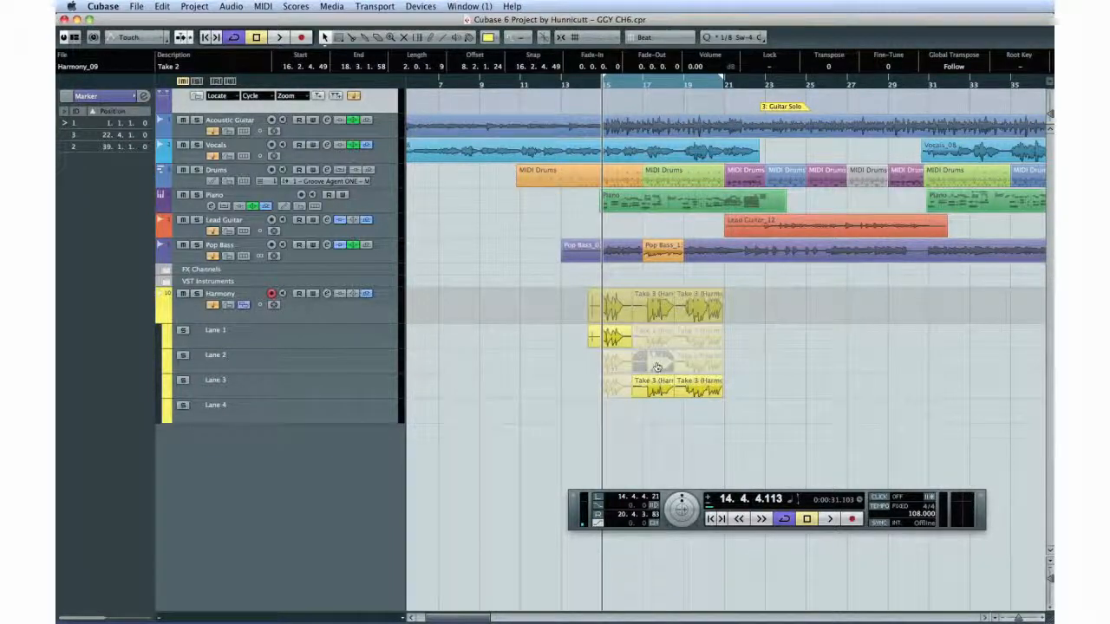
{"action": "left_click", "coordinate": [703, 346]}
{"action": "left_click", "coordinate": [698, 385]}
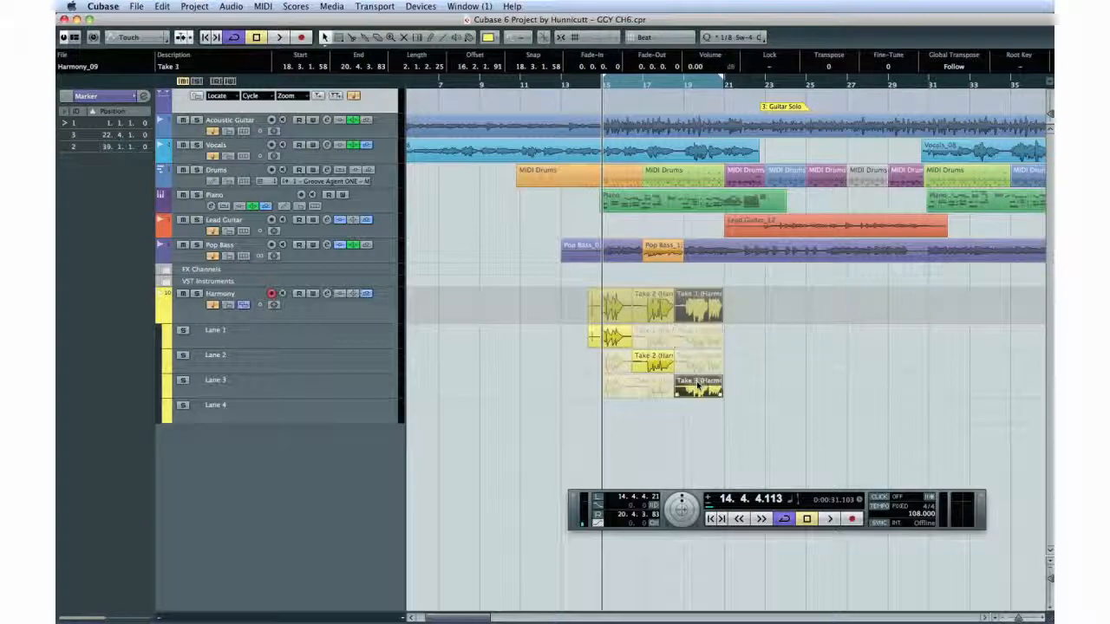
- Play the comped Harmony part from about bar 14 with cycle mode turned off
{"action": "left_click", "coordinate": [585, 90]}
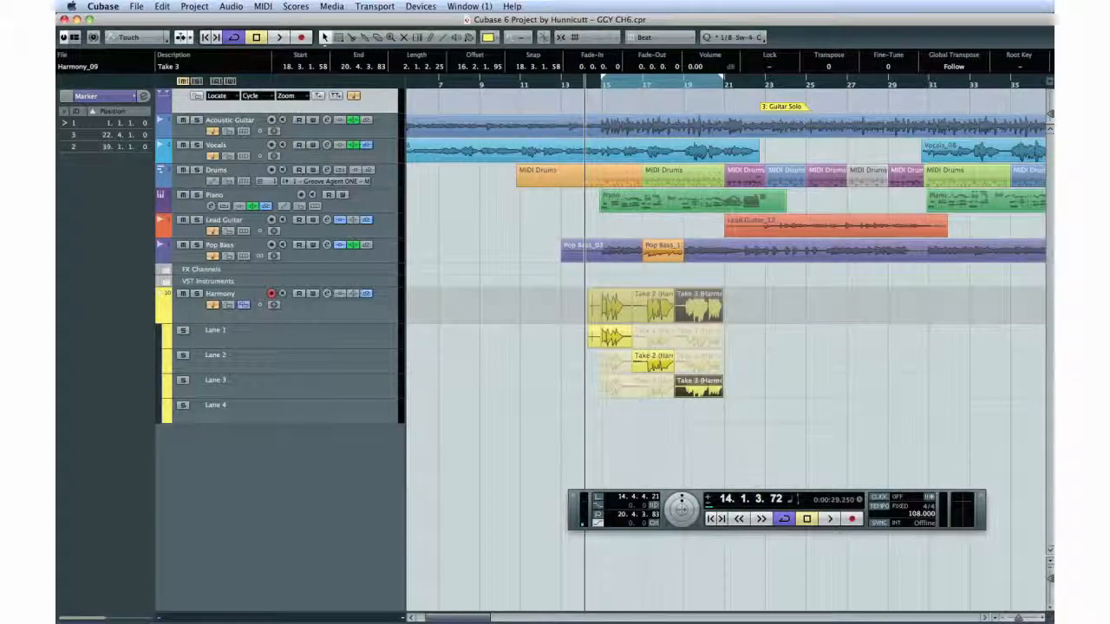
{"action": "left_click", "coordinate": [784, 519]}
{"action": "left_click", "coordinate": [829, 519]}
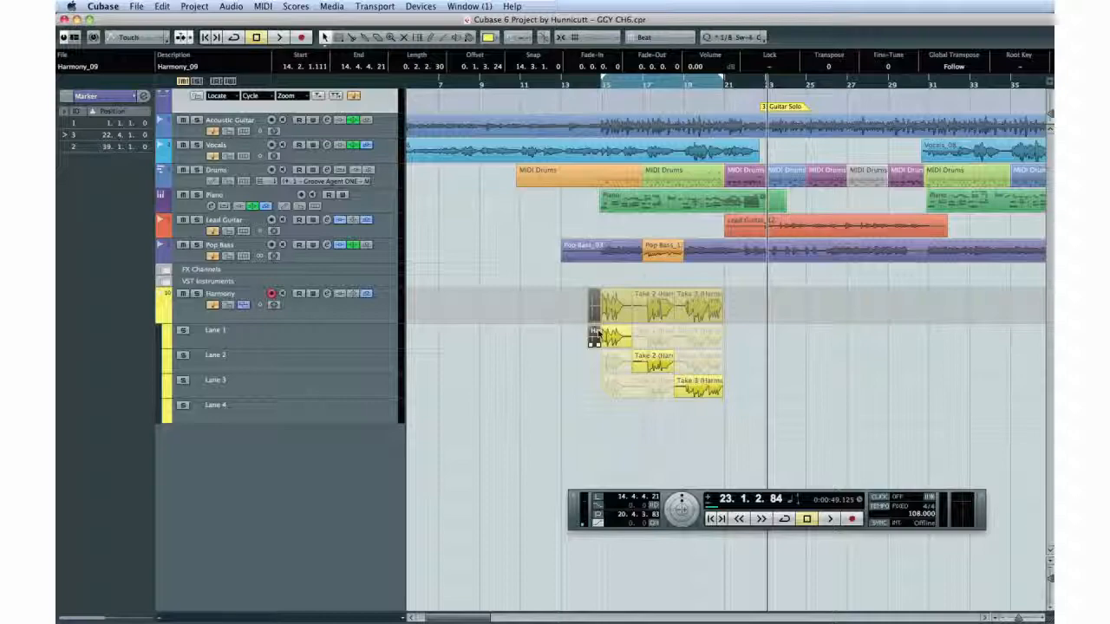
- Open the Harmony Take 1 event in the Sample Editor and enable VariAudio's Pitch & Warp mode to analyse its pitches
{"action": "left_click", "coordinate": [231, 6]}
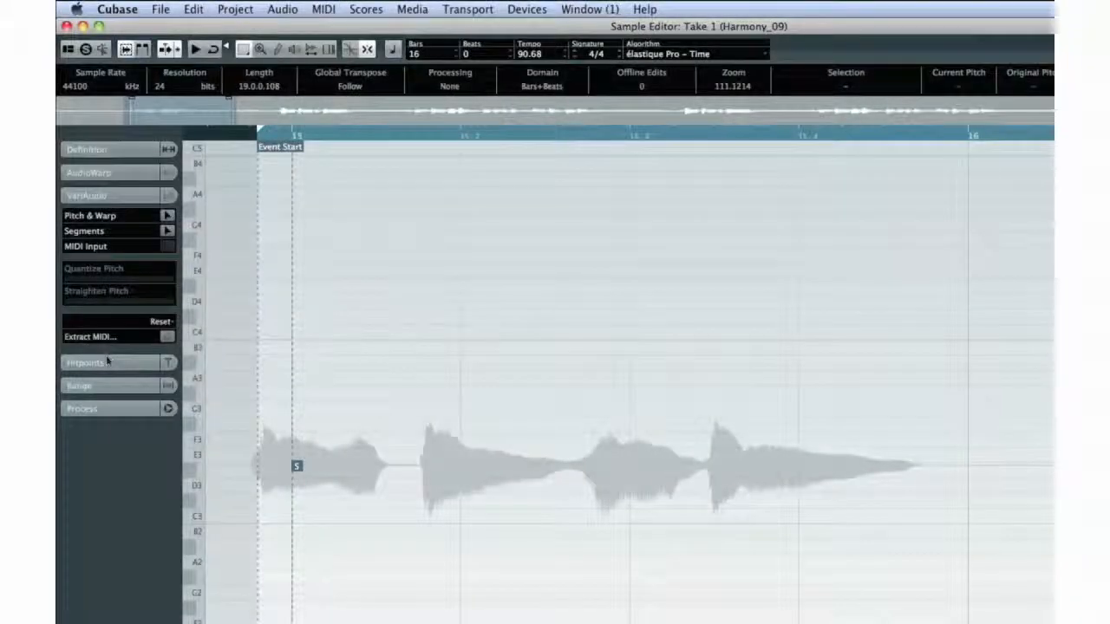
{"action": "left_click", "coordinate": [106, 359]}
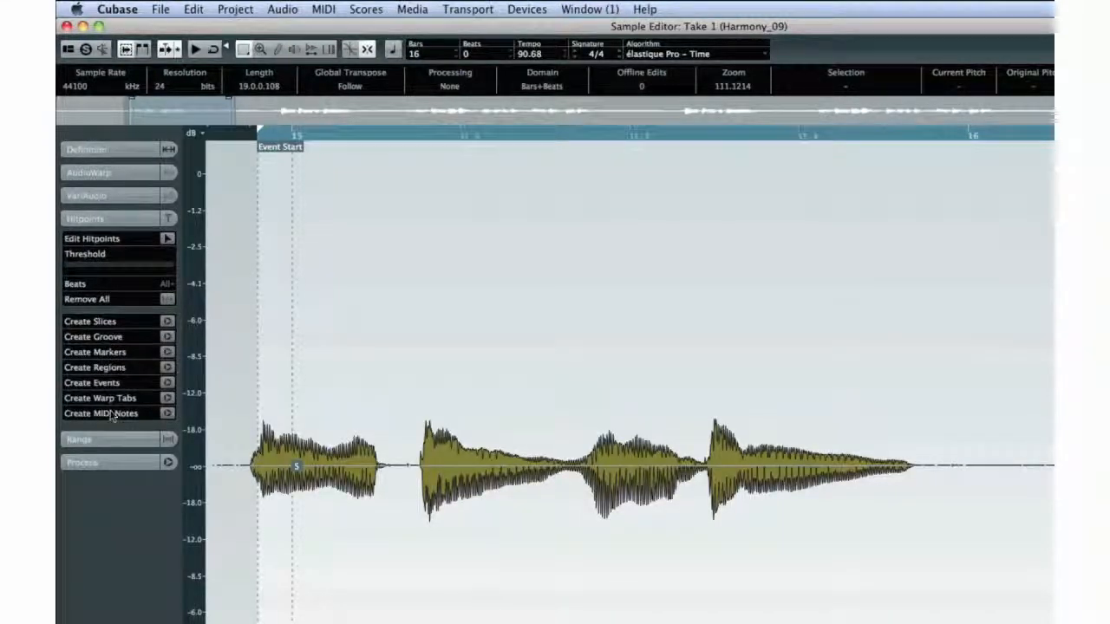
{"action": "left_click", "coordinate": [111, 439]}
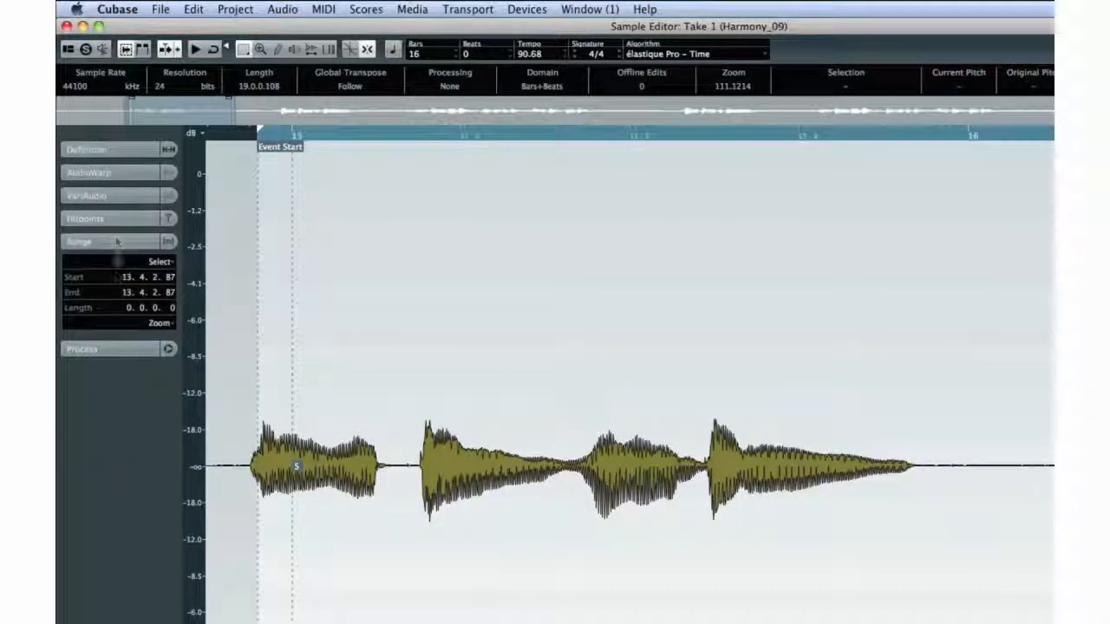
{"action": "left_click", "coordinate": [118, 198]}
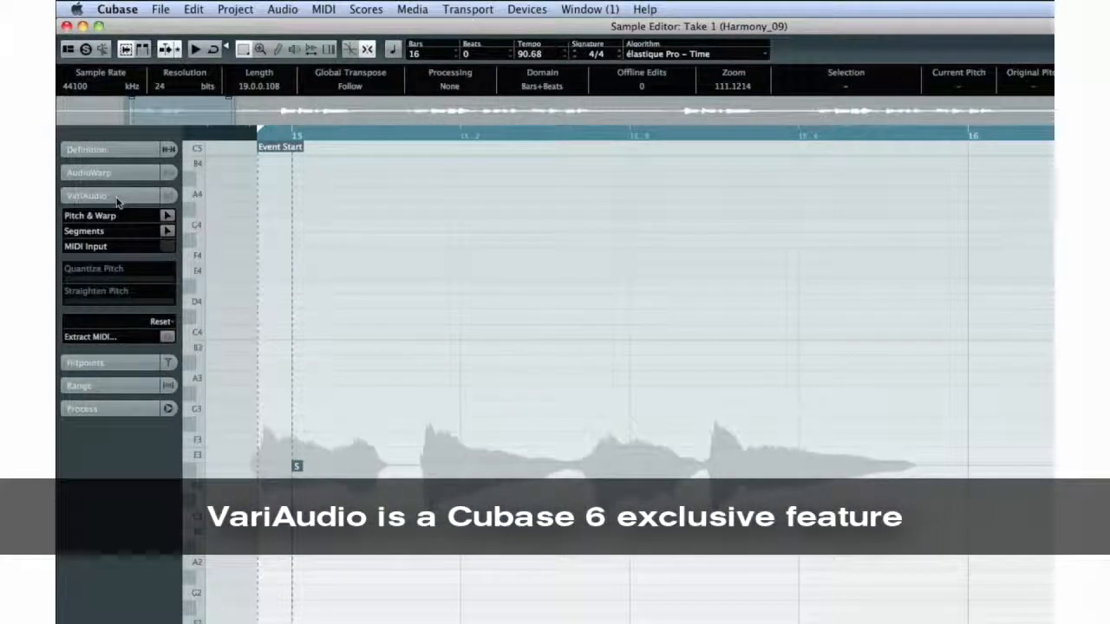
{"action": "left_click", "coordinate": [167, 216]}
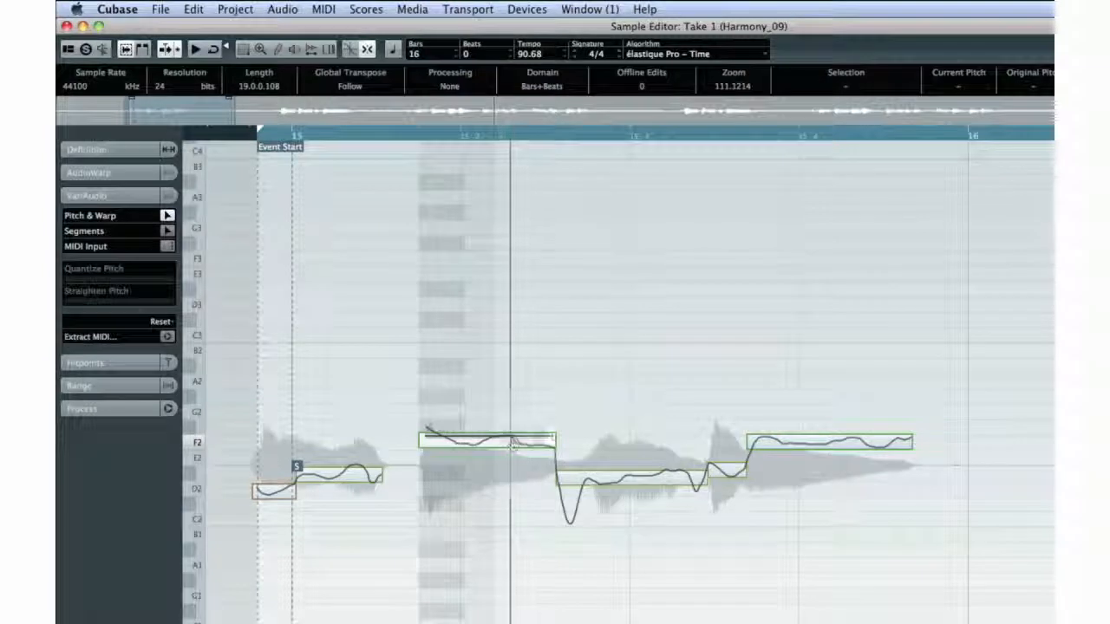
- Raise the F2 segment around beat 15.2 to G2, create a new version of the audio, and straighten its pitch by about three quarters
{"action": "left_click_drag", "start_coordinate": [504, 448], "coordinate": [503, 424]}
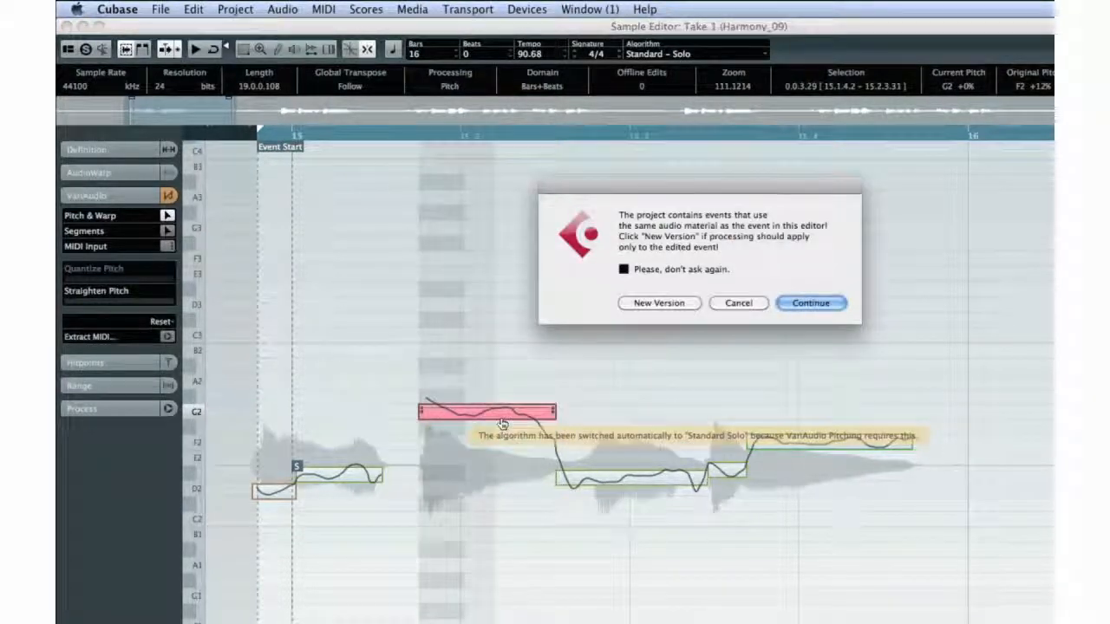
{"action": "left_click", "coordinate": [657, 302]}
{"action": "left_click_drag", "start_coordinate": [132, 304], "coordinate": [145, 304]}
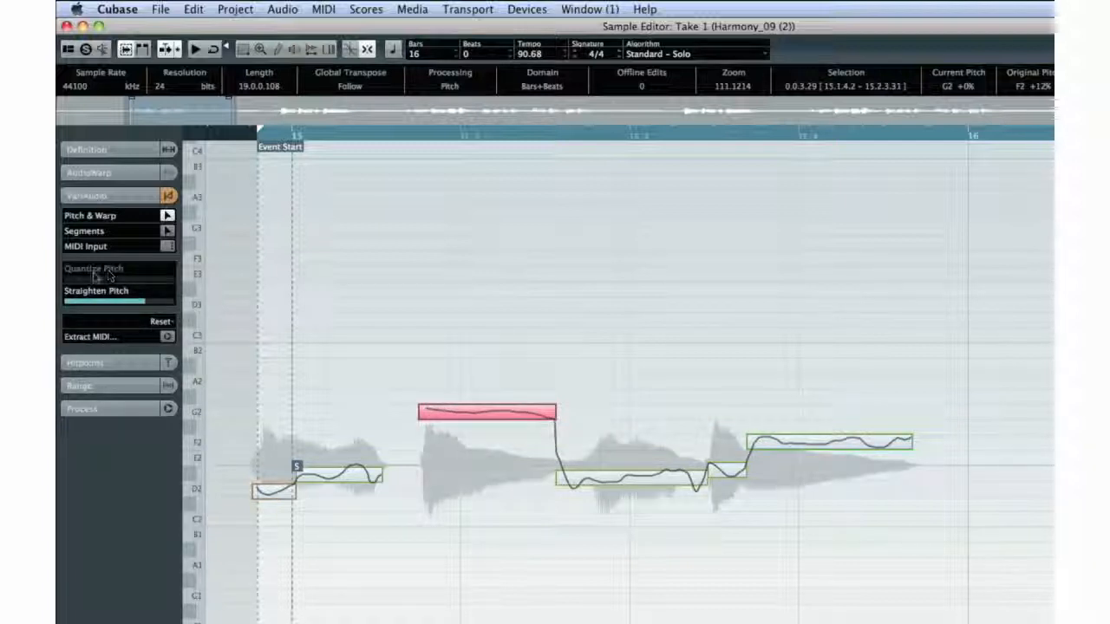
- Partly quantize the pitch of the segment starting at bar 15, and snap the long segment around beat 15.3 to D#2 as a new version
{"action": "left_click", "coordinate": [359, 475]}
{"action": "left_click_drag", "start_coordinate": [141, 280], "coordinate": [108, 282]}
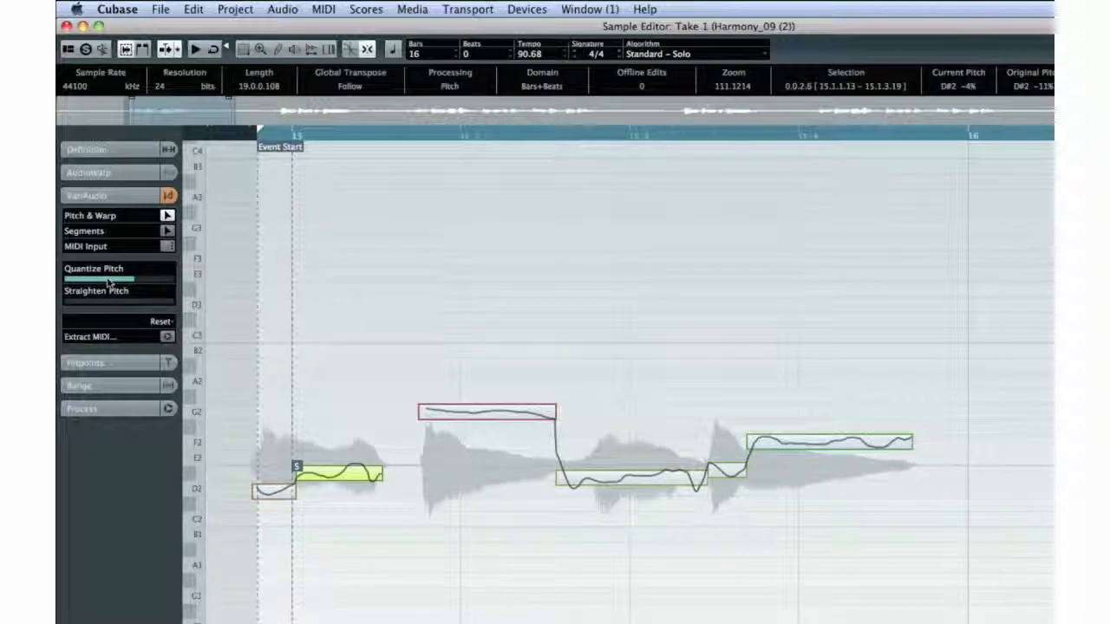
{"action": "left_click", "coordinate": [596, 483]}
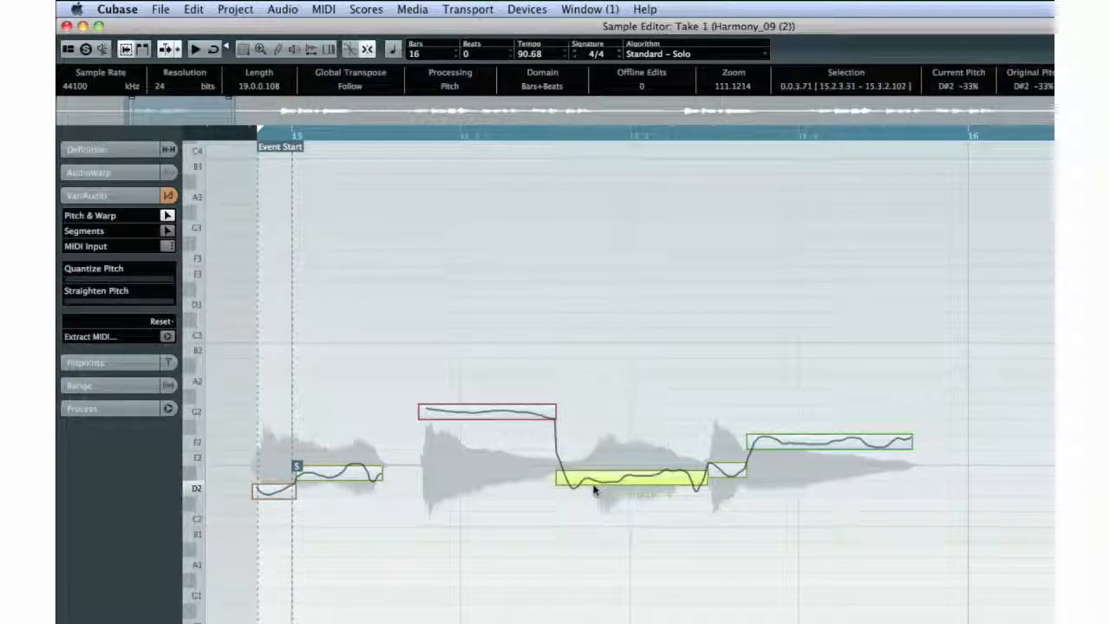
{"action": "left_click_drag", "start_coordinate": [596, 483], "coordinate": [595, 480]}
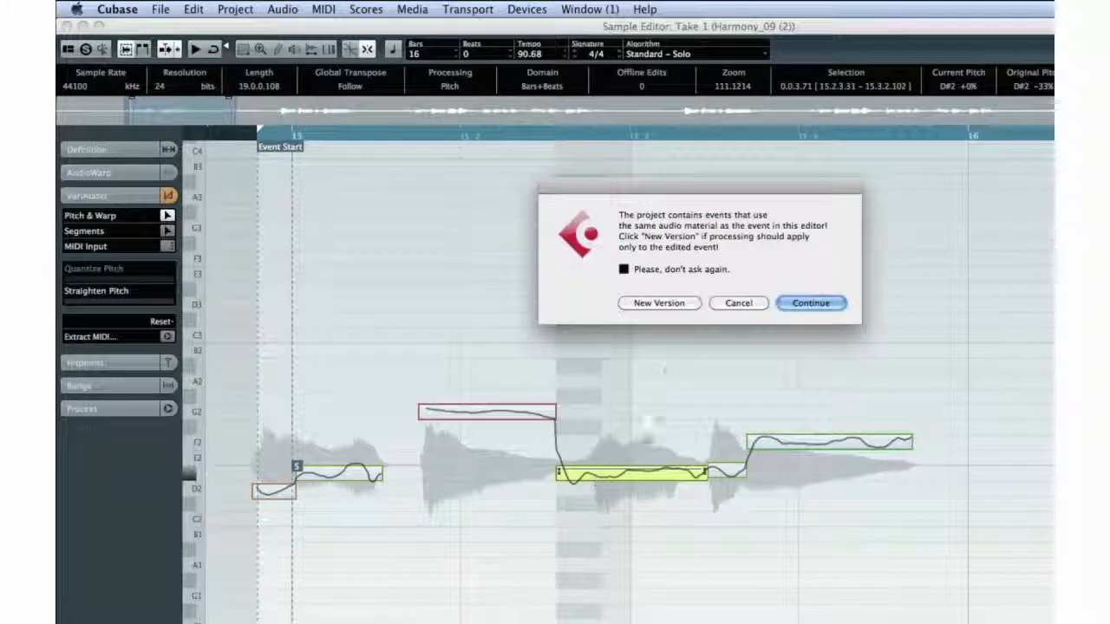
{"action": "left_click", "coordinate": [659, 306]}
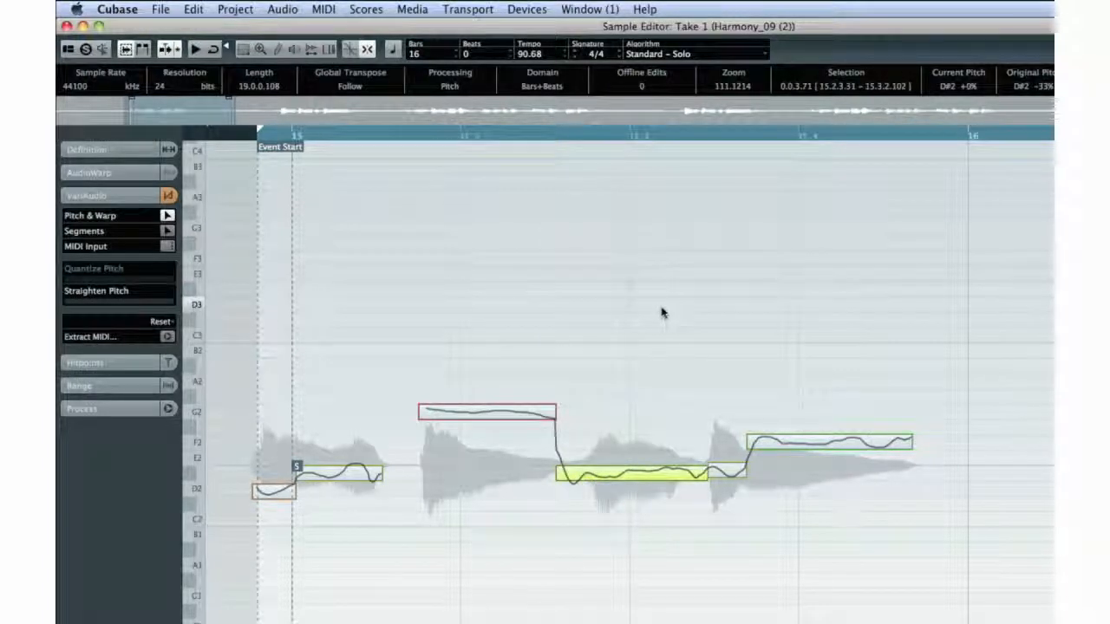
- Straighten the pitch of the last segment before bar 16 by about three quarters and quantize it by about a third
{"action": "left_click", "coordinate": [828, 442]}
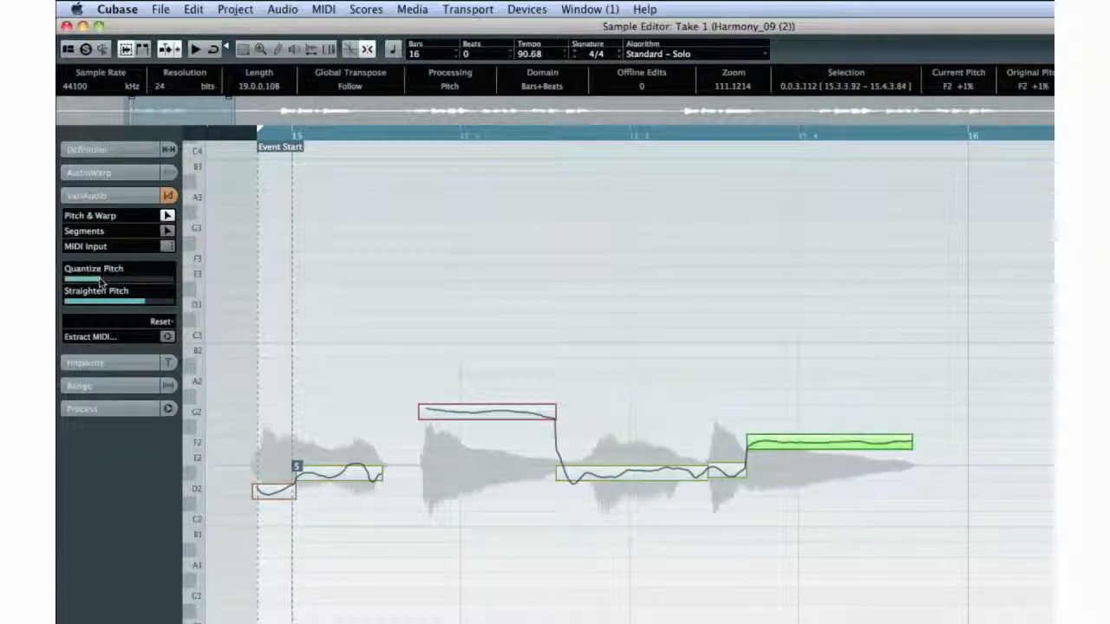